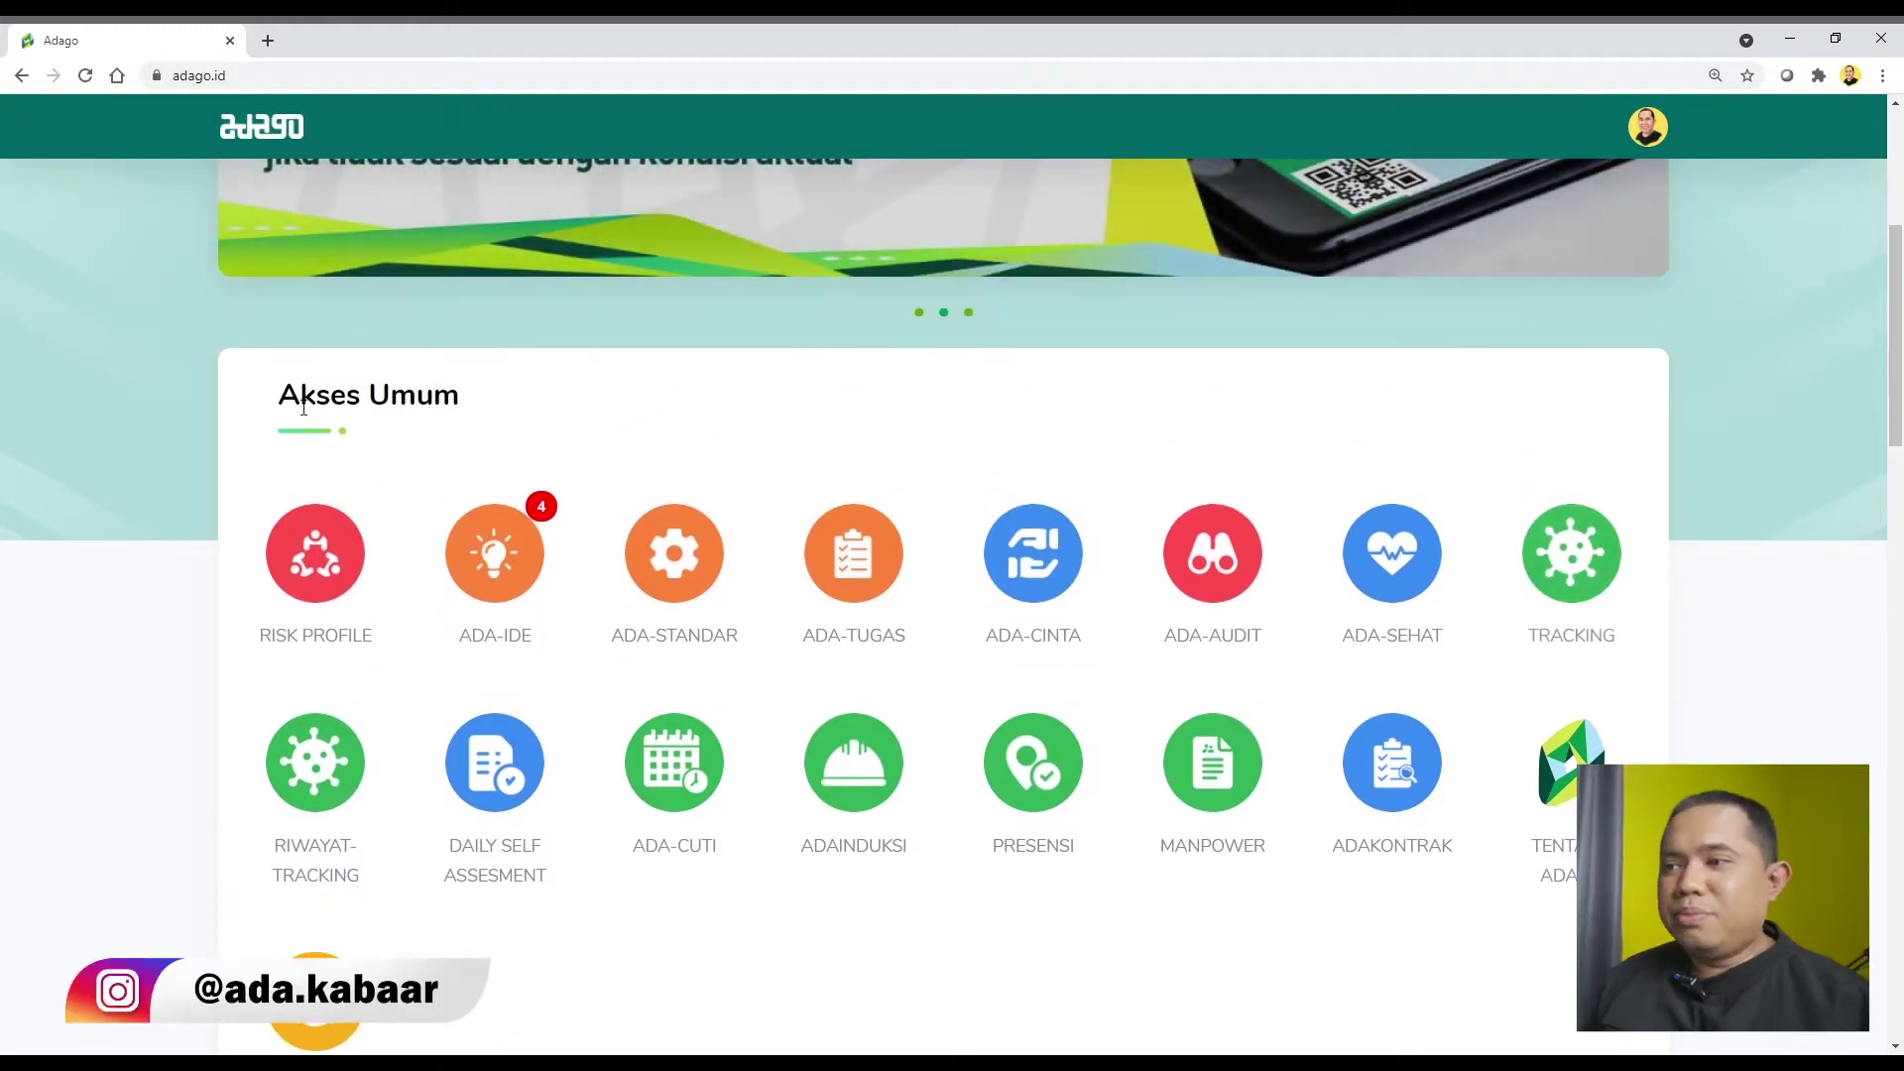
Open today's daily self-assessment form in a new tab and switch to it.
scroll(707, 459, down, 6)
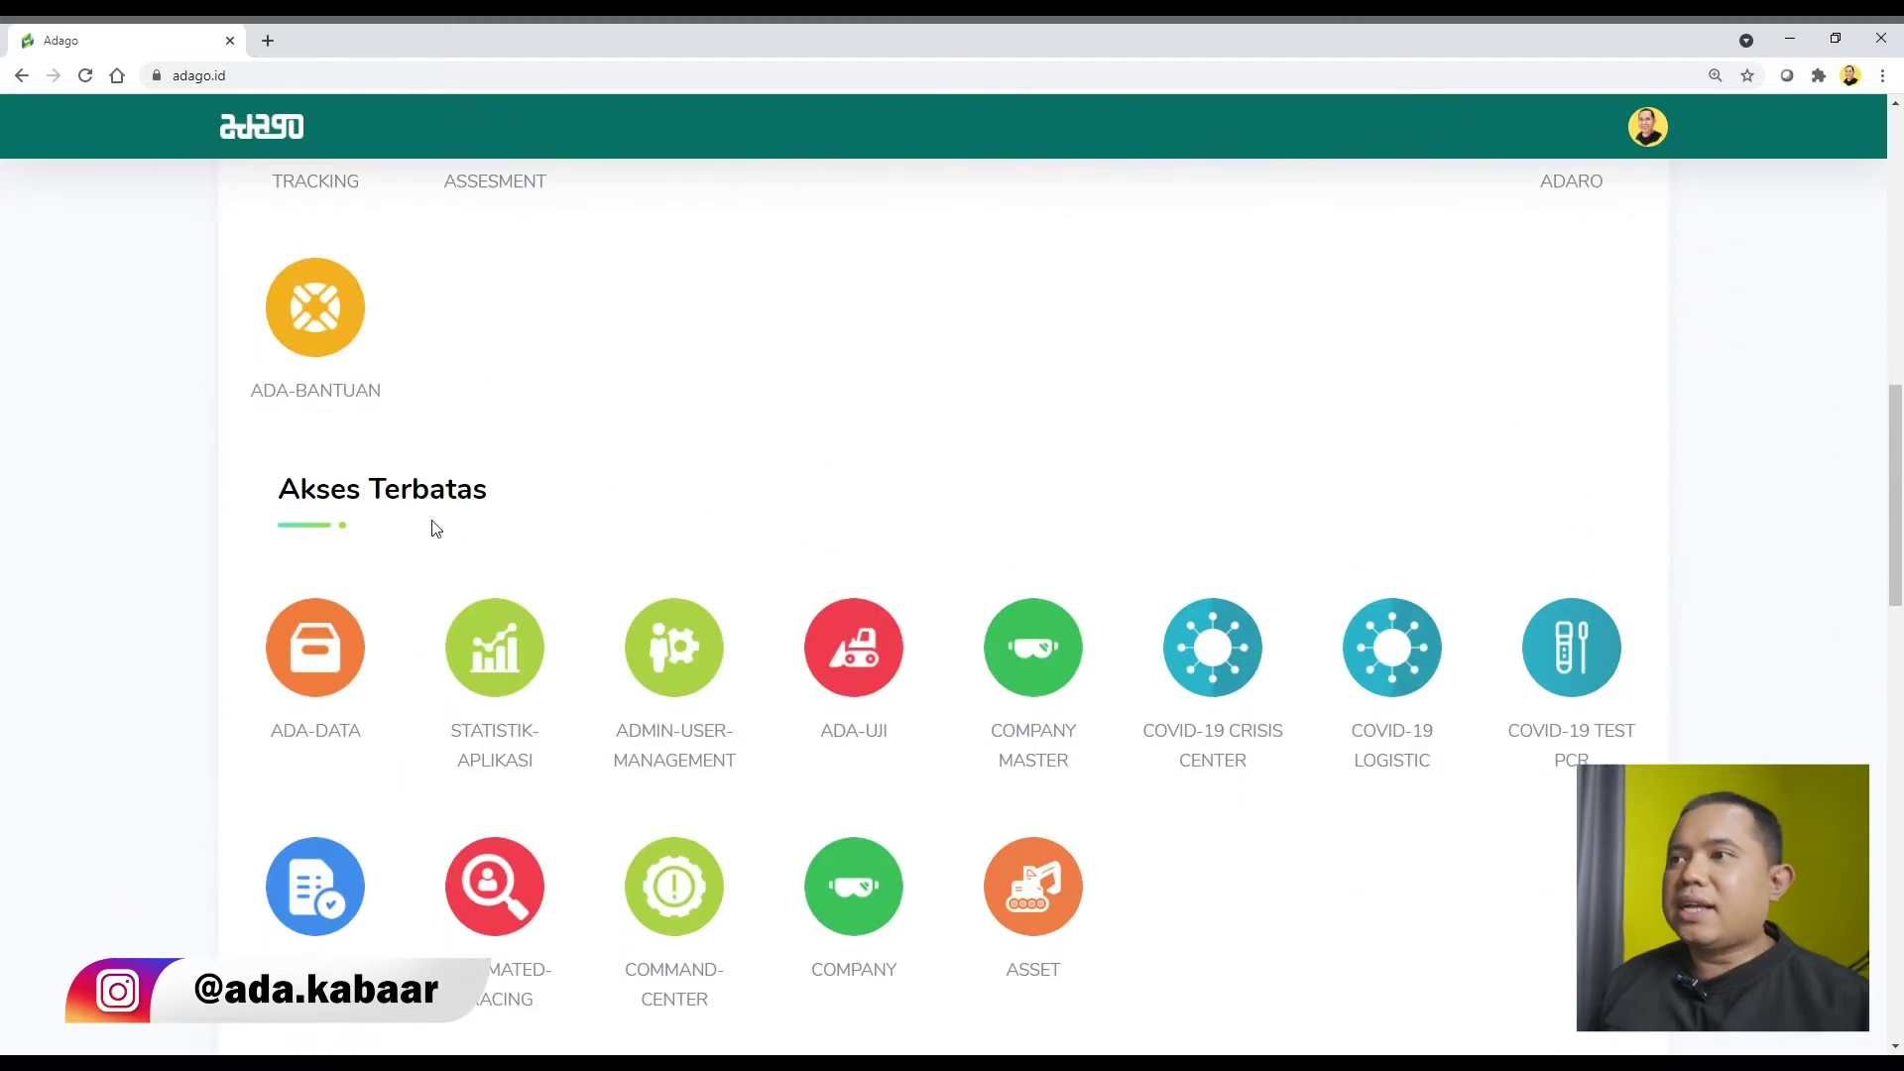
scroll(625, 541, up, 7)
scroll(439, 405, down, 1)
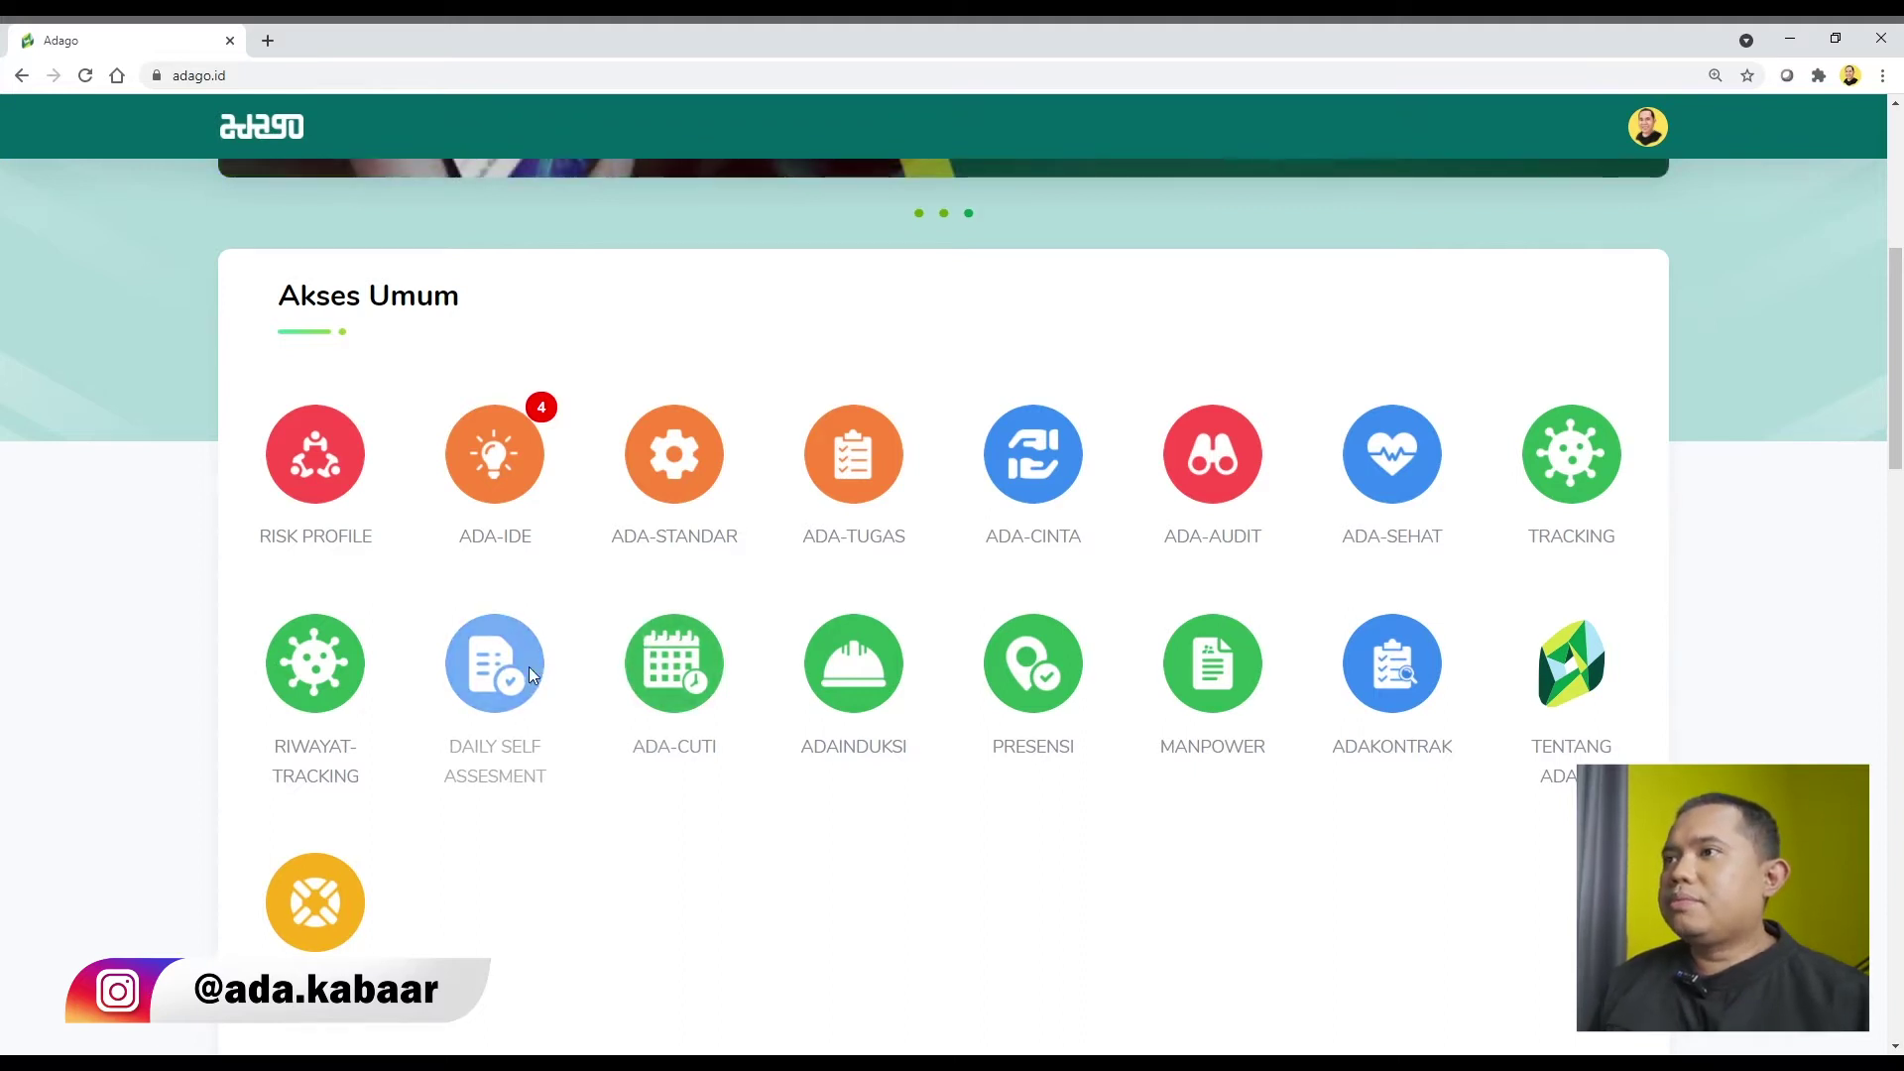
click(532, 674)
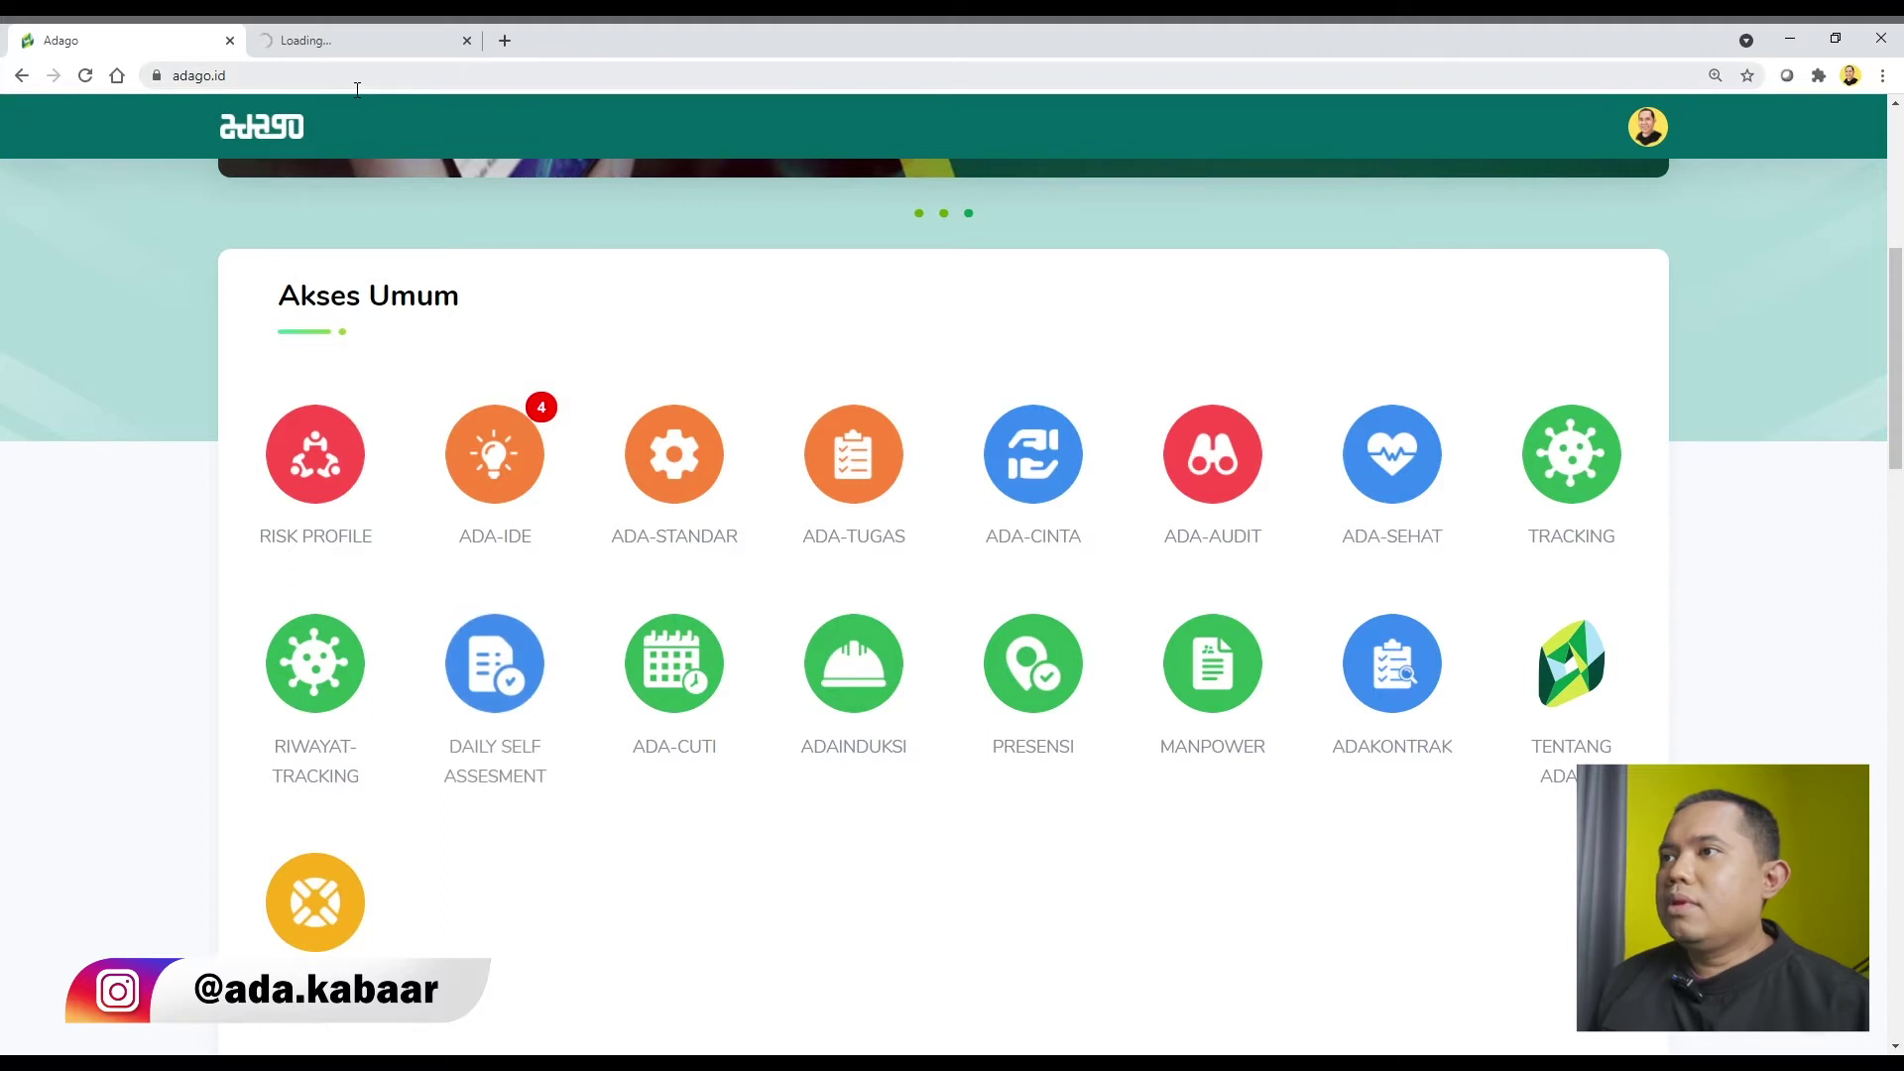
click(373, 44)
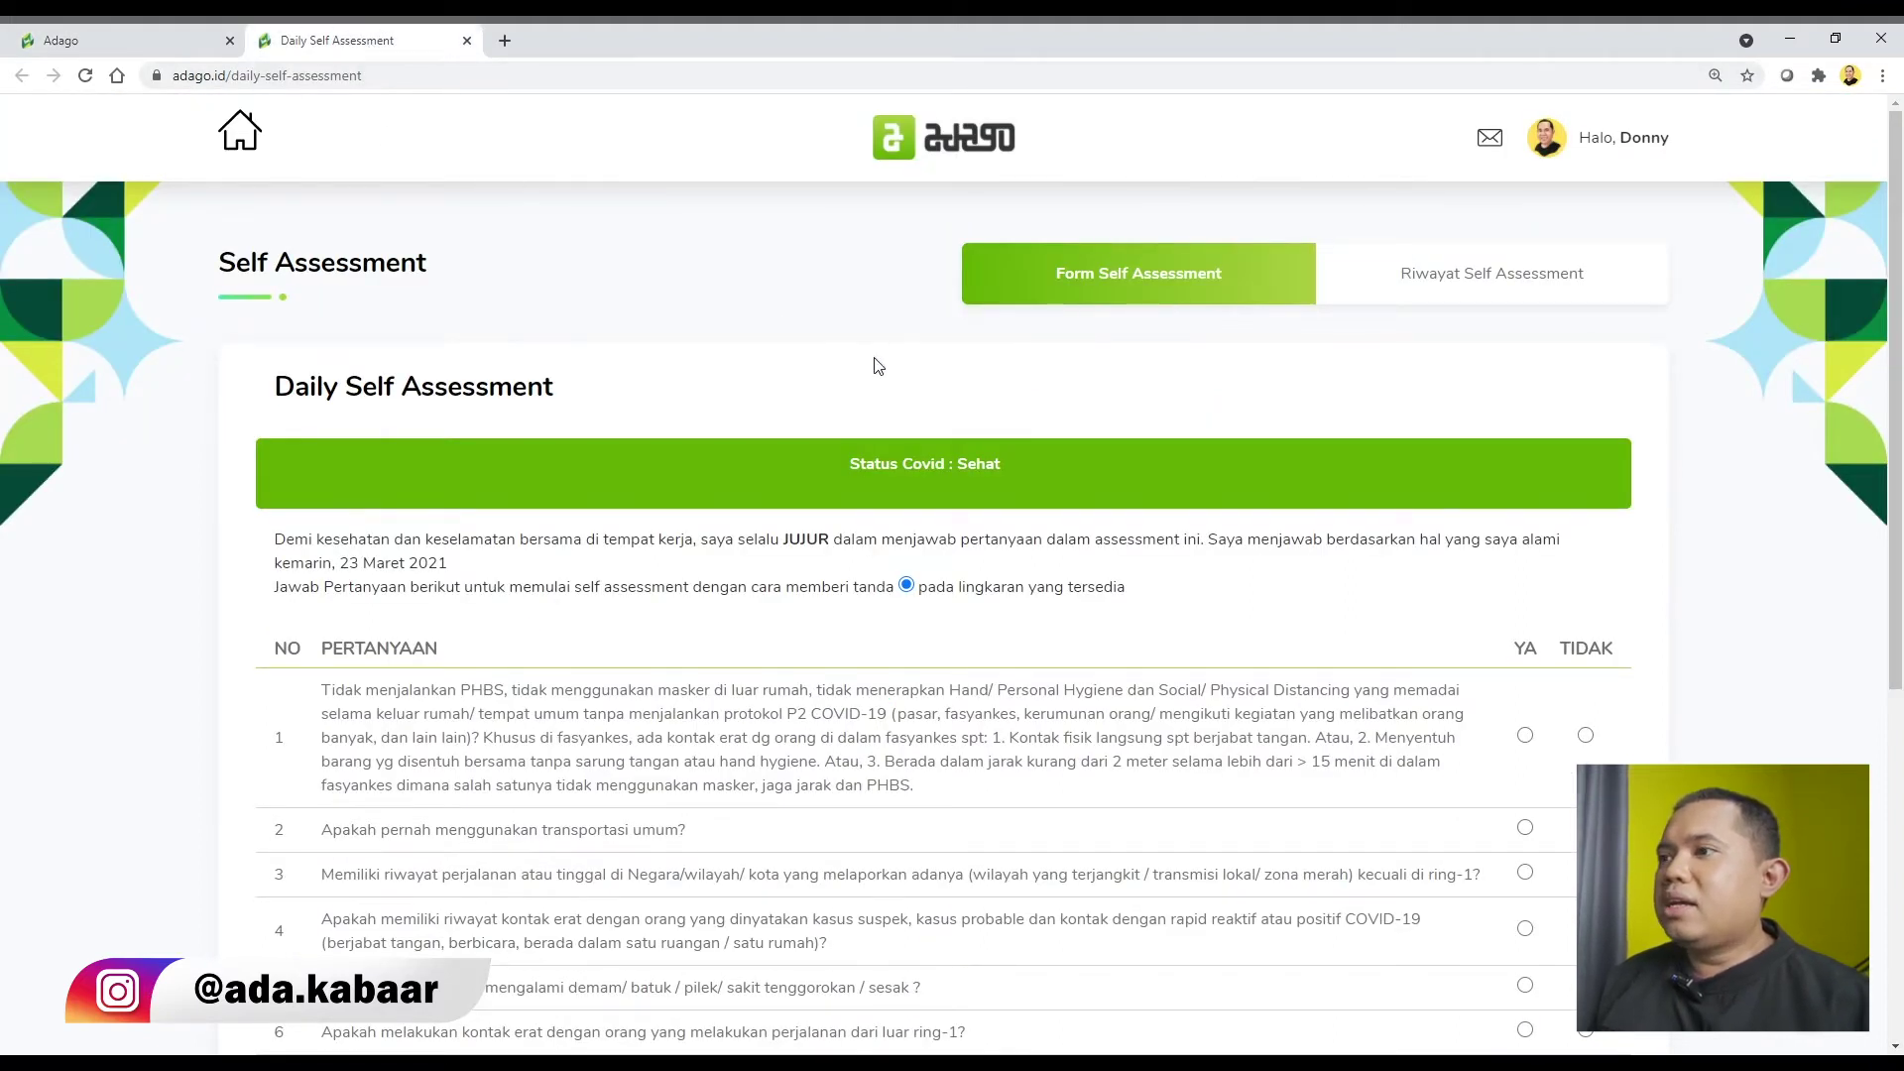
Answer TIDAK to questions 1–6, keep Covid status Sehat, and submit the answers.
scroll(841, 319, down, 2)
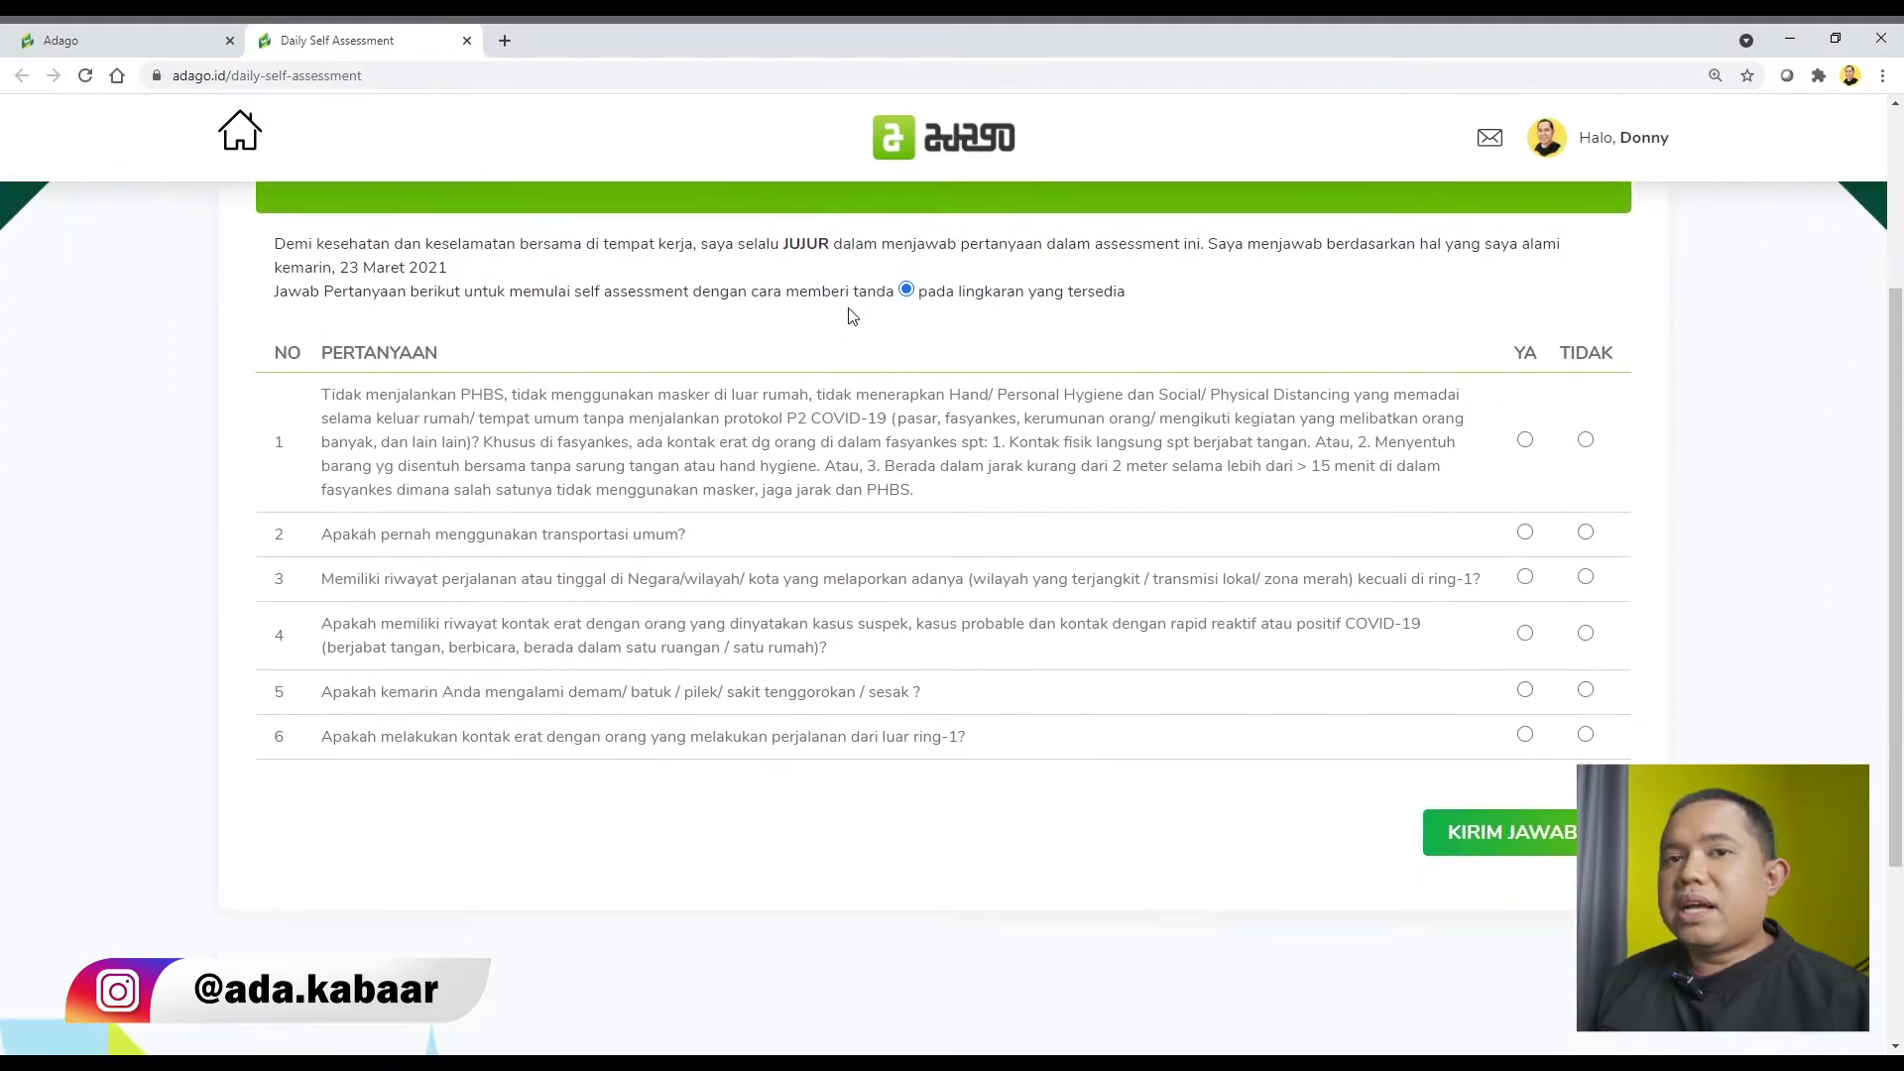
scroll(714, 322, up, 1)
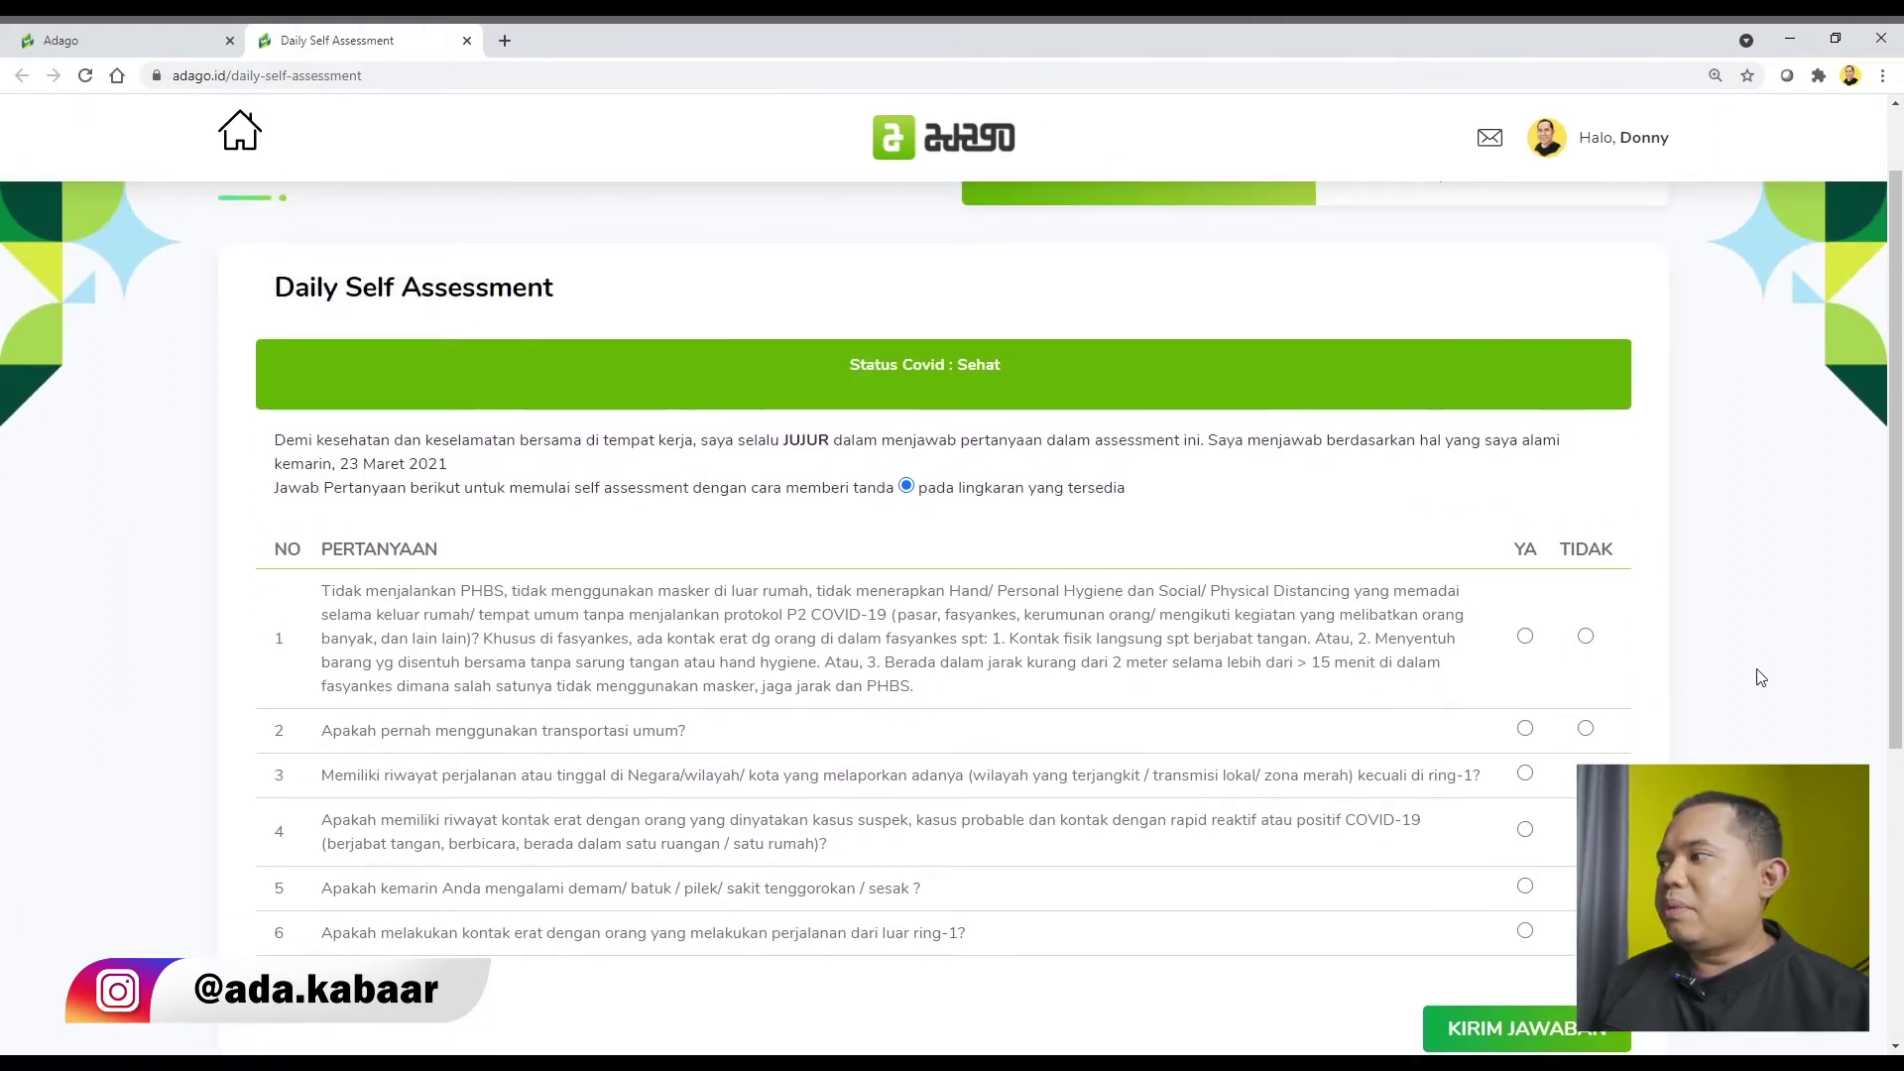
scroll(1761, 678, down, 1)
click(1586, 539)
click(1586, 629)
click(1586, 674)
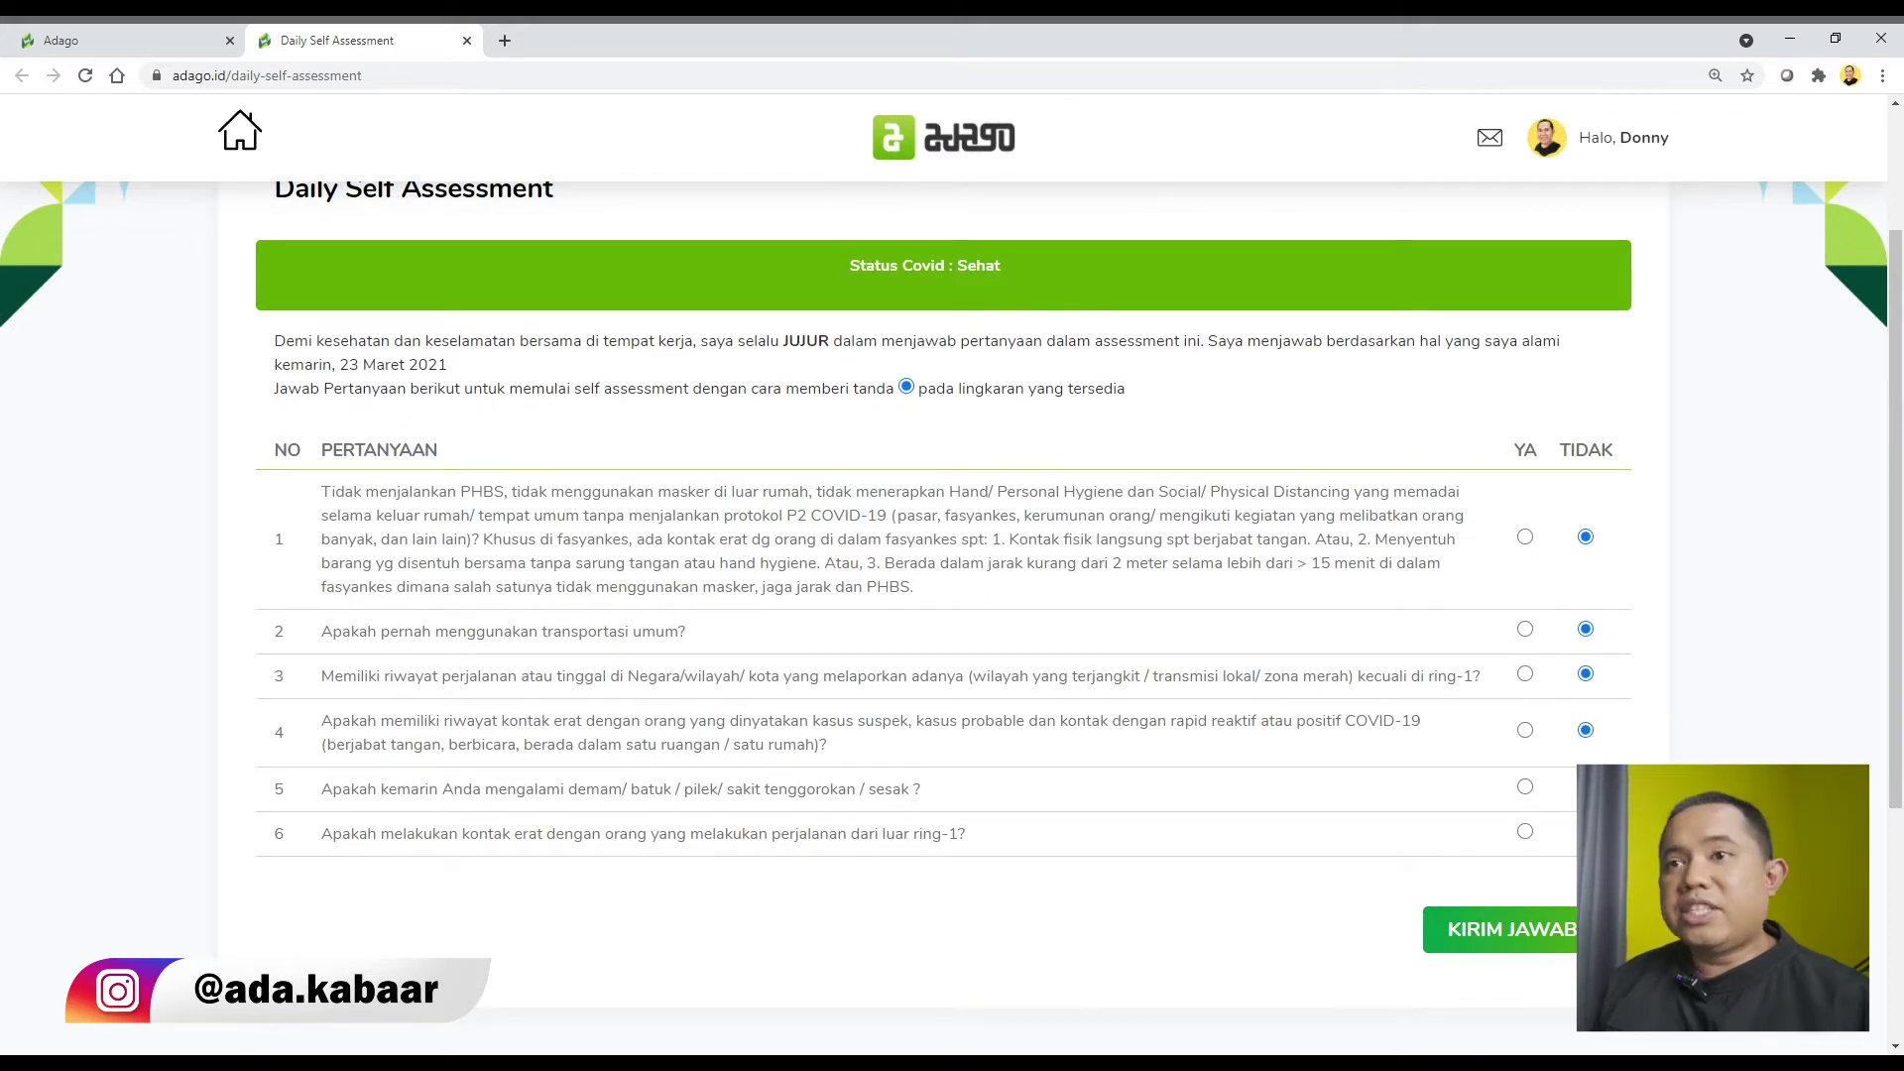
scroll(1528, 773, down, 2)
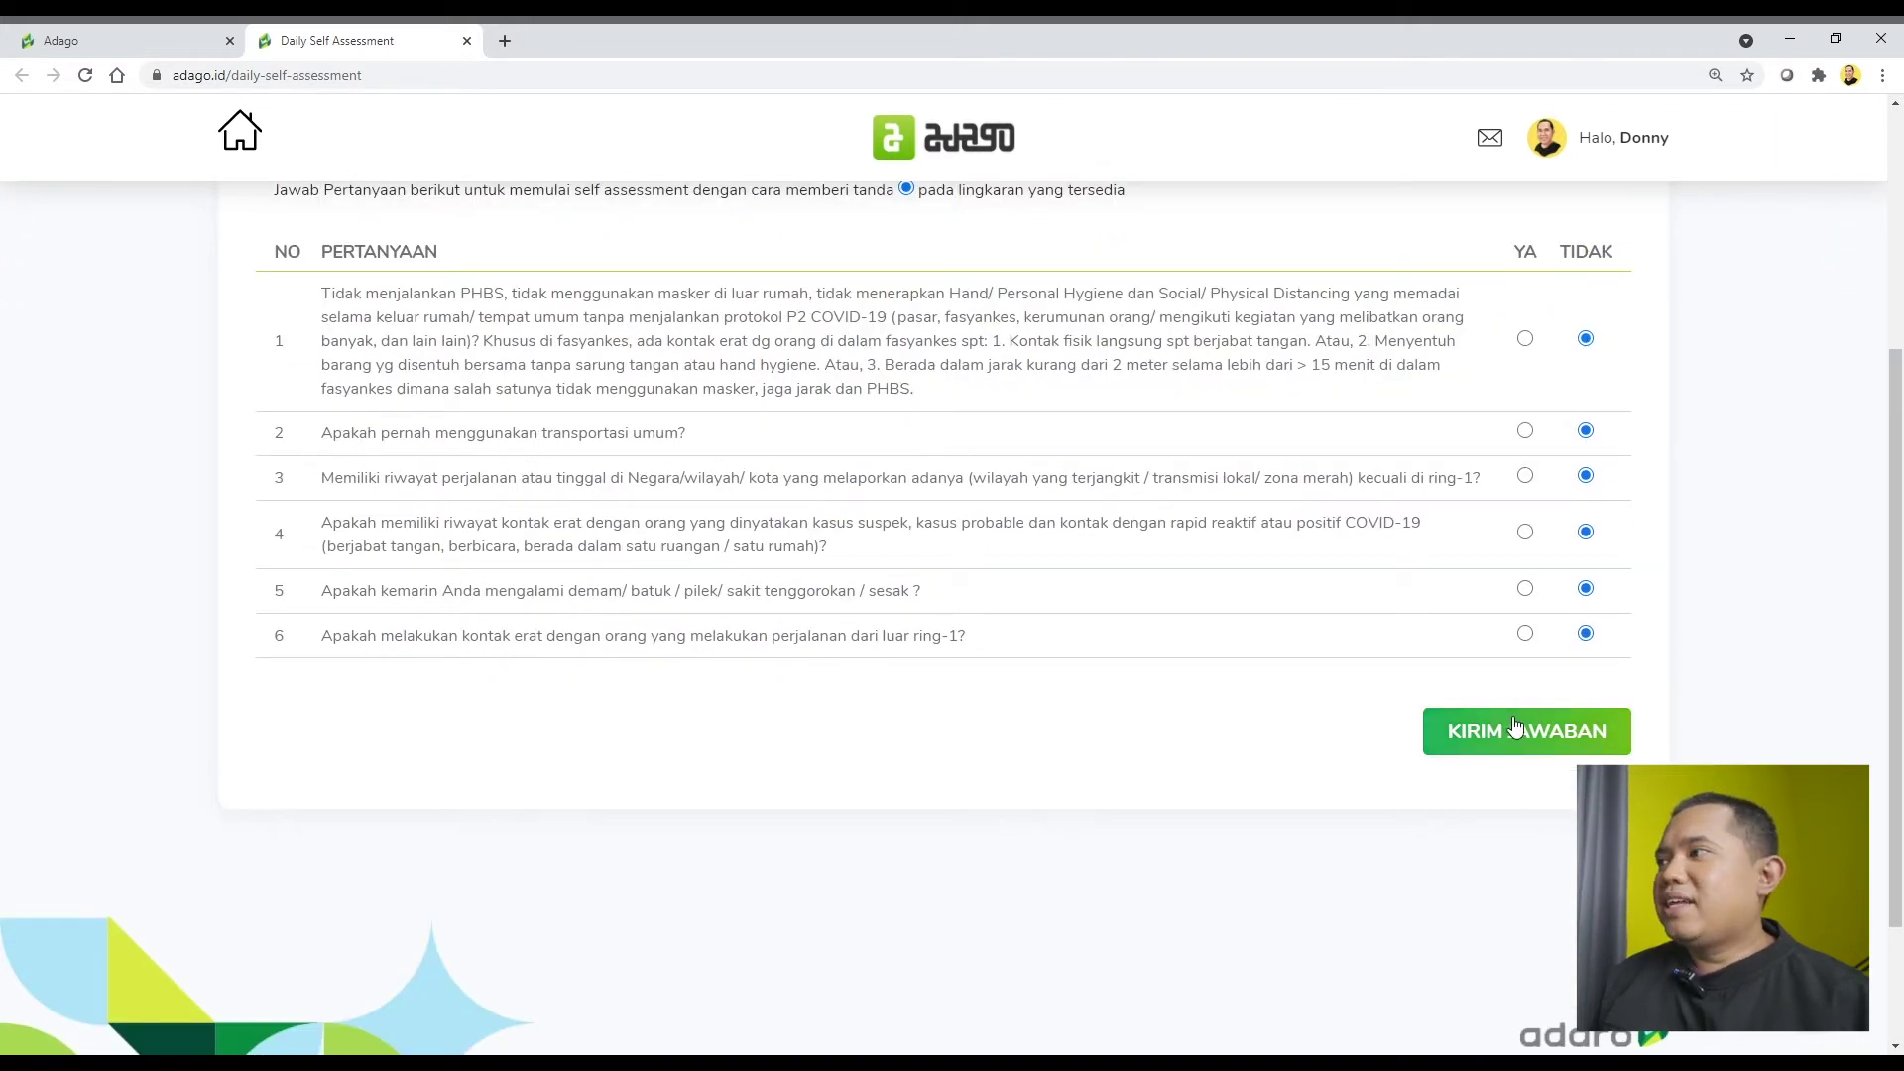
click(1515, 729)
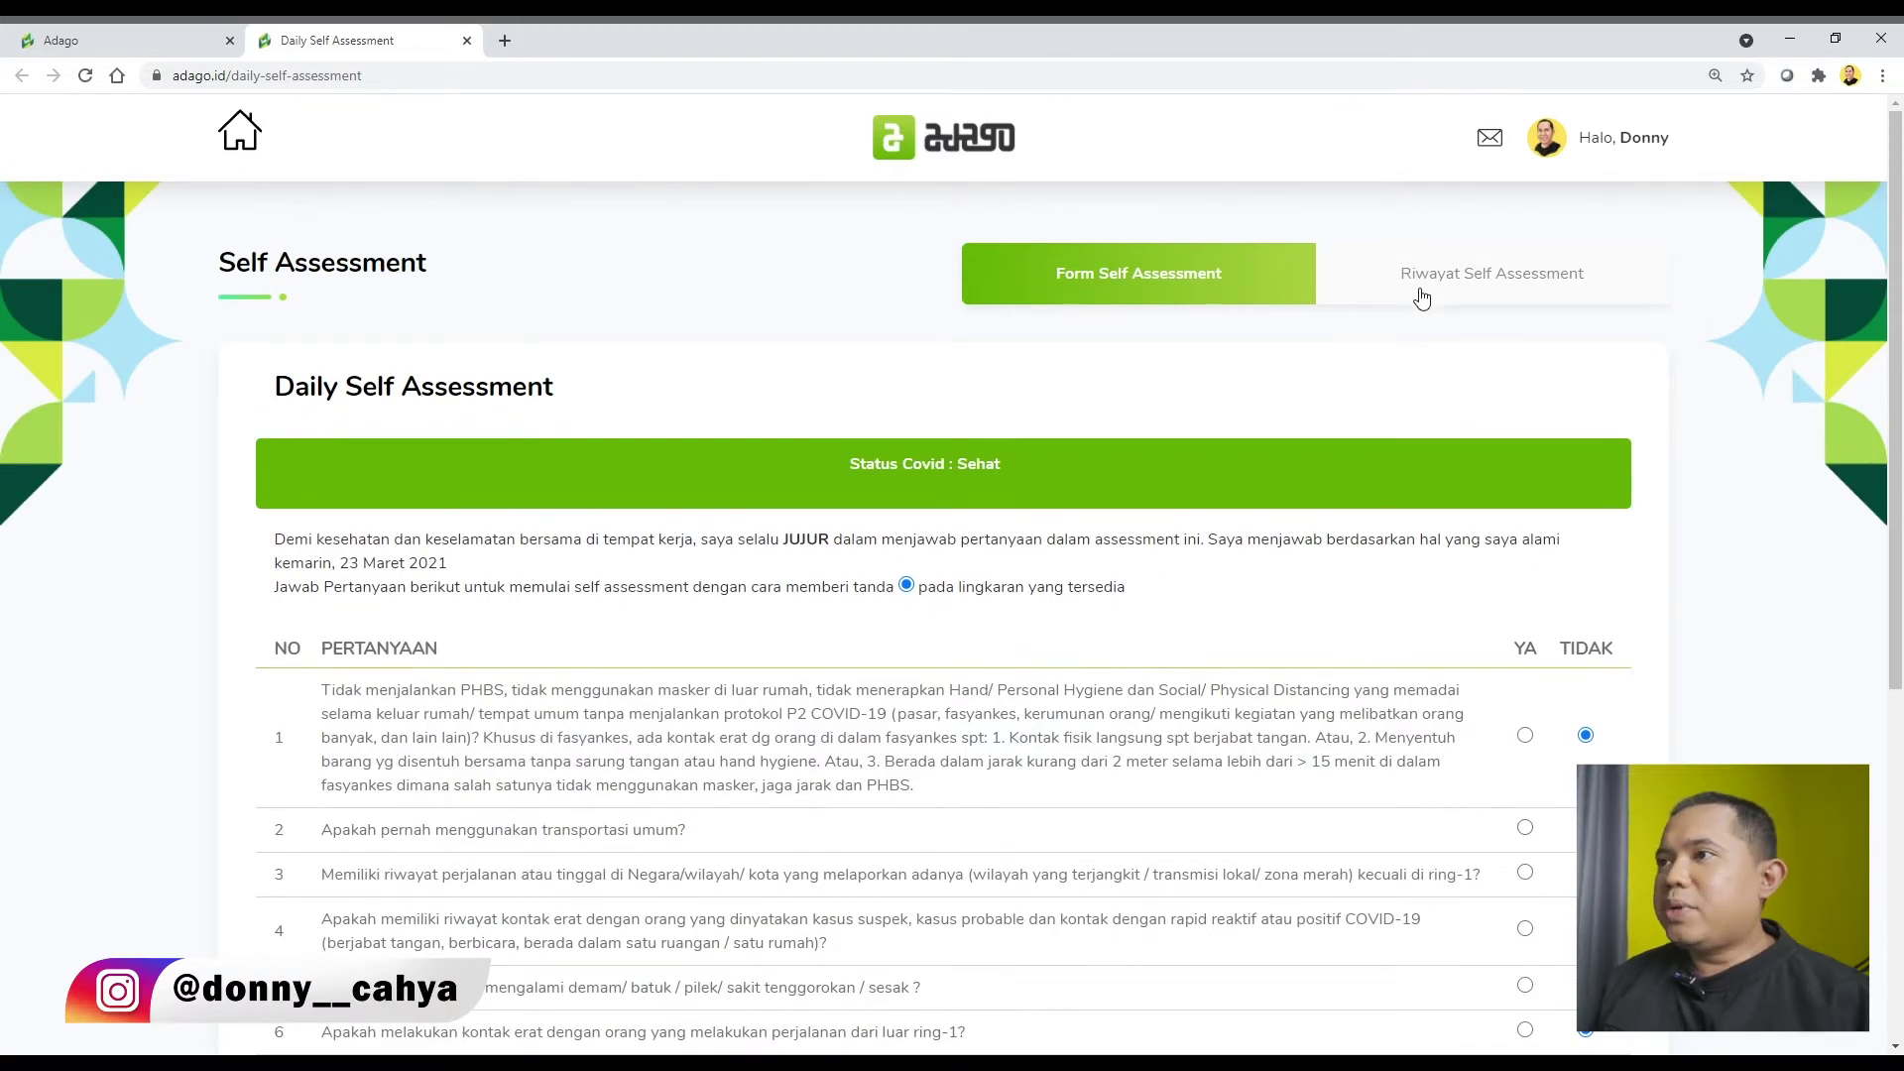
click(1438, 282)
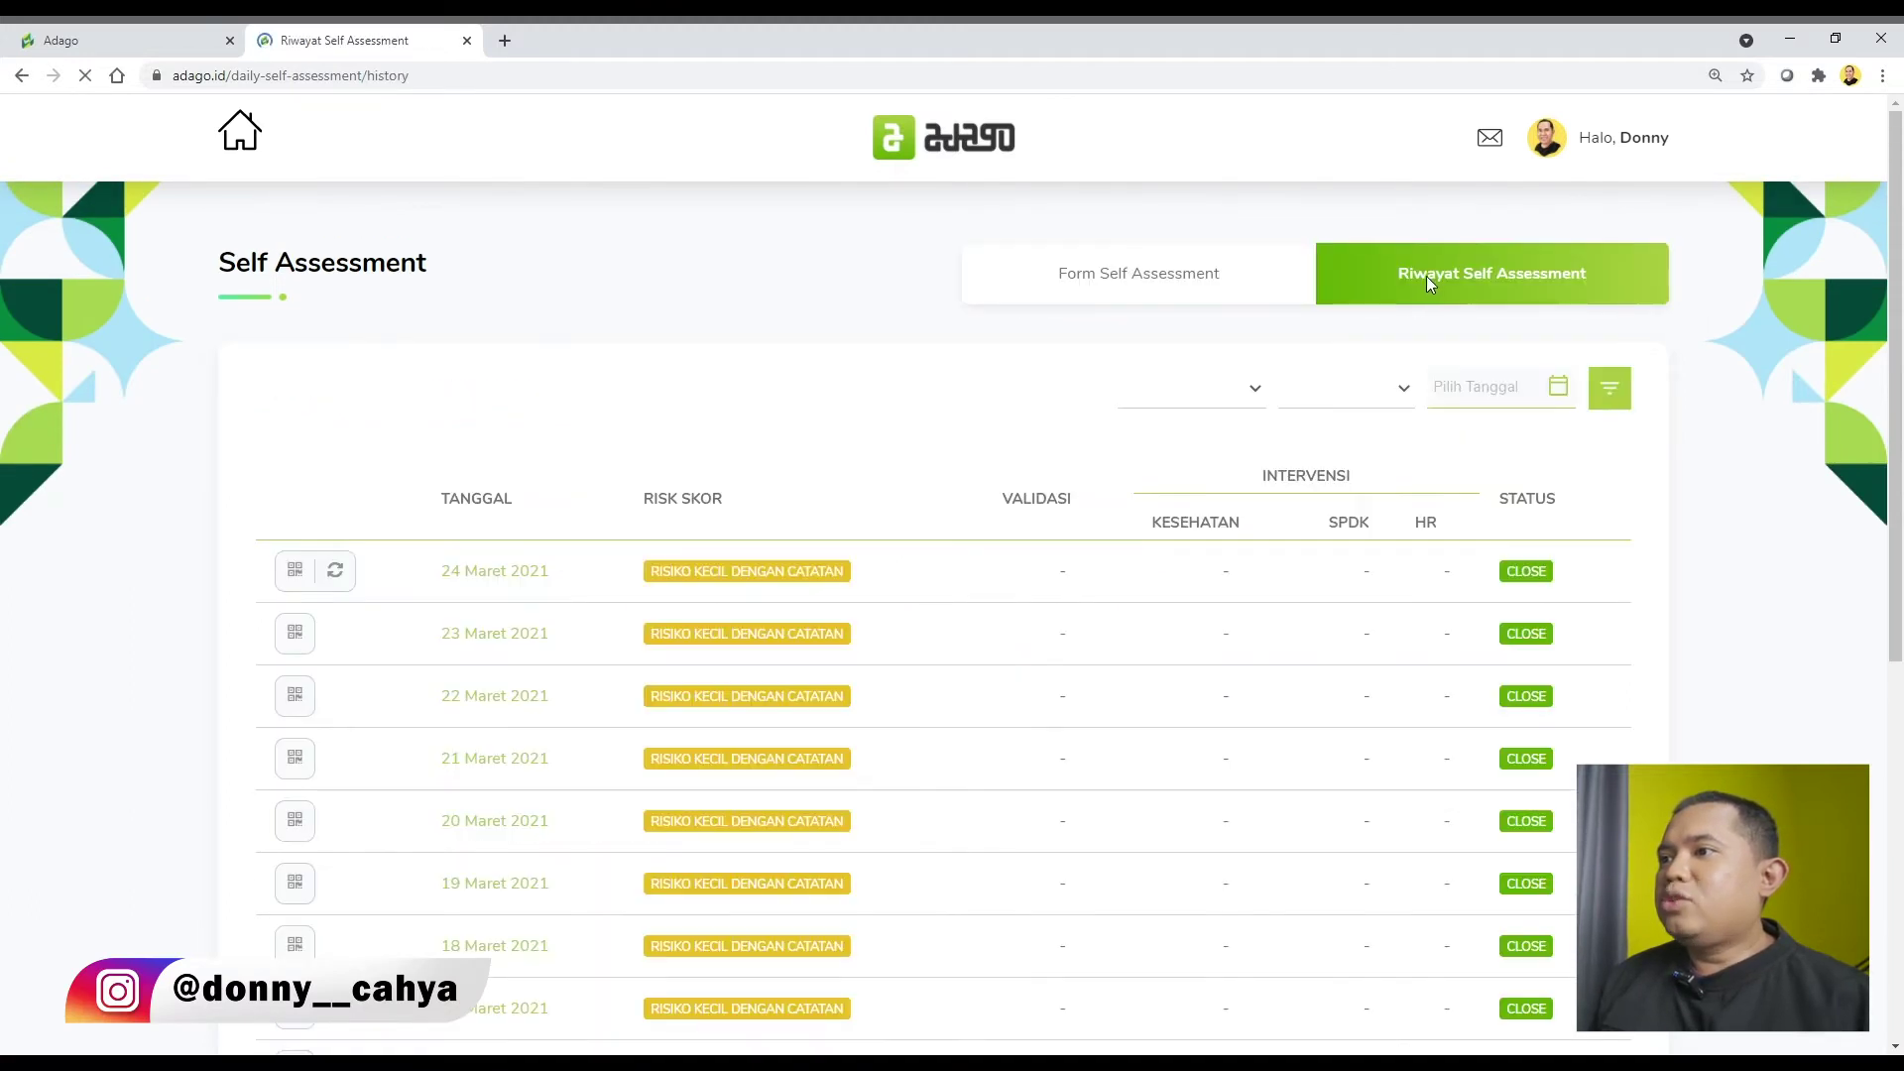
View the QR card of the 24 Maret 2021 history entry, then close it.
scroll(784, 432, down, 1)
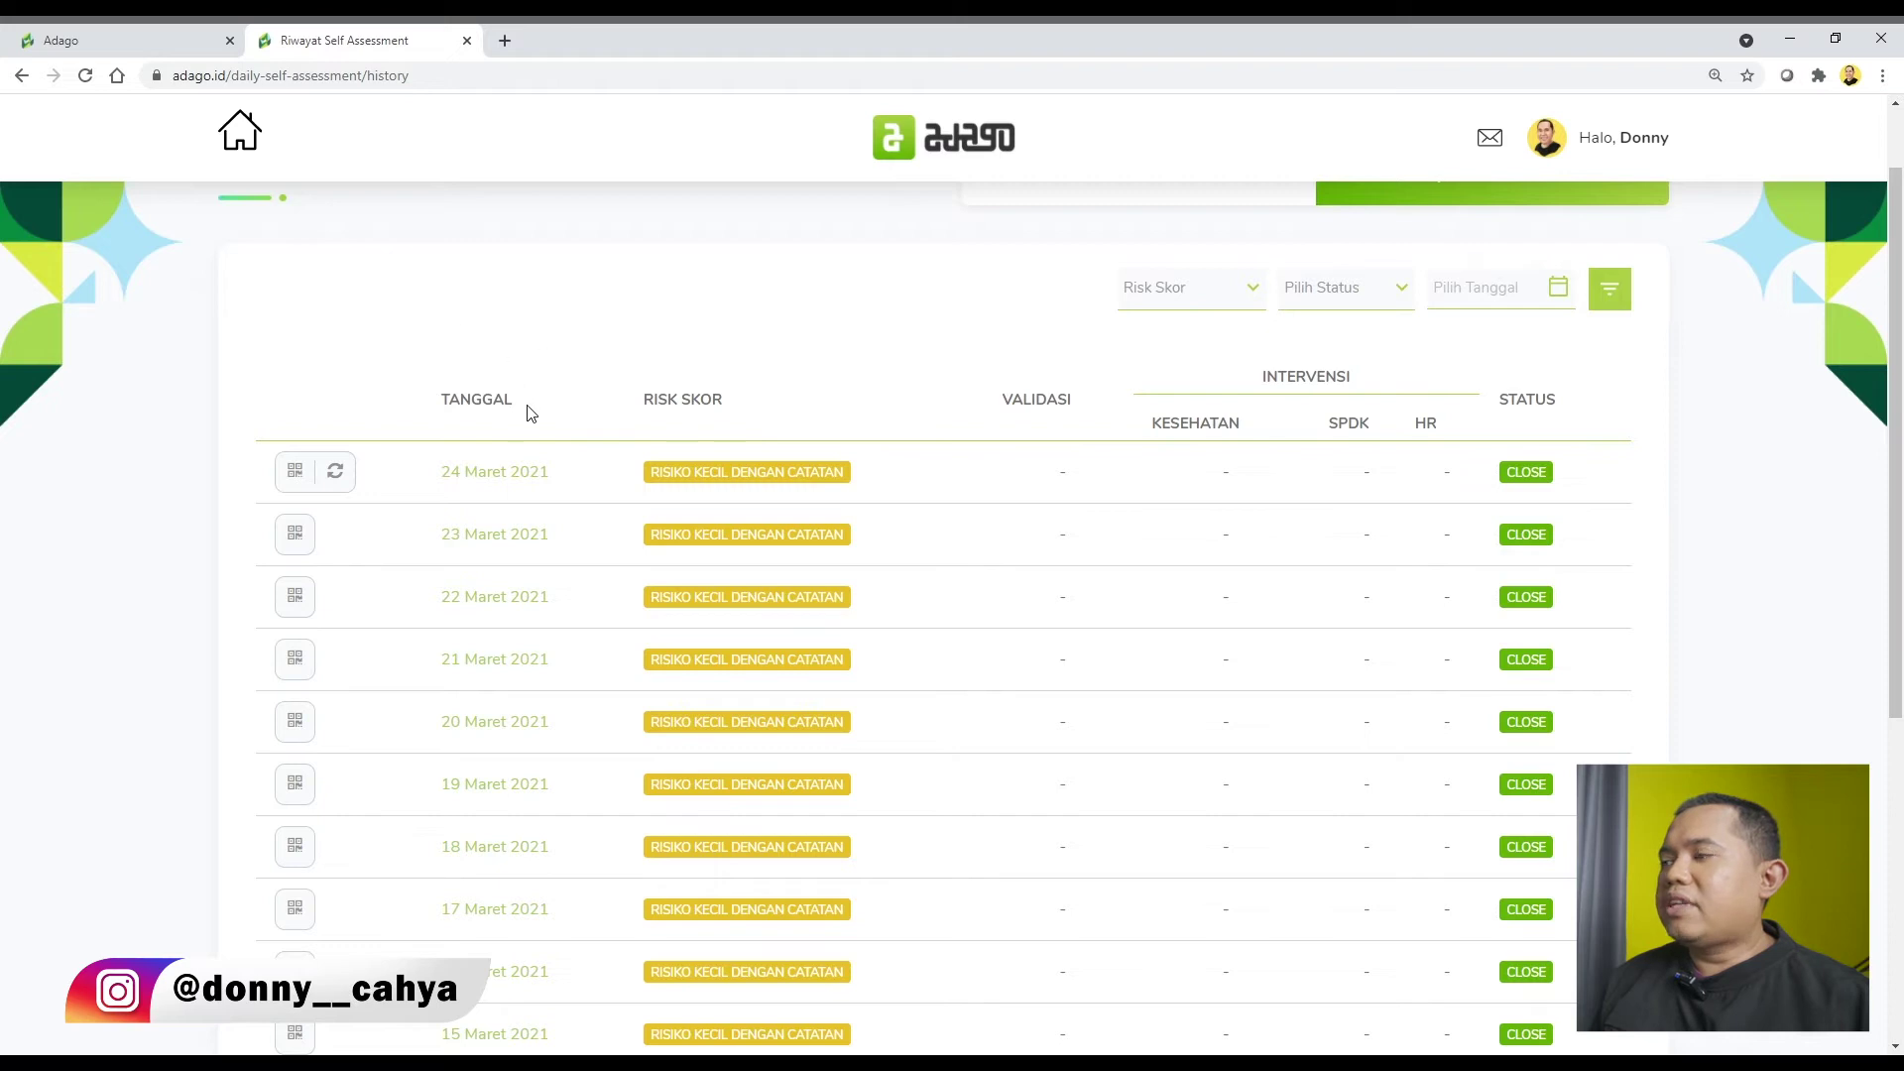
scroll(907, 372, down, 2)
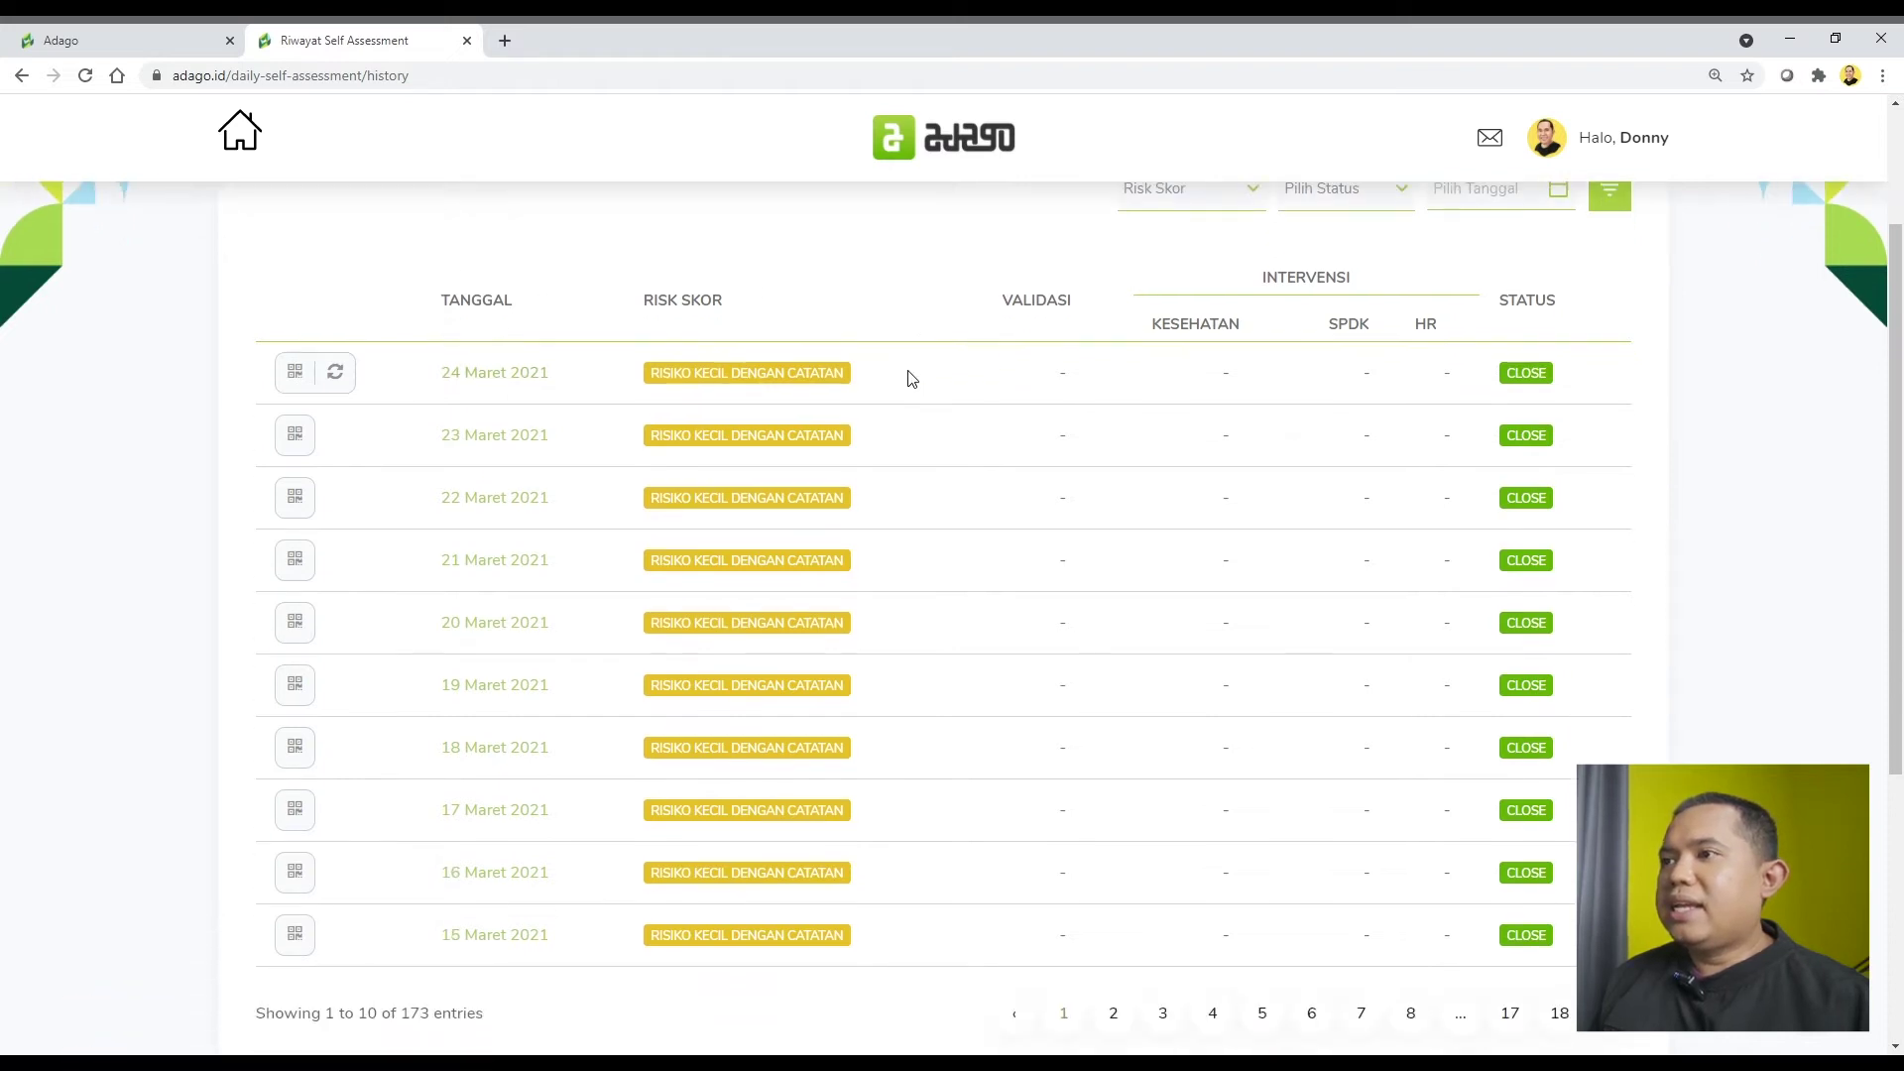
scroll(906, 384, up, 1)
scroll(906, 384, up, 1)
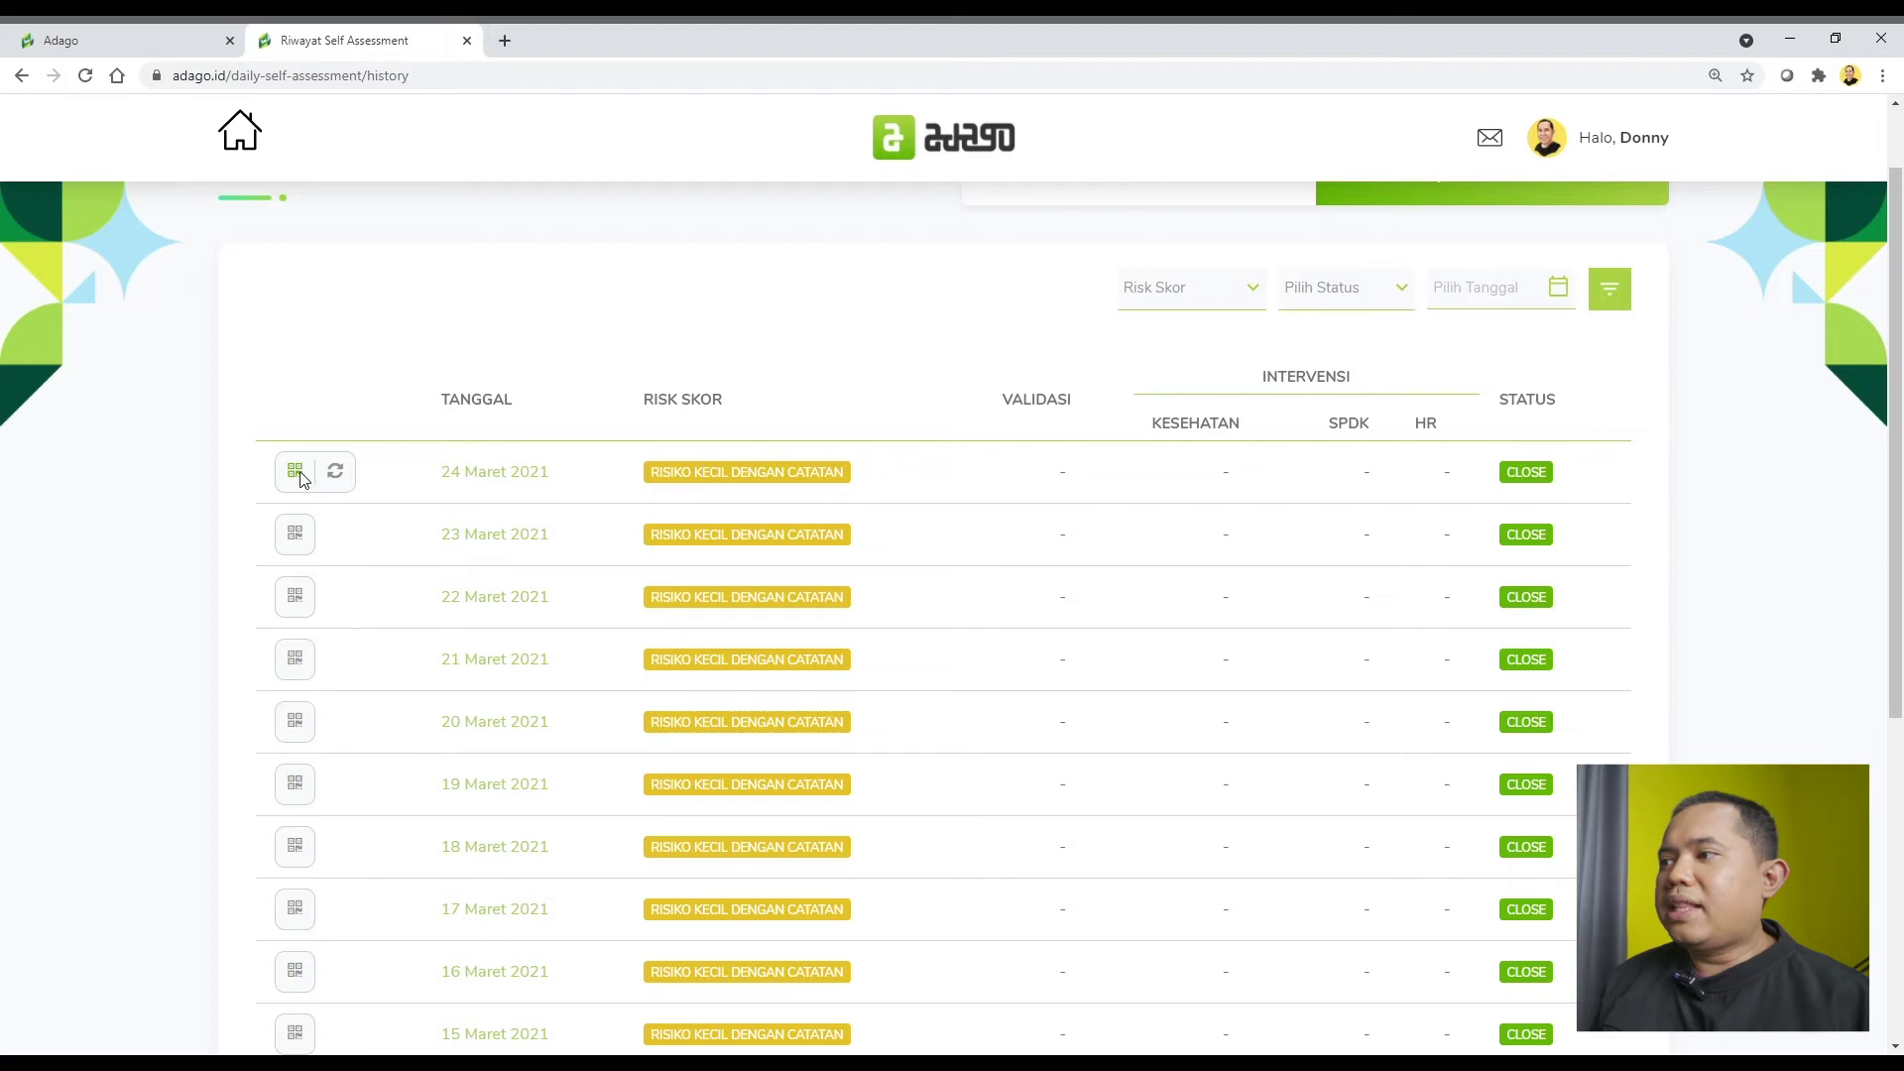
click(296, 472)
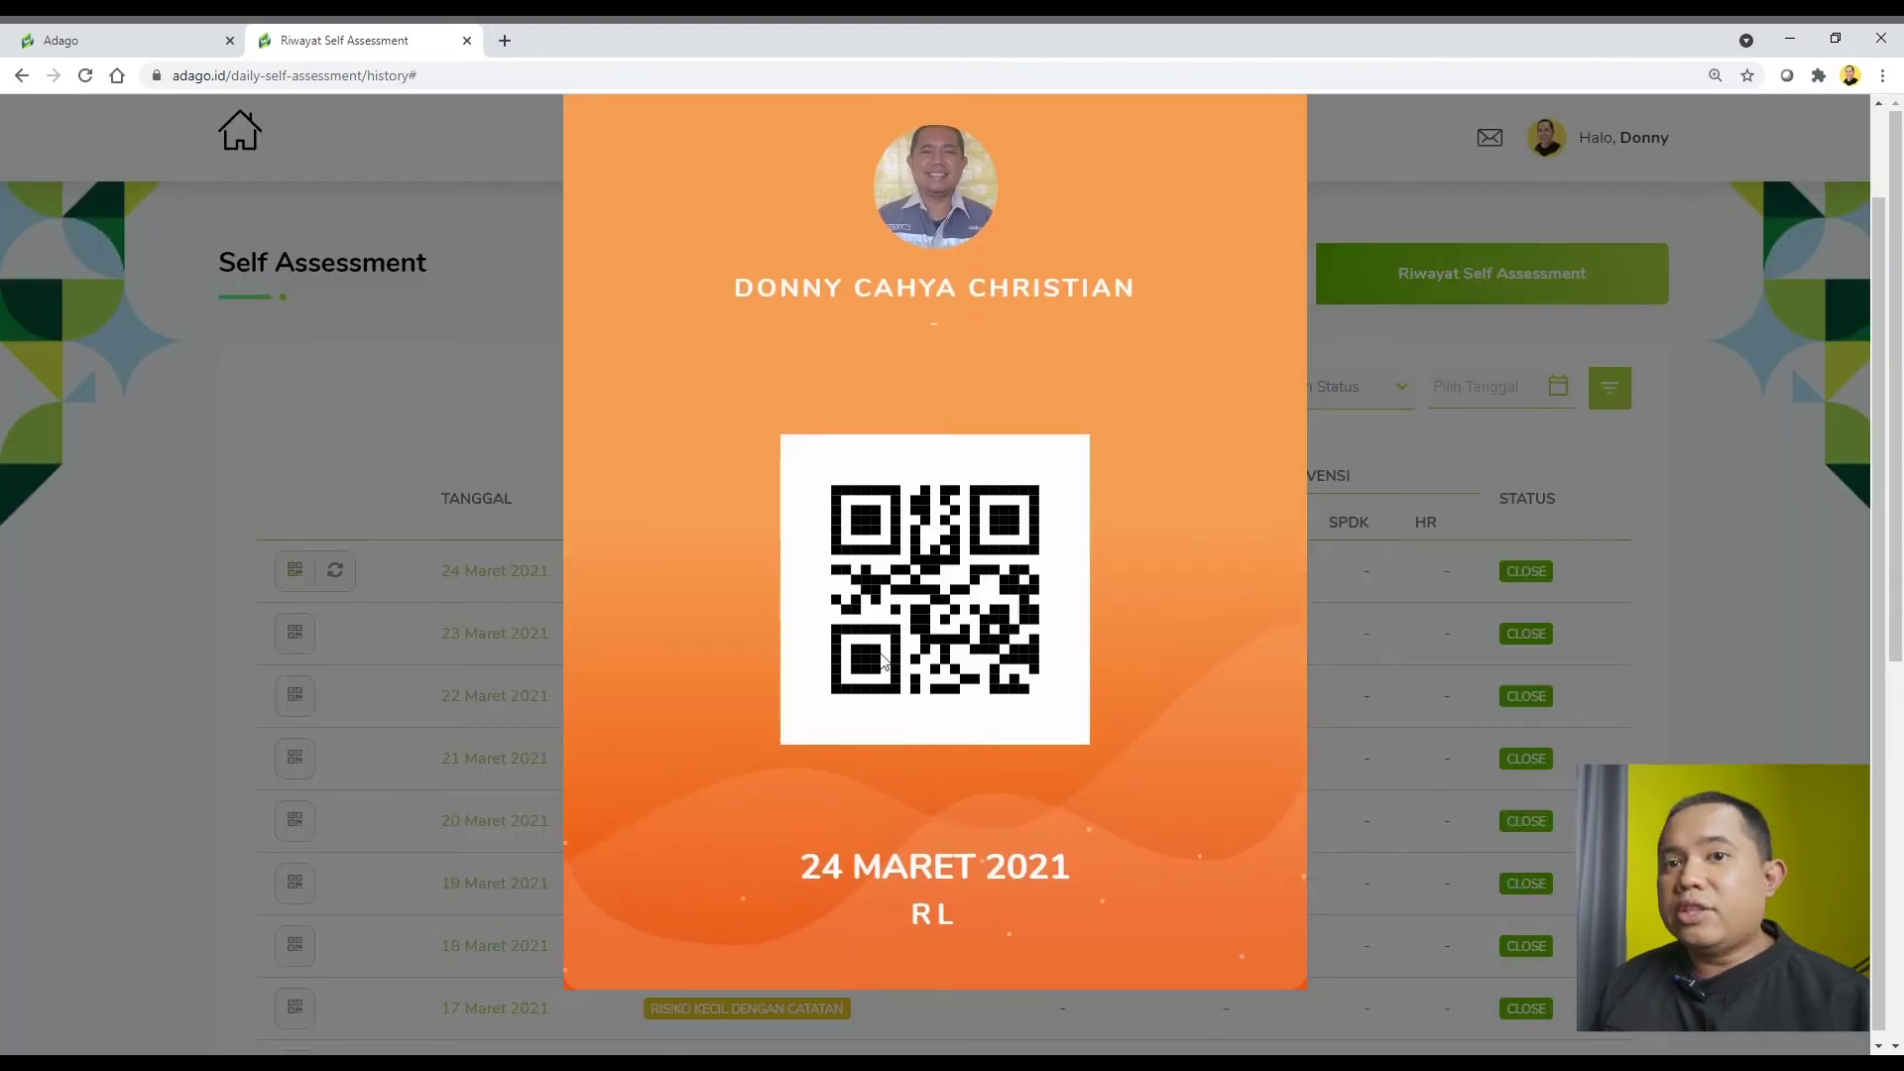
scroll(729, 464, up, 1)
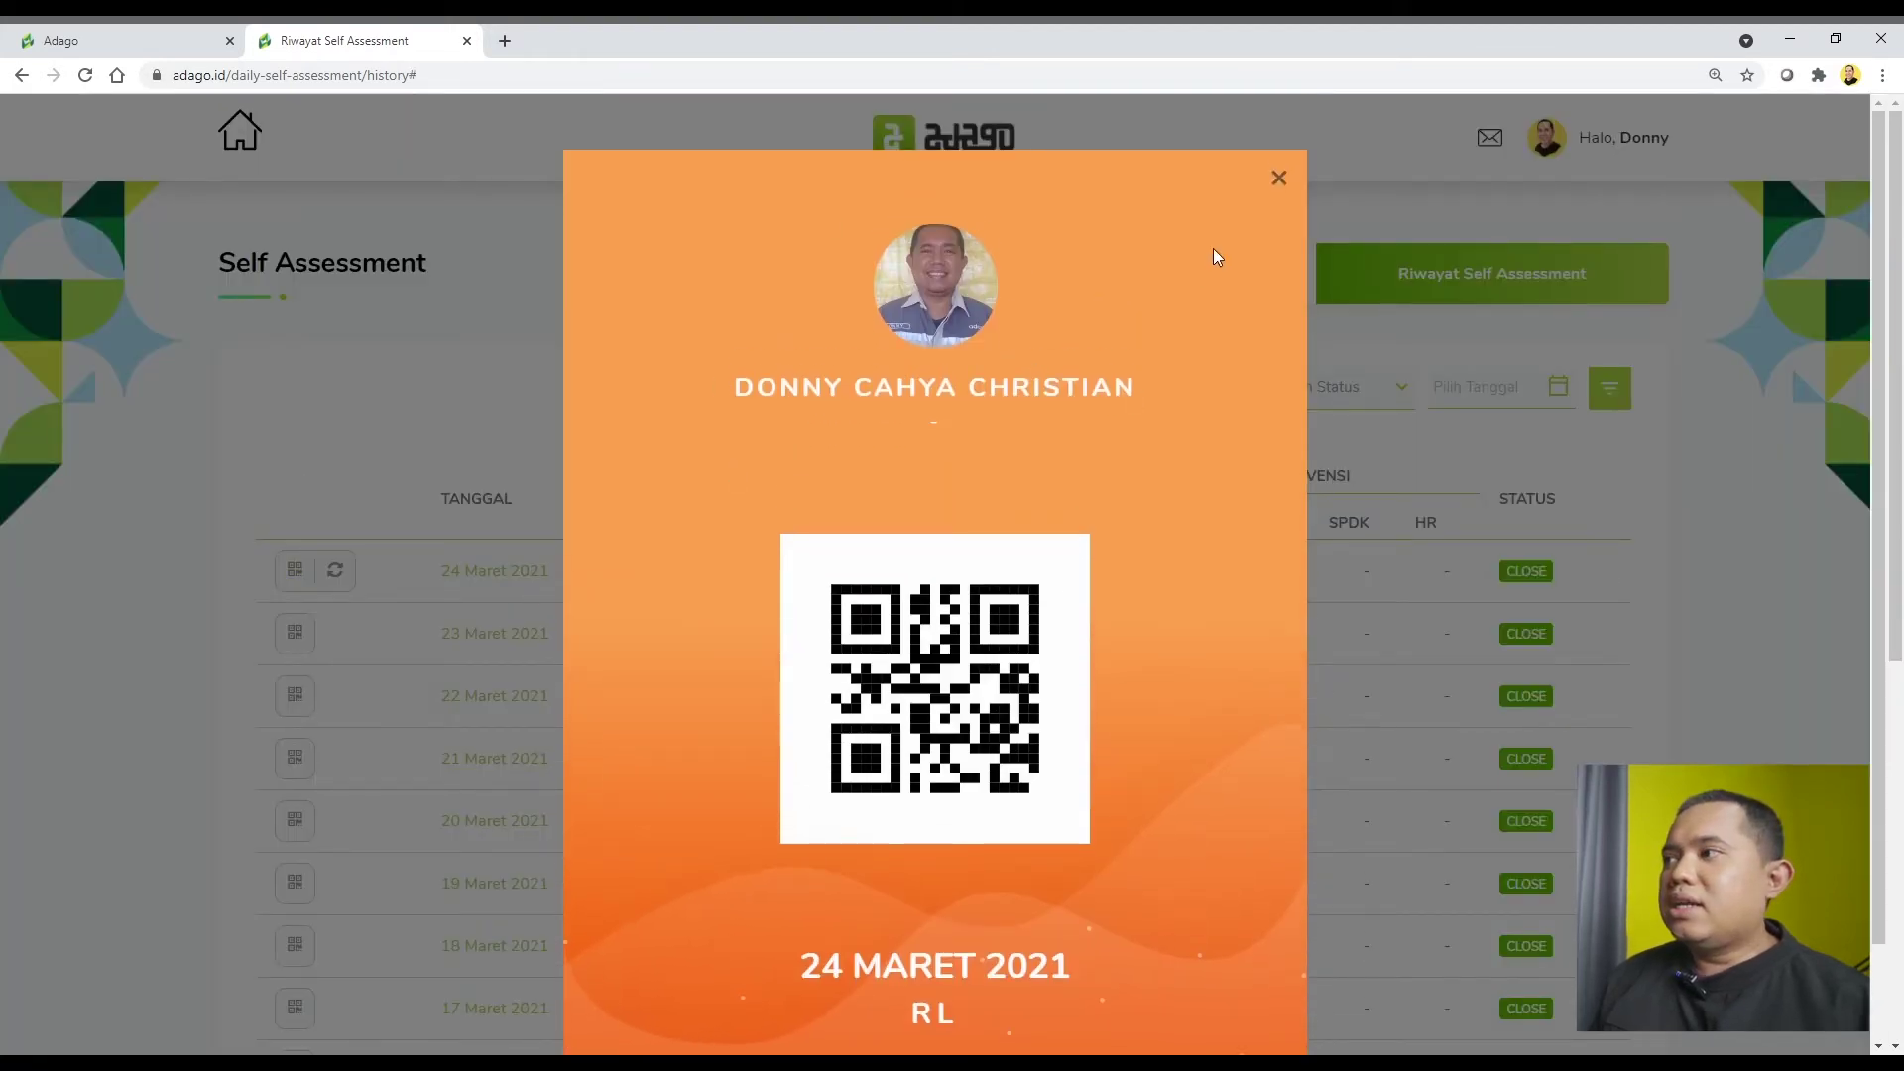
click(1282, 192)
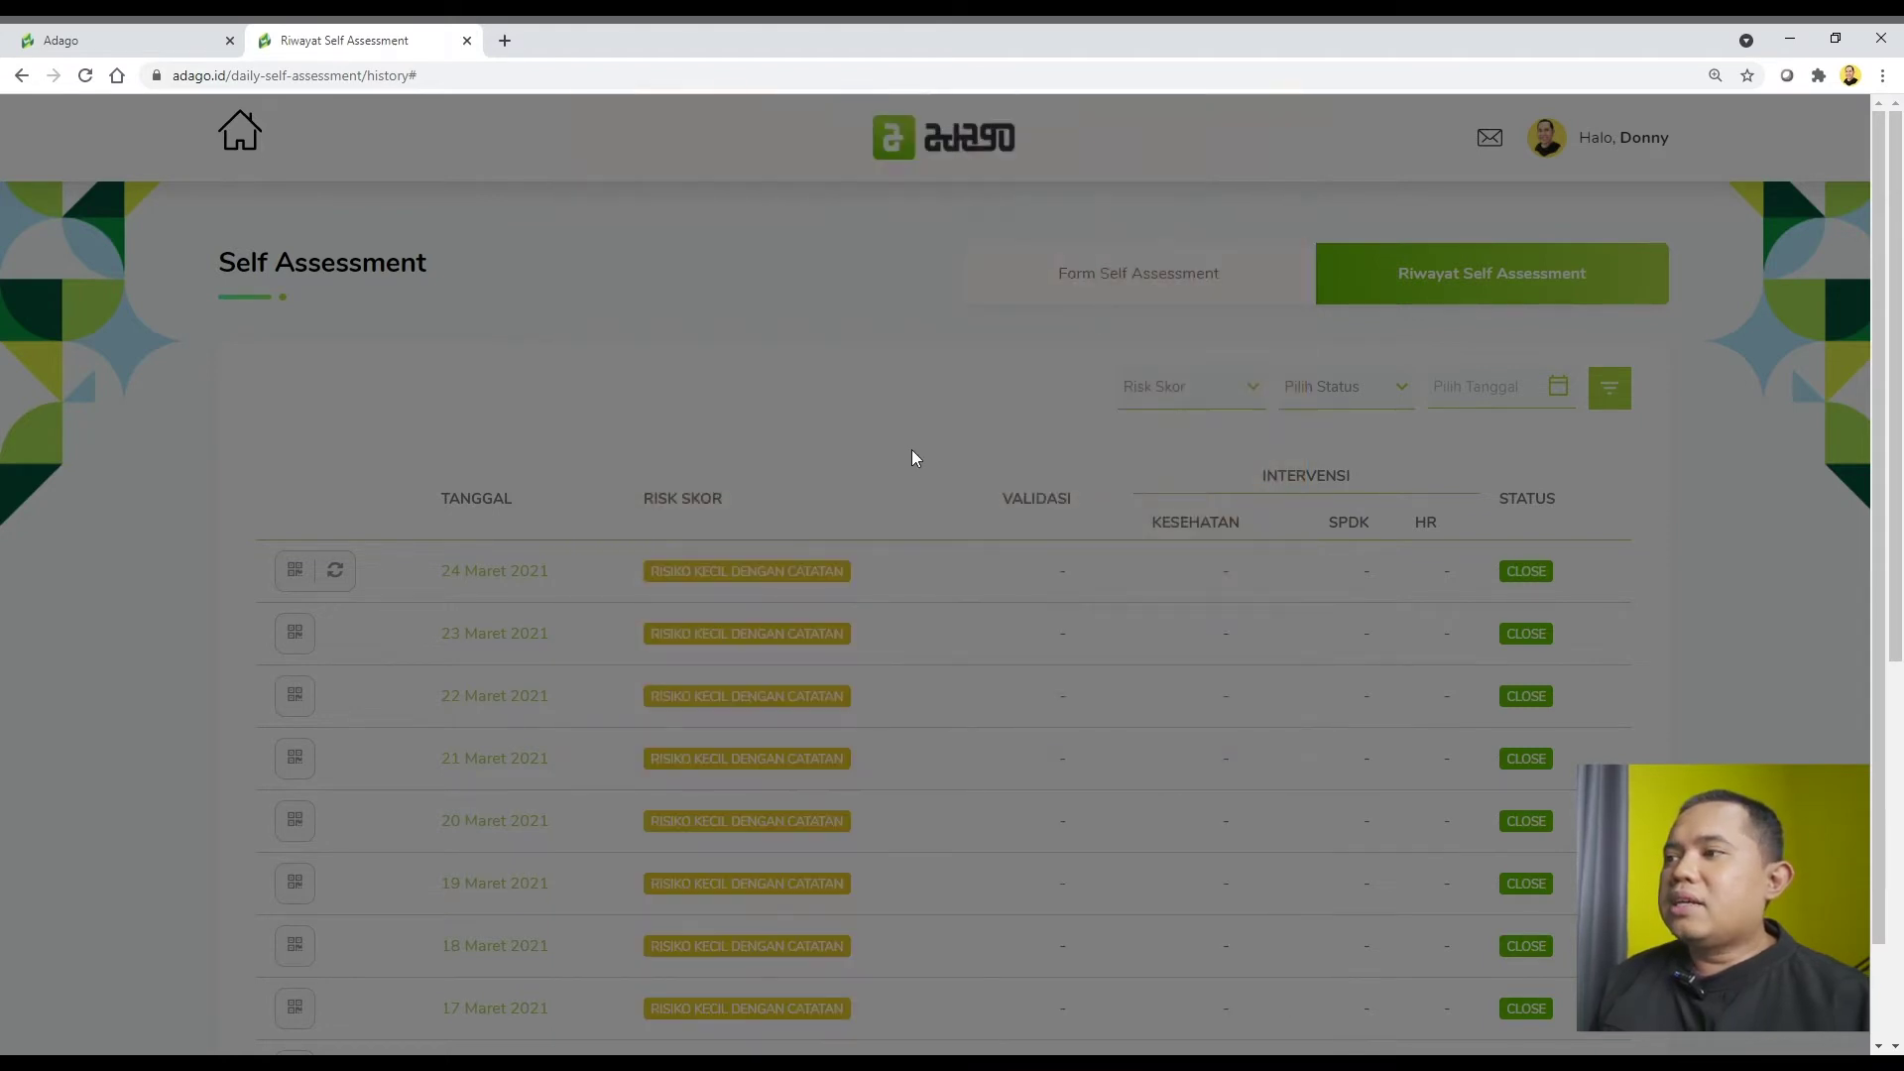
scroll(859, 484, down, 1)
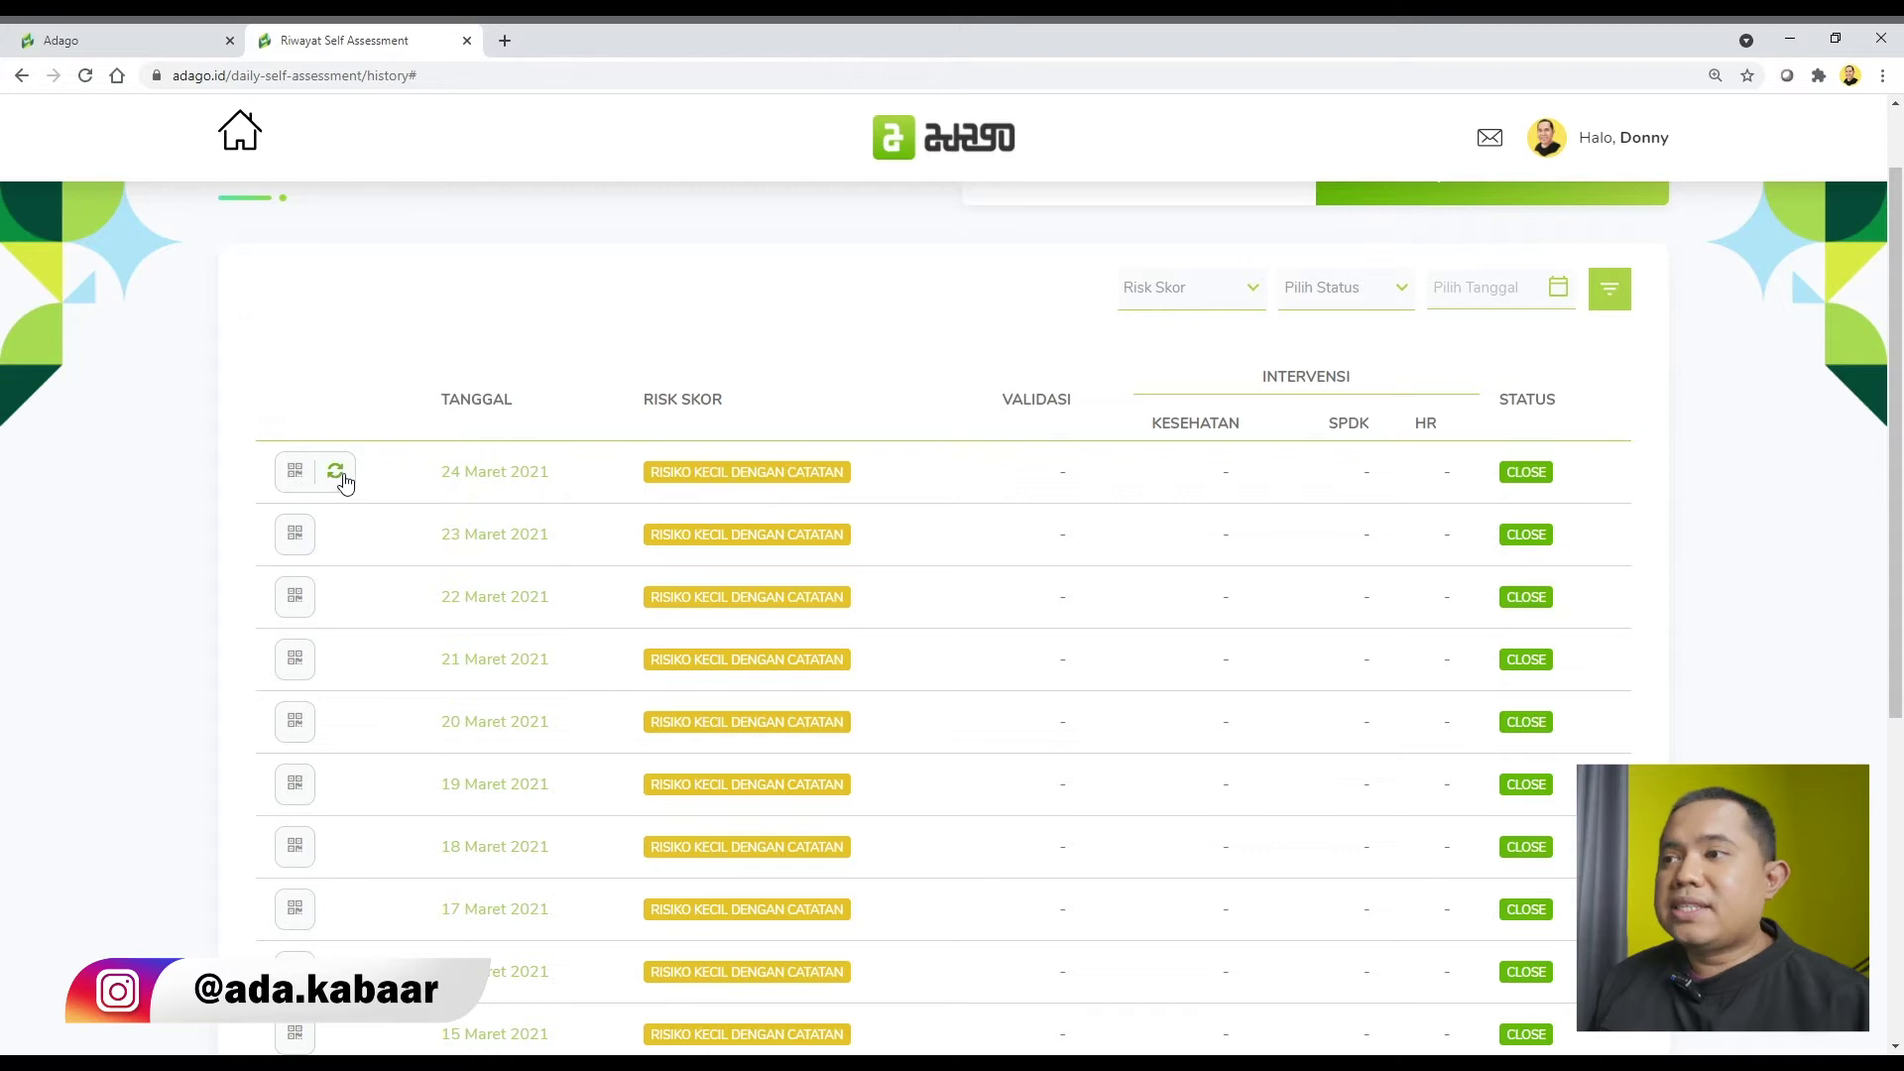
click(341, 477)
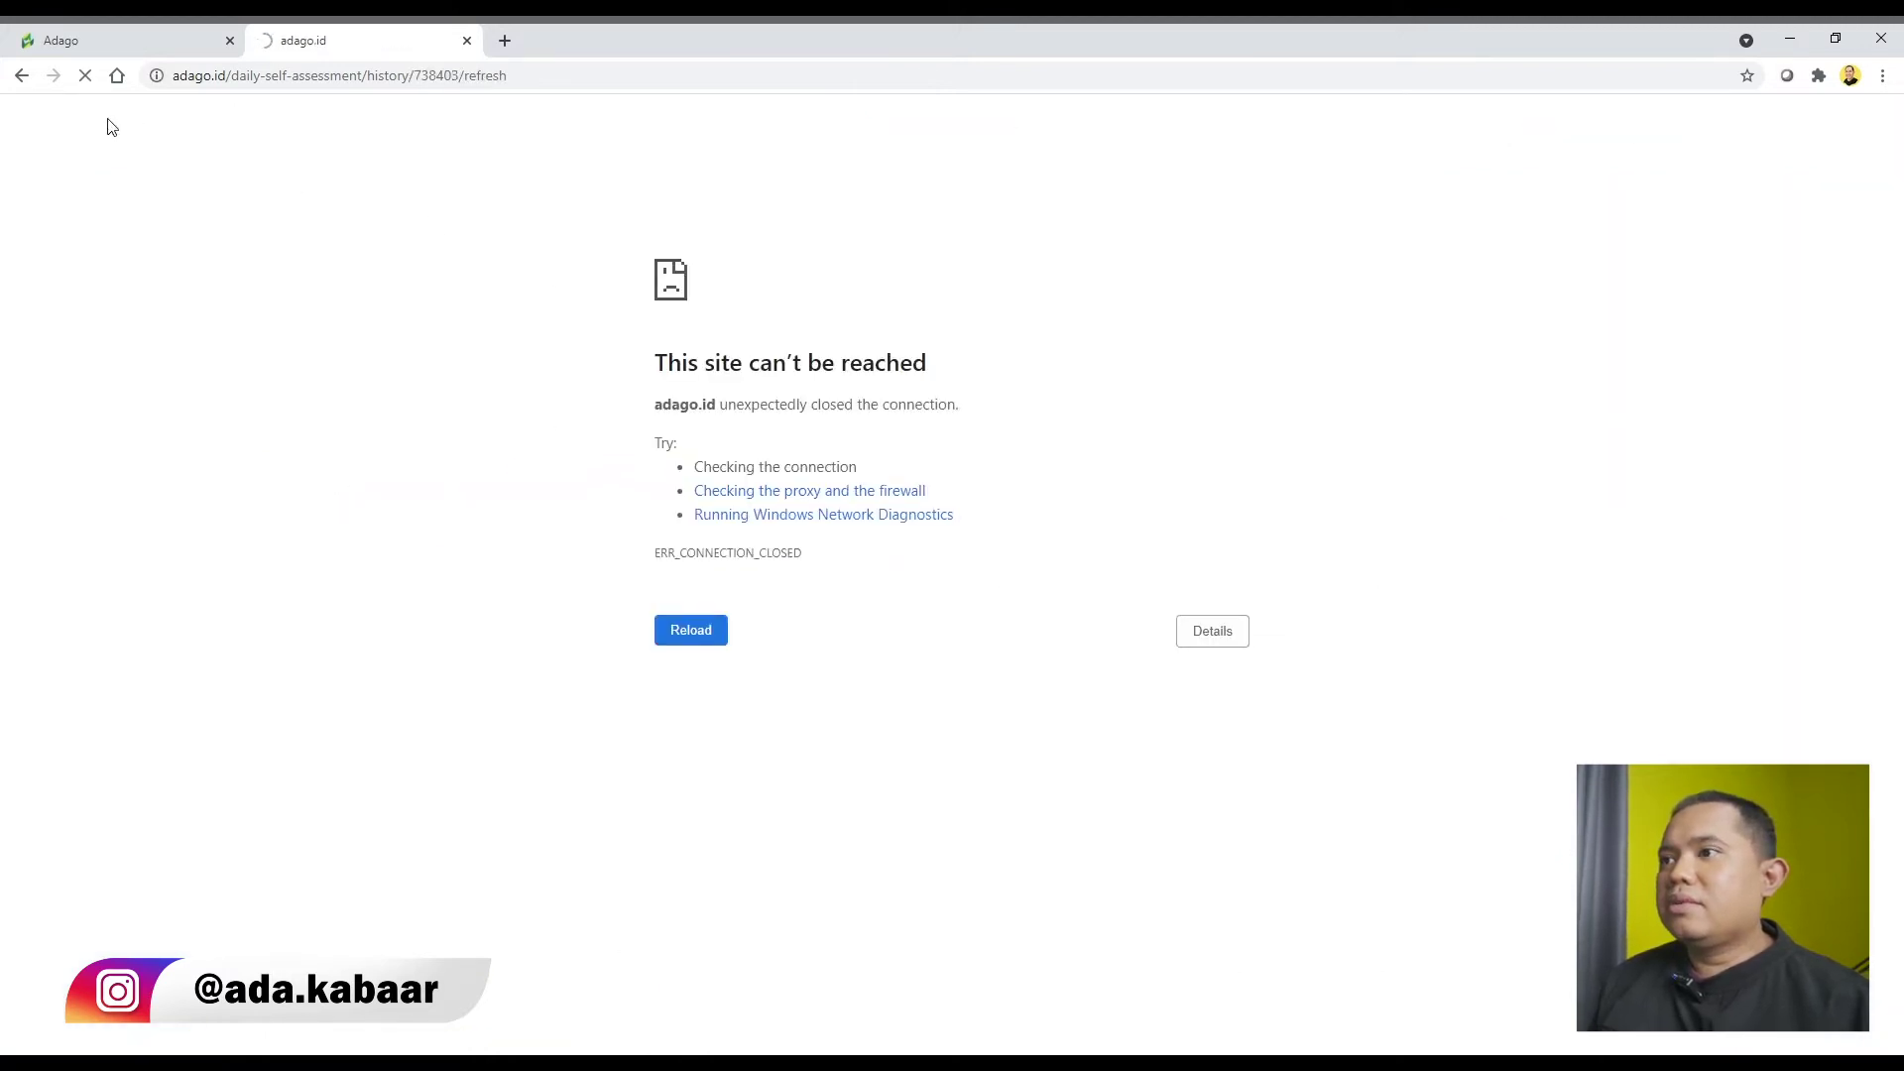
click(20, 76)
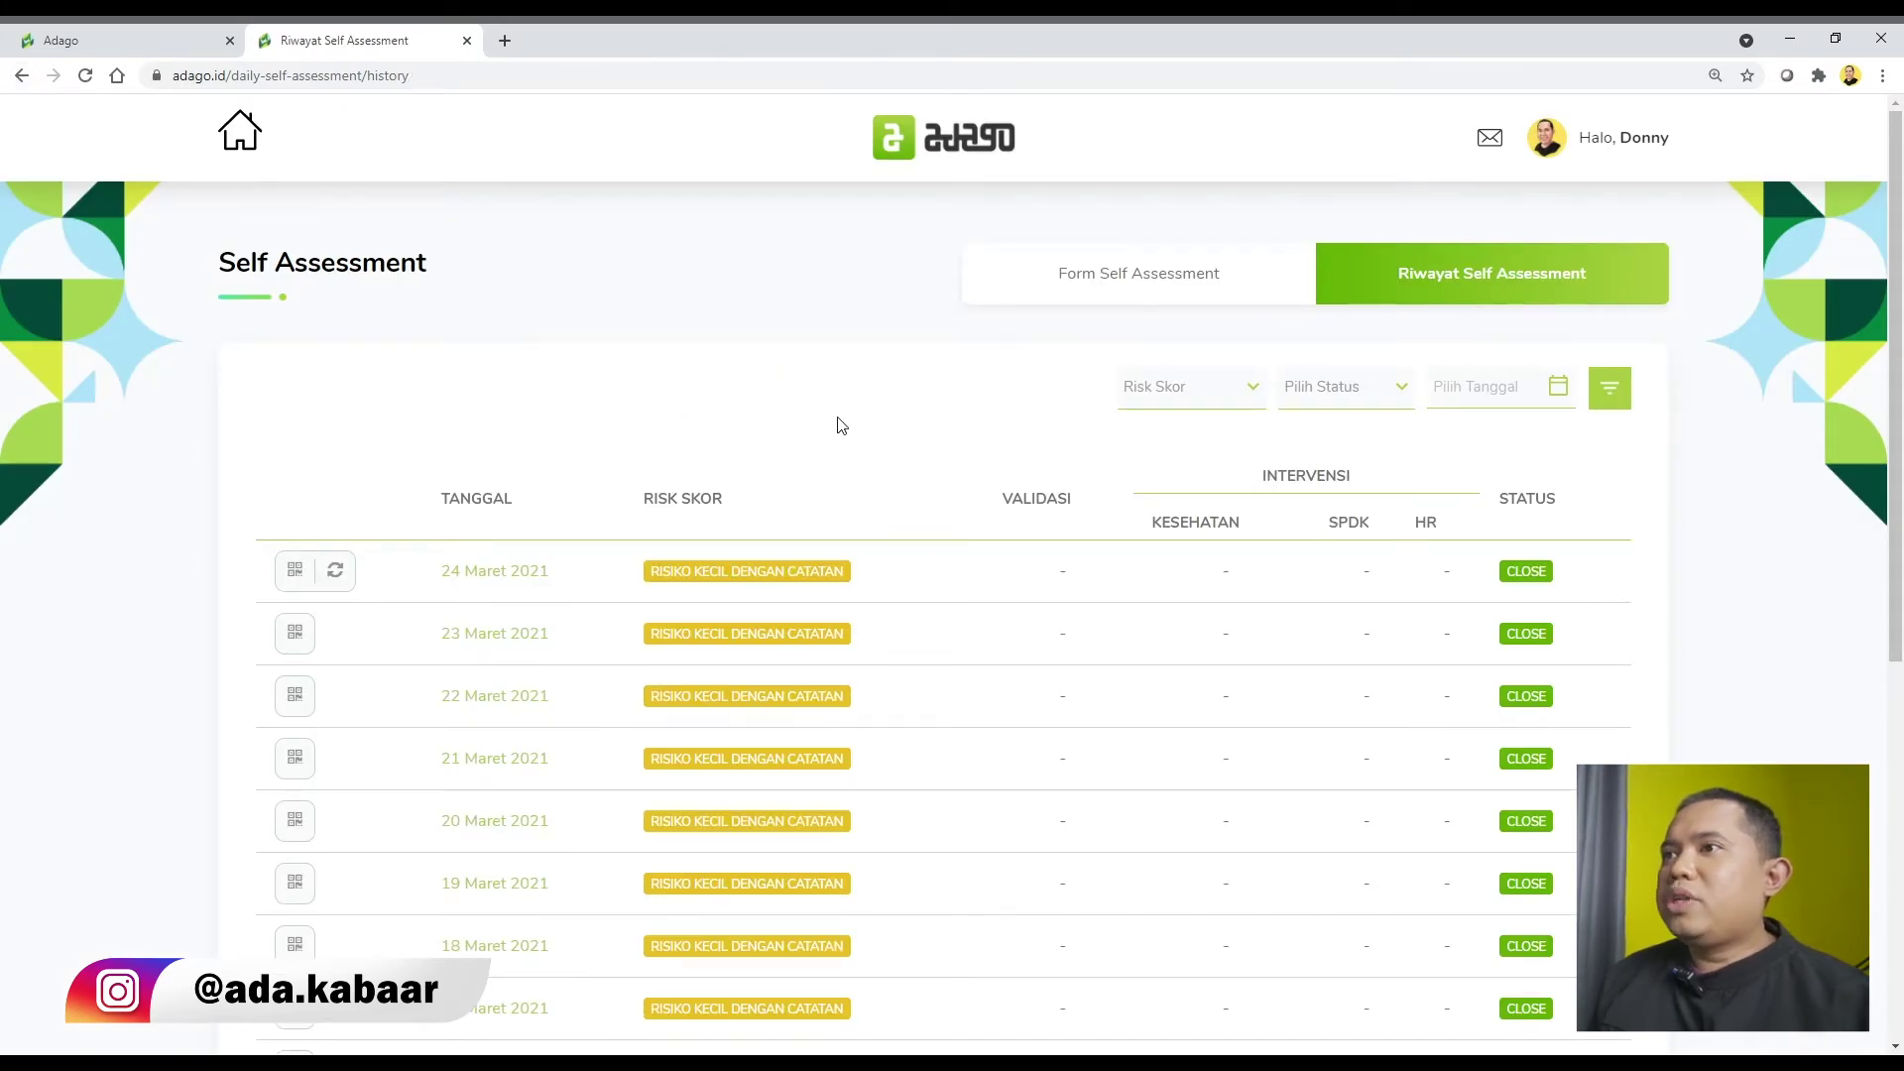
click(59, 43)
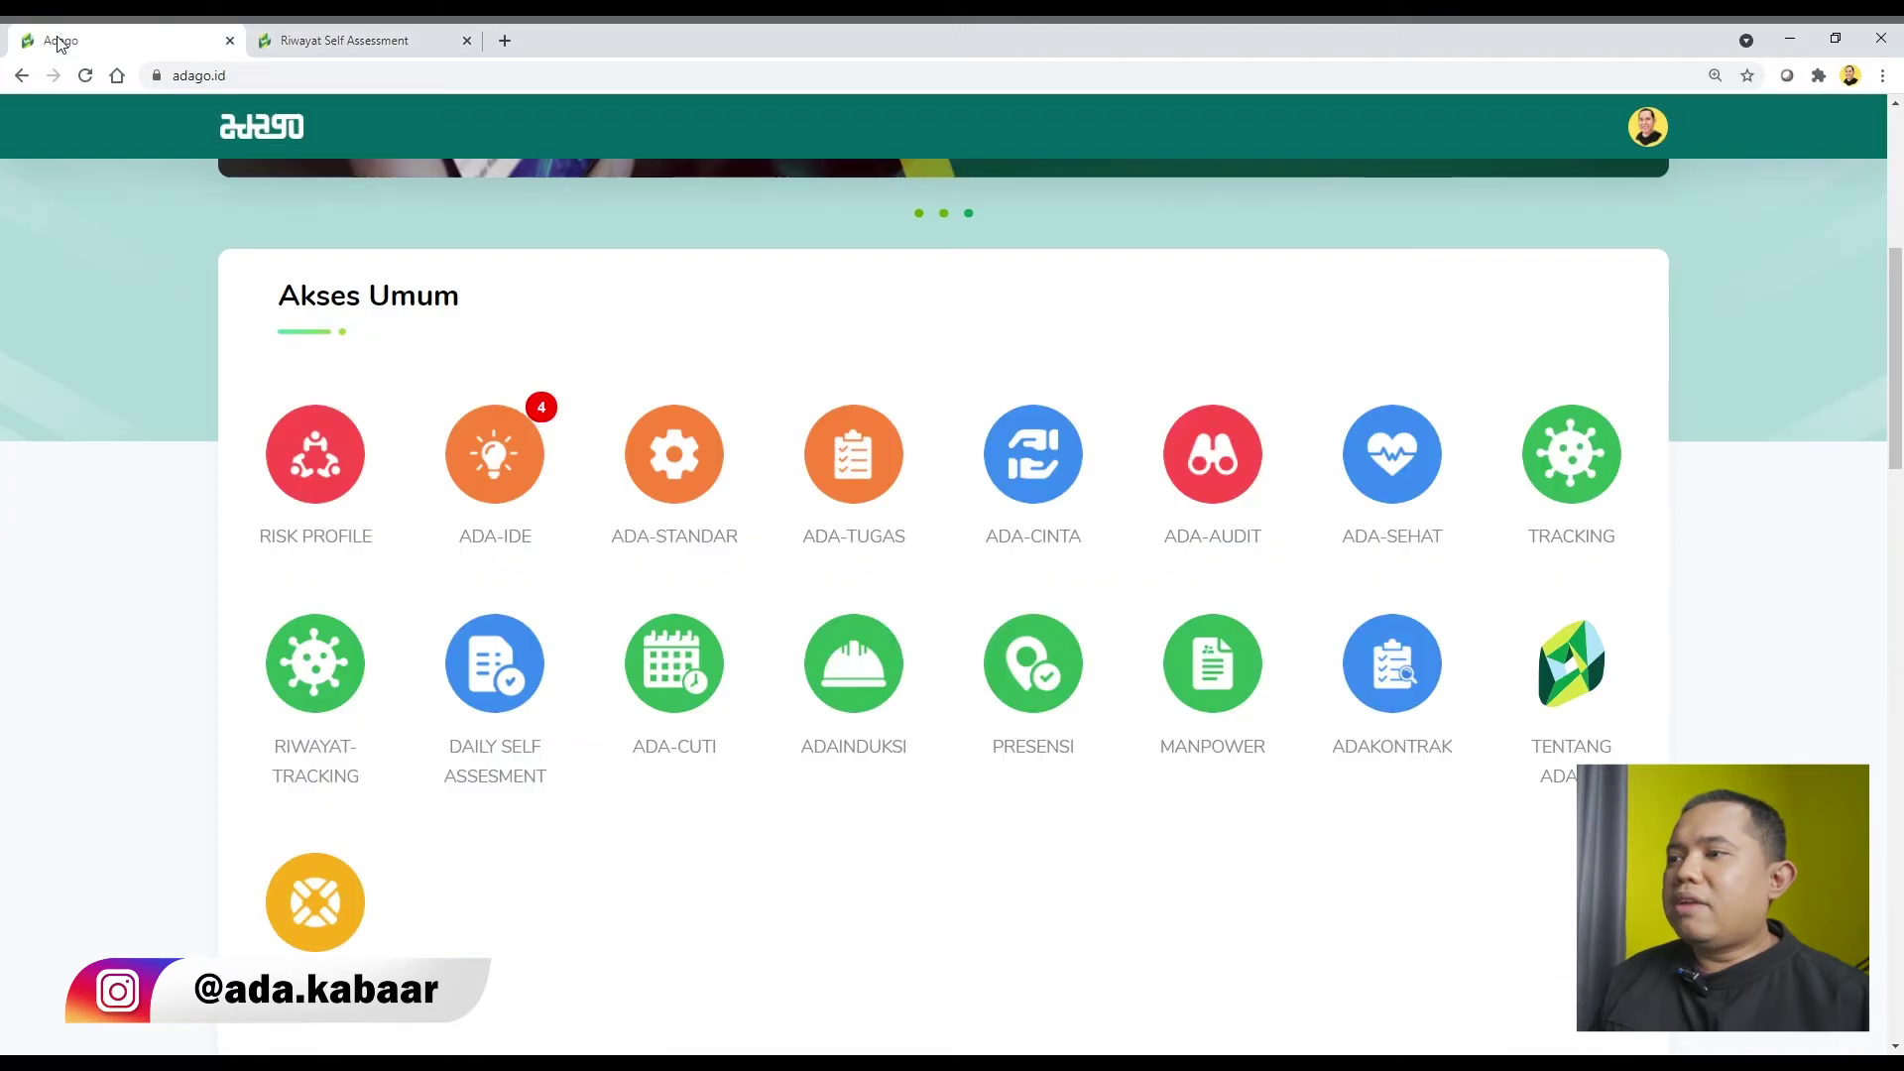
Open the admin self-assessment list with filters set to Semua Status and Semua Risk Skor.
scroll(1190, 699, down, 8)
scroll(1189, 695, down, 2)
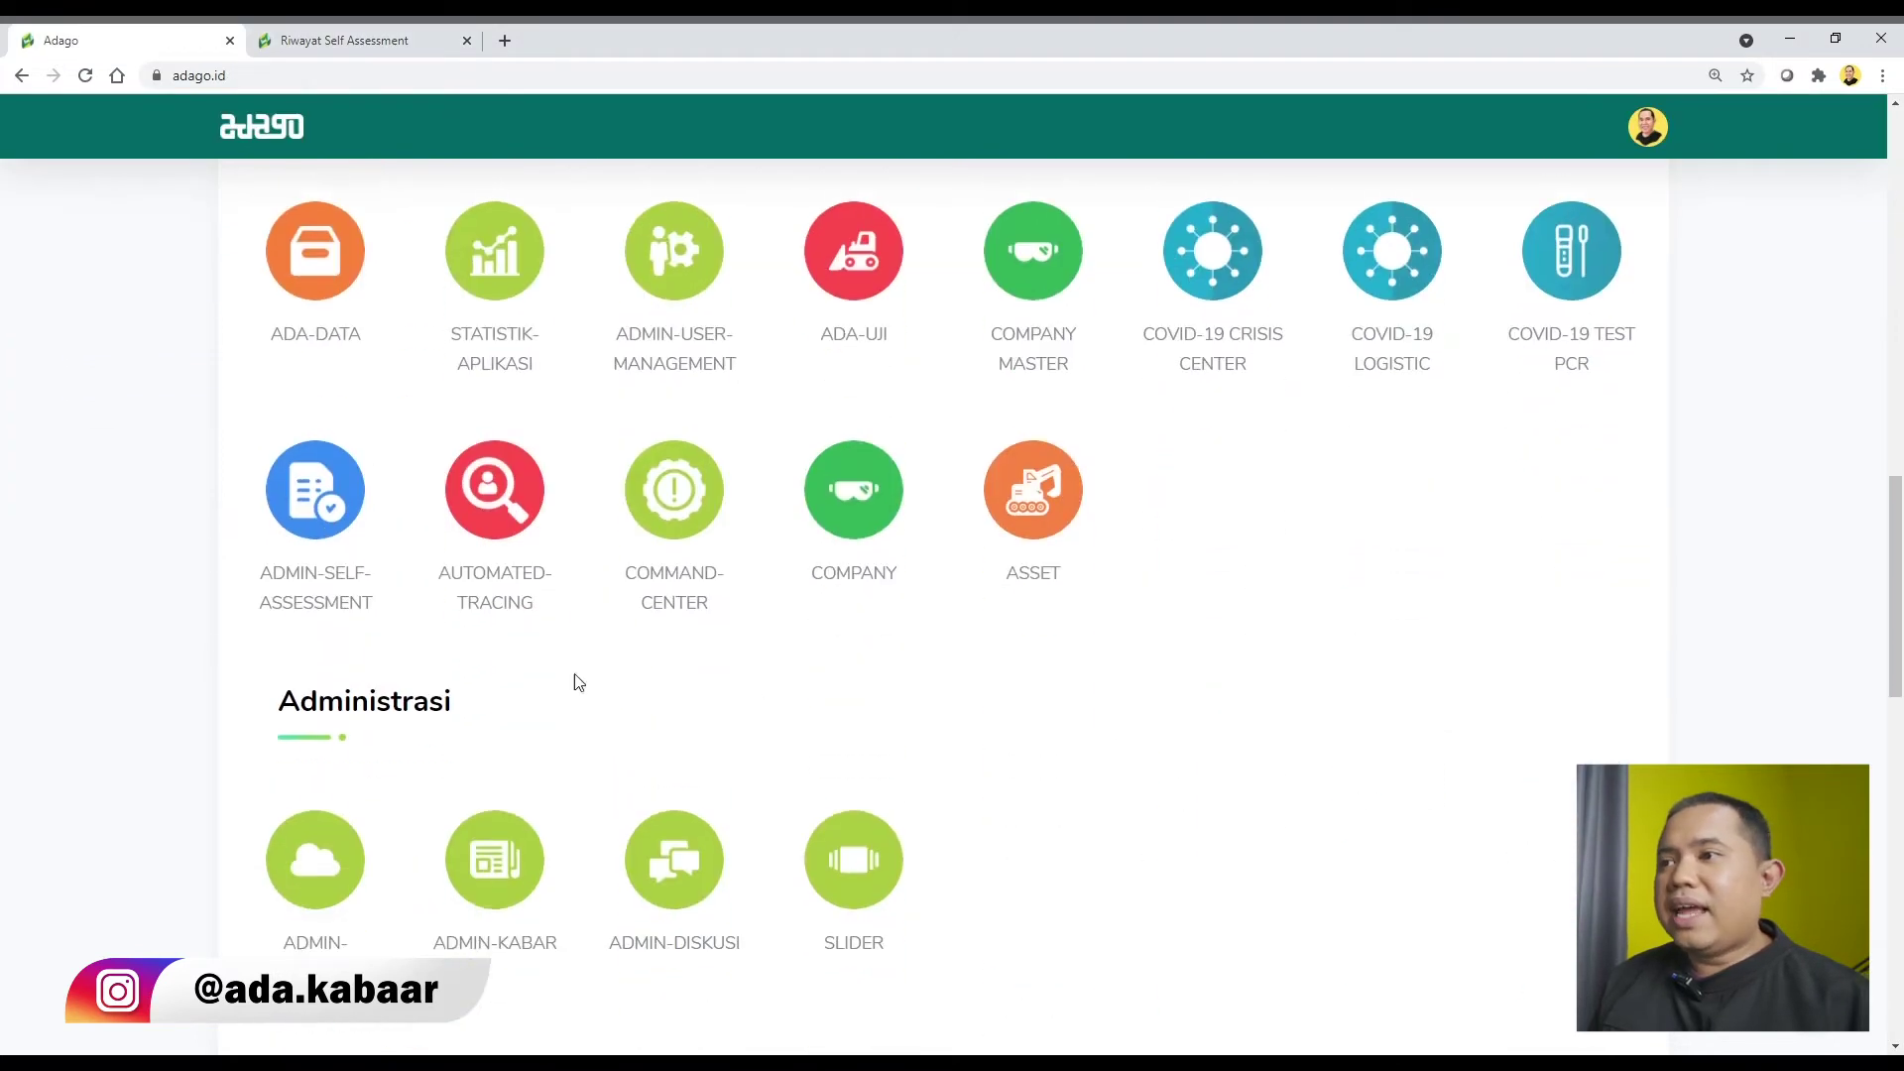
click(341, 531)
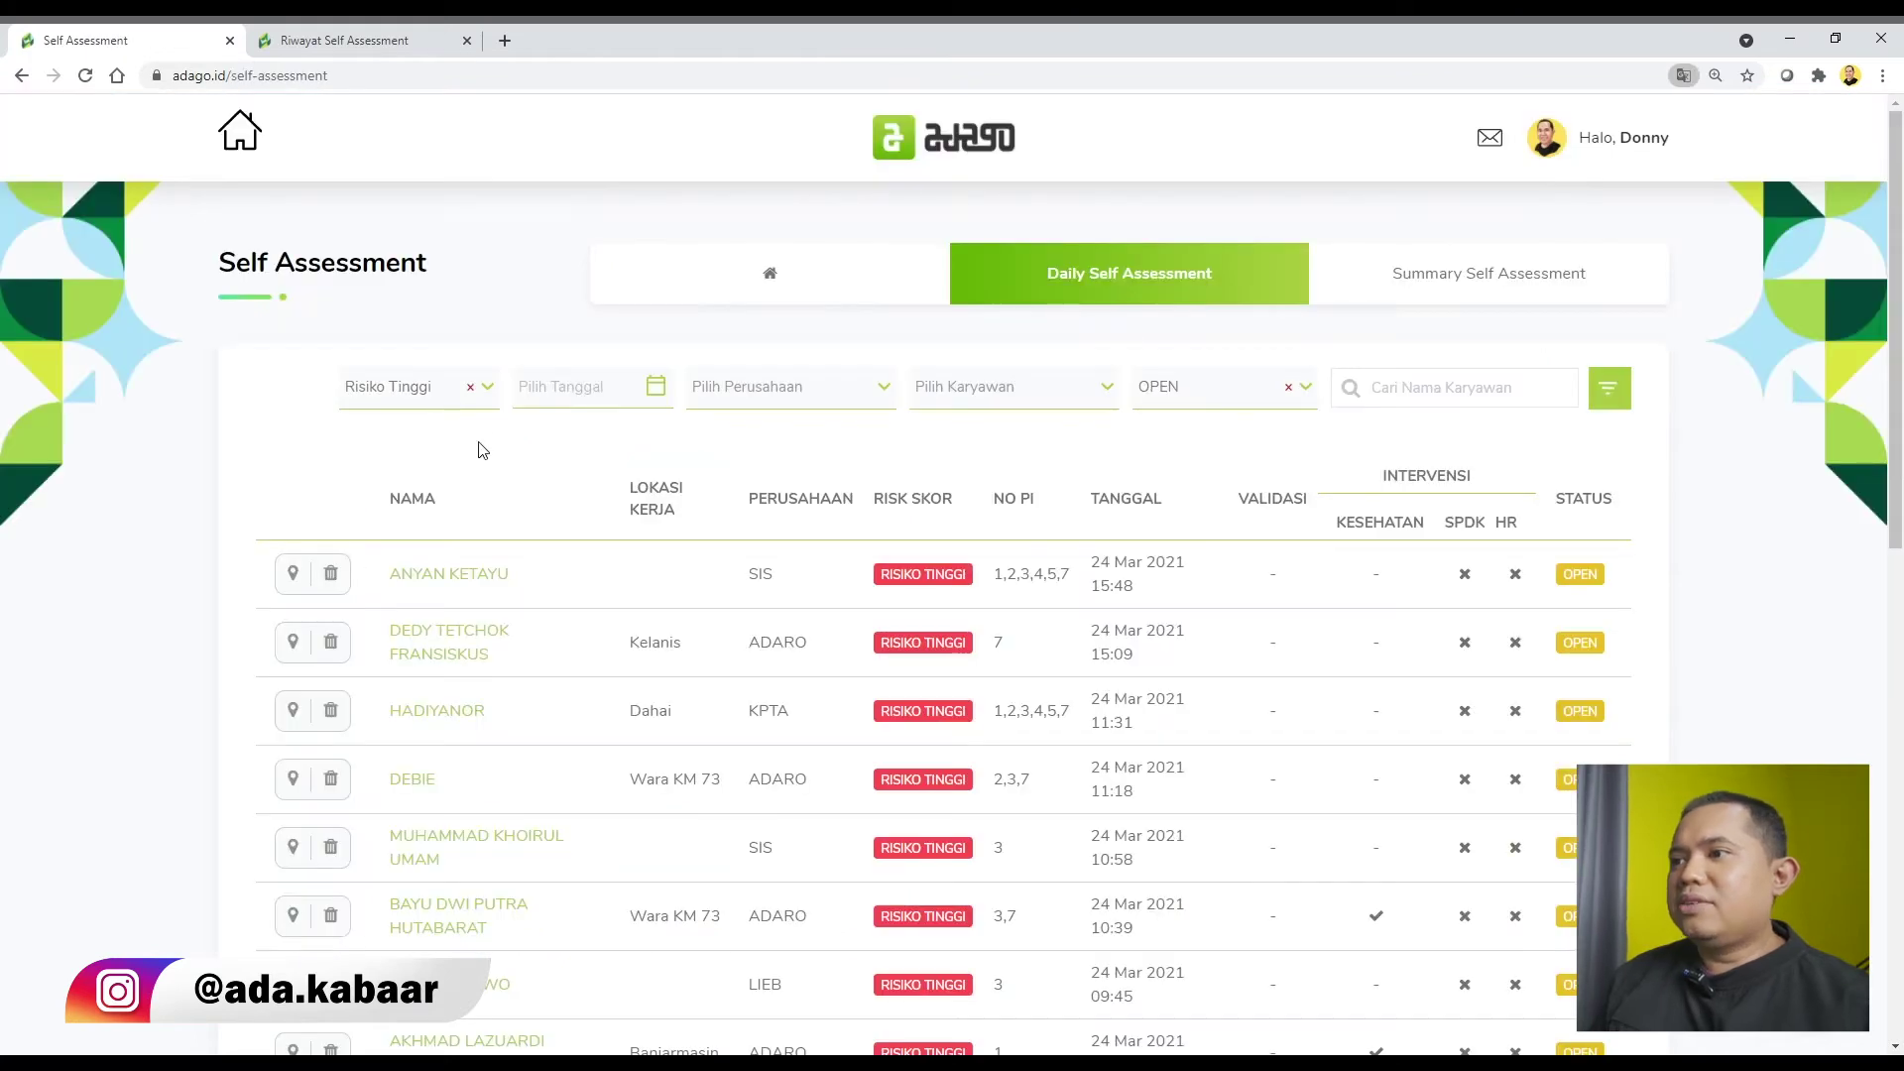
click(1274, 390)
click(1262, 484)
click(437, 387)
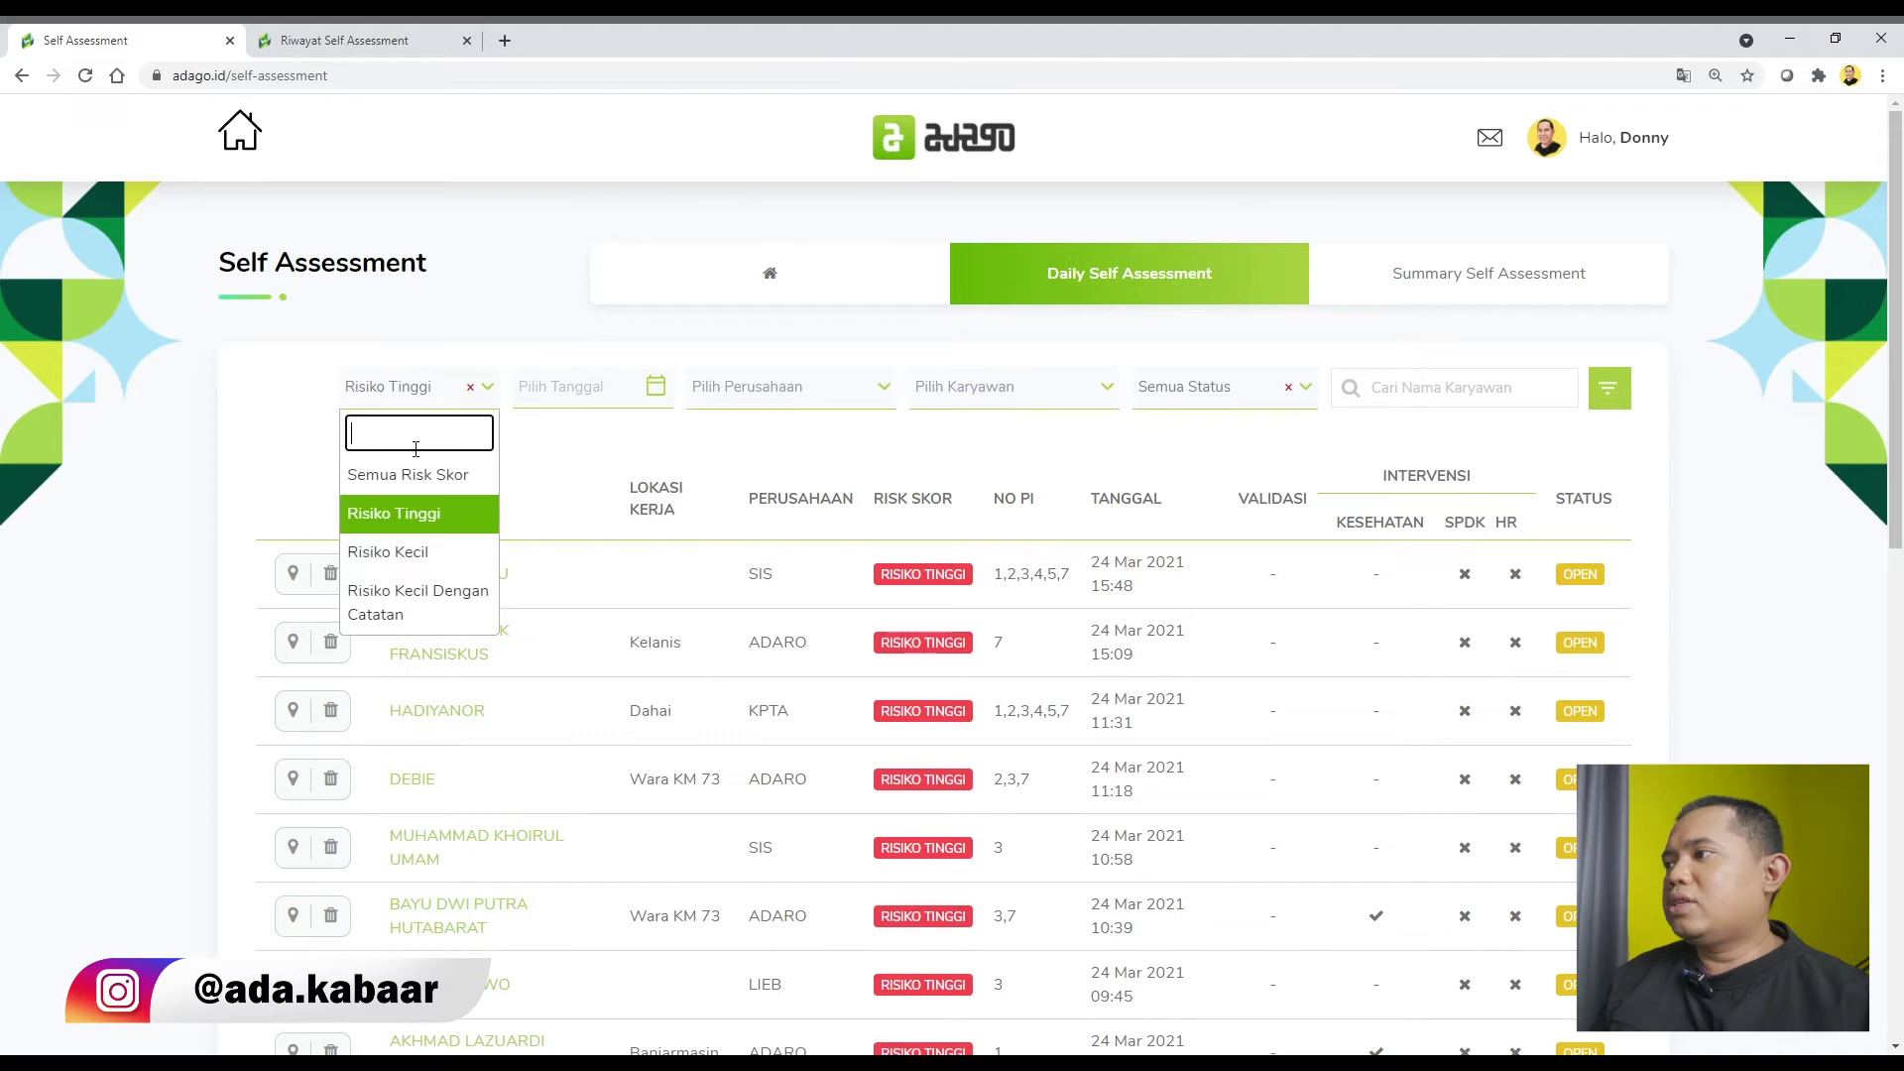
click(456, 475)
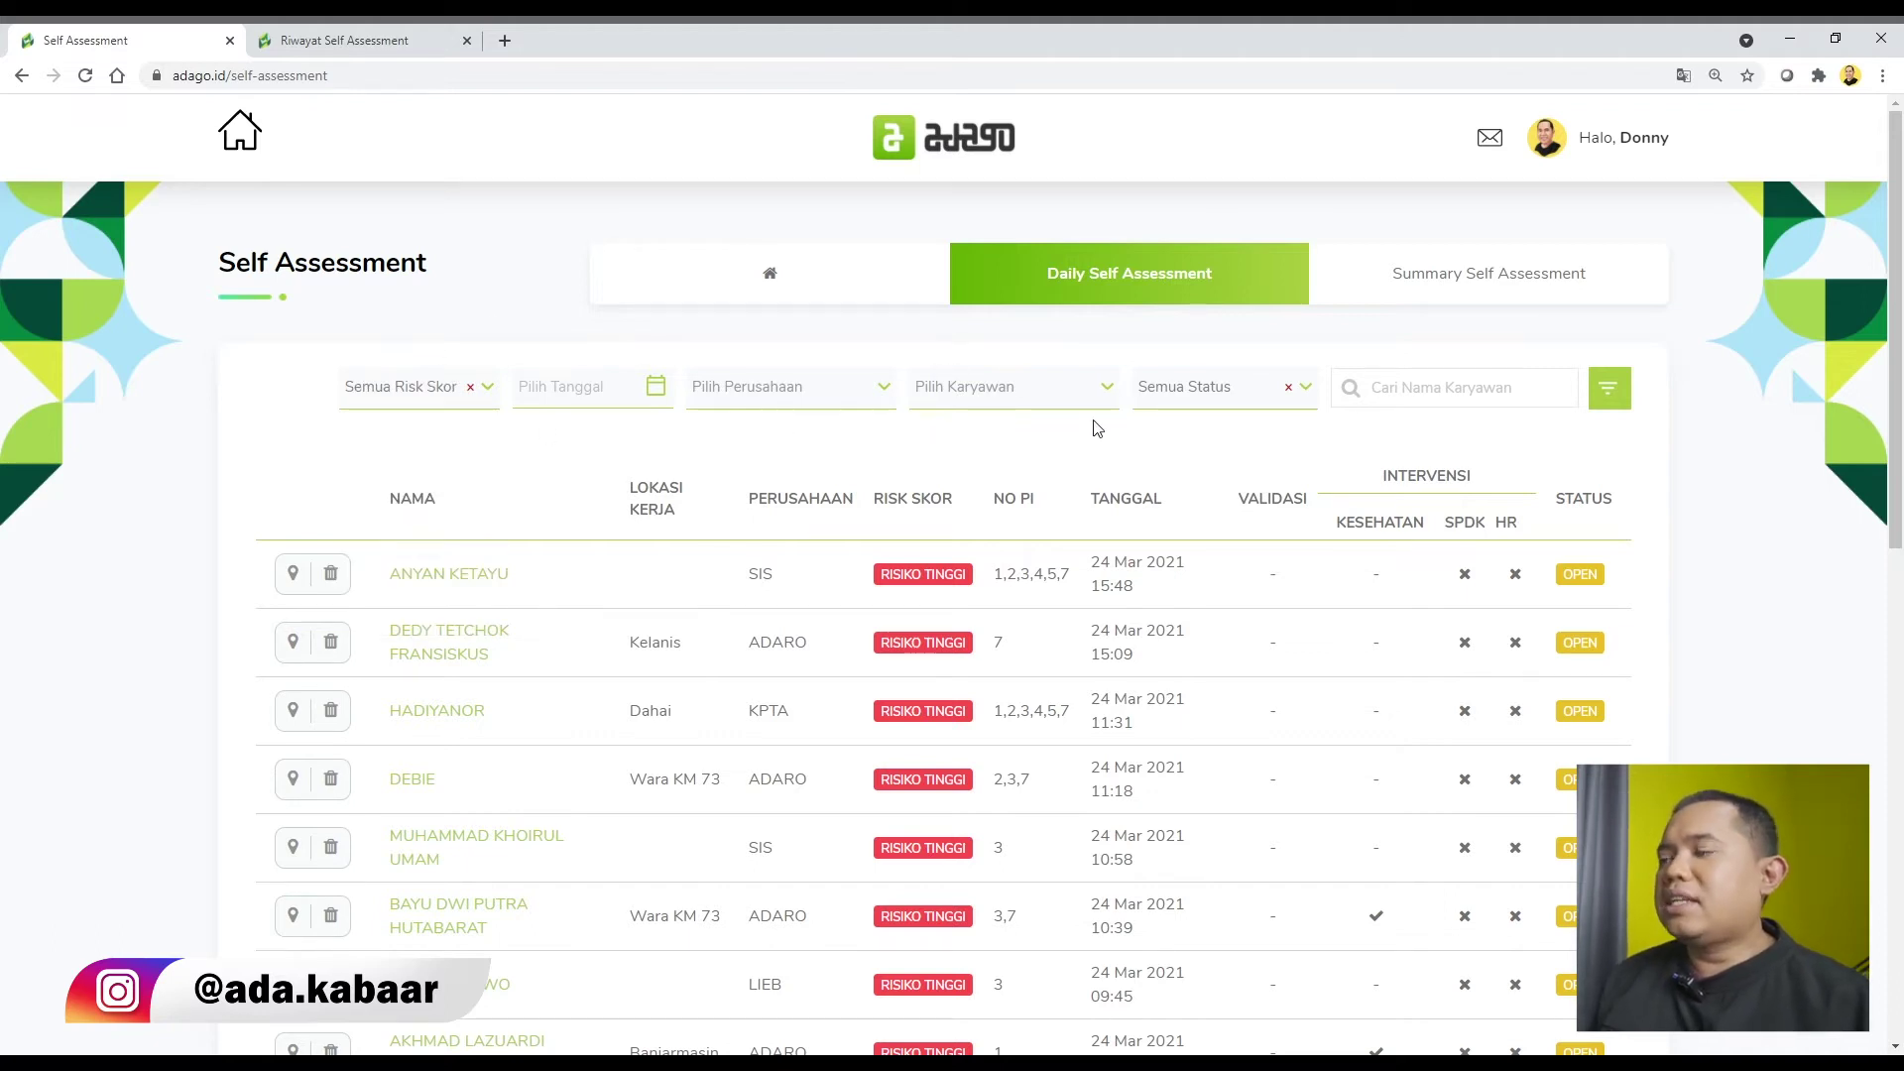
click(805, 389)
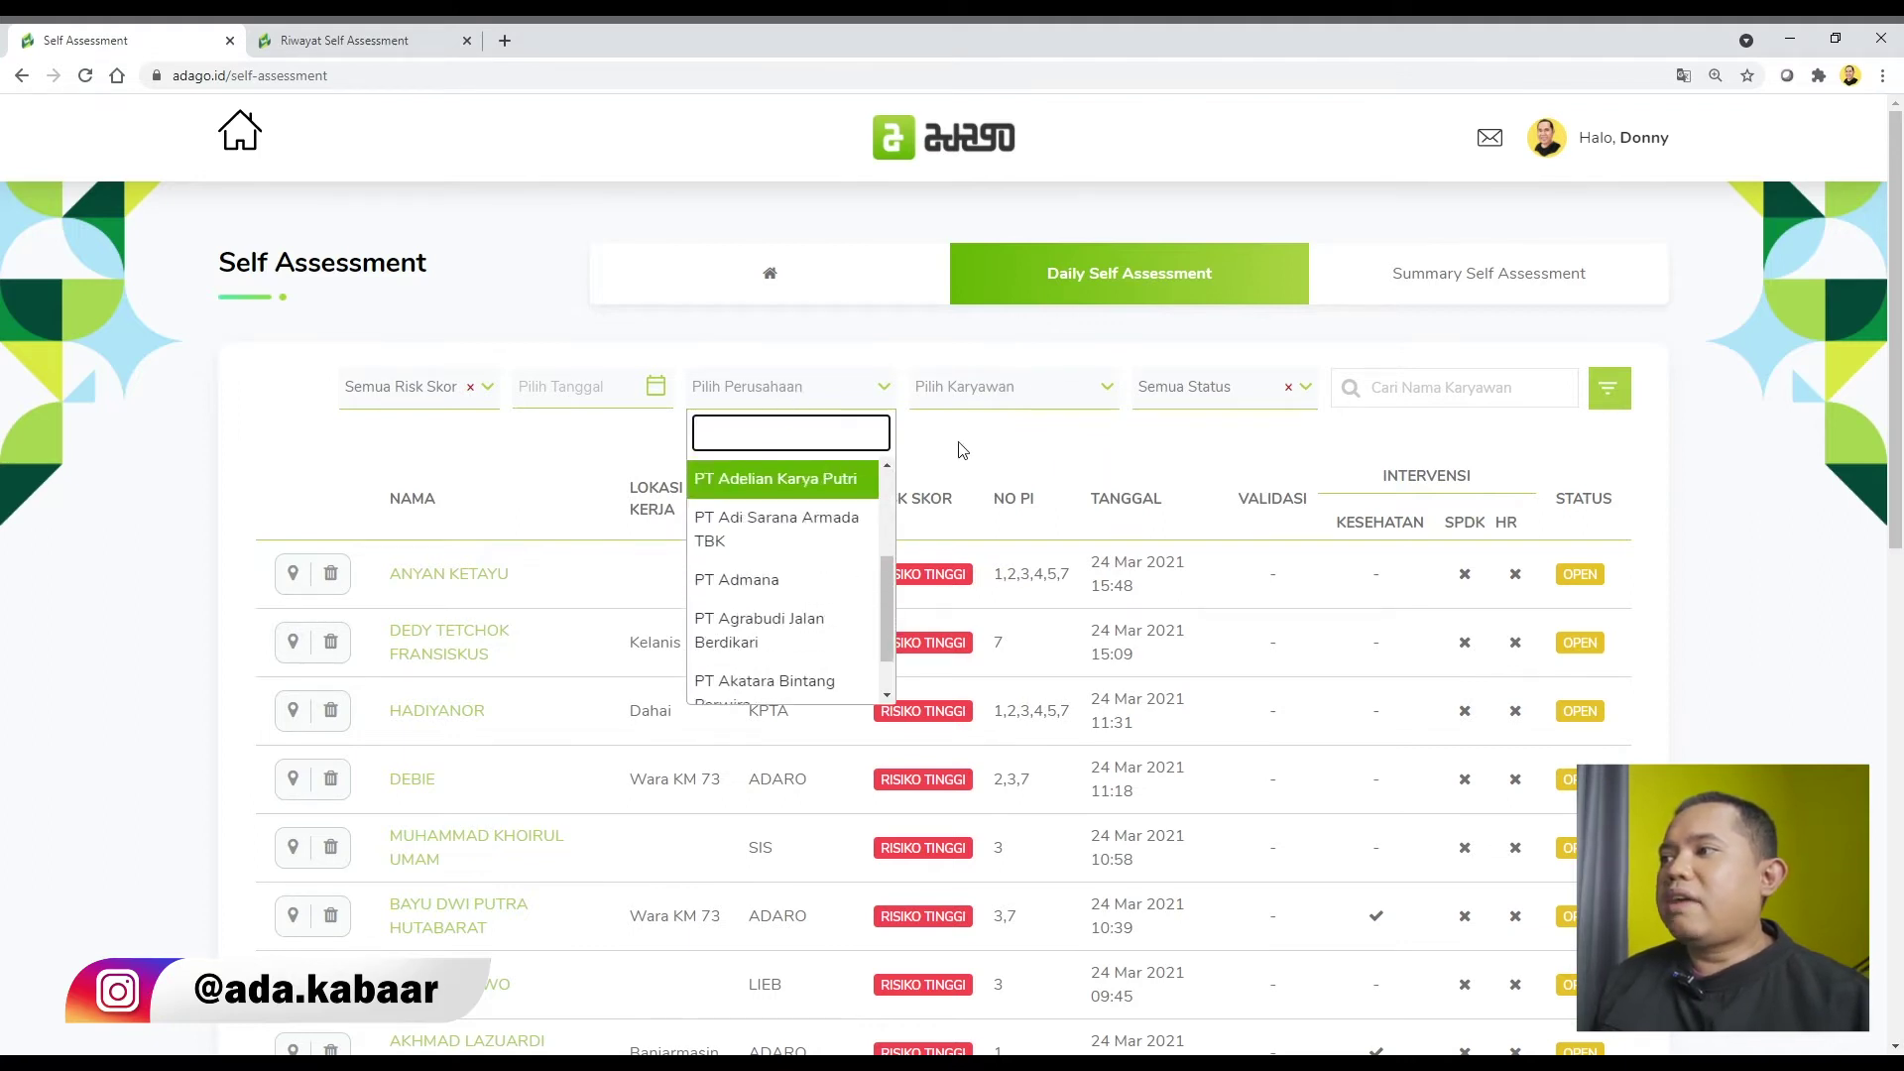
click(1027, 396)
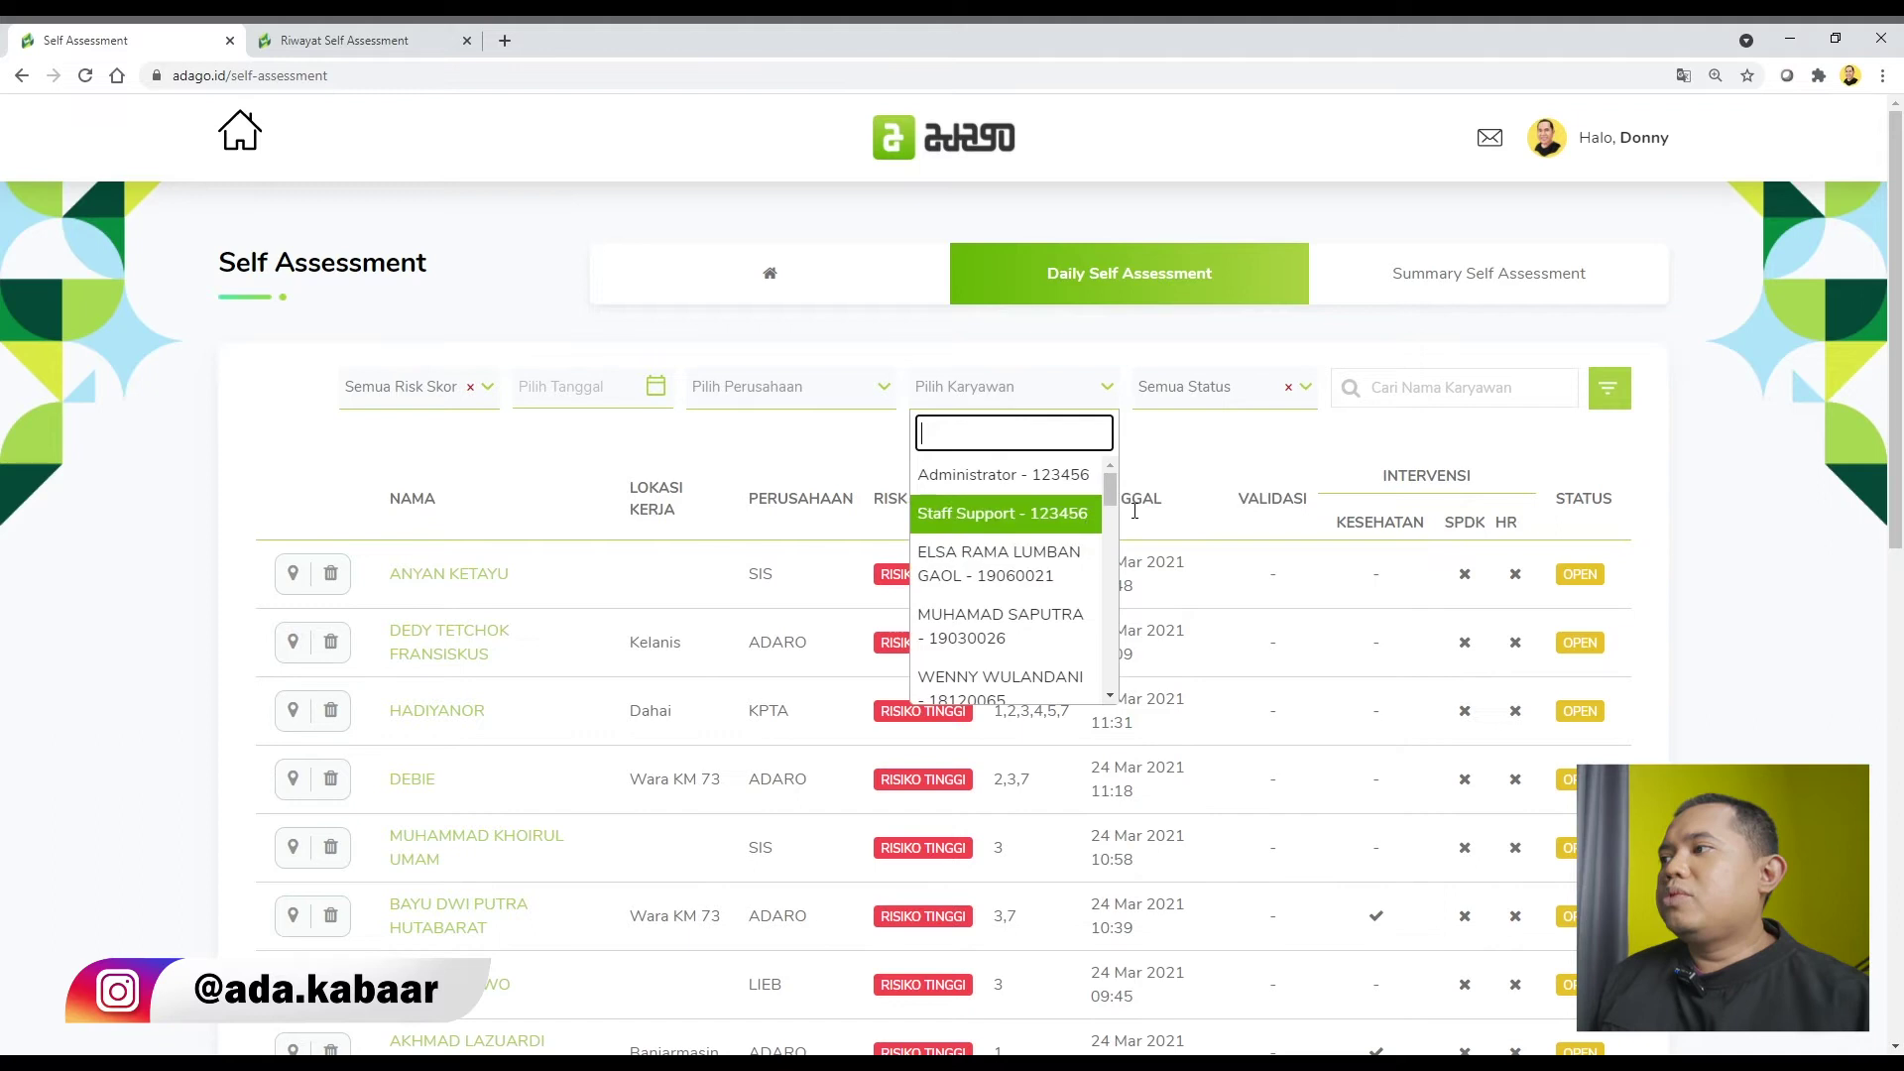
click(1200, 435)
click(1235, 410)
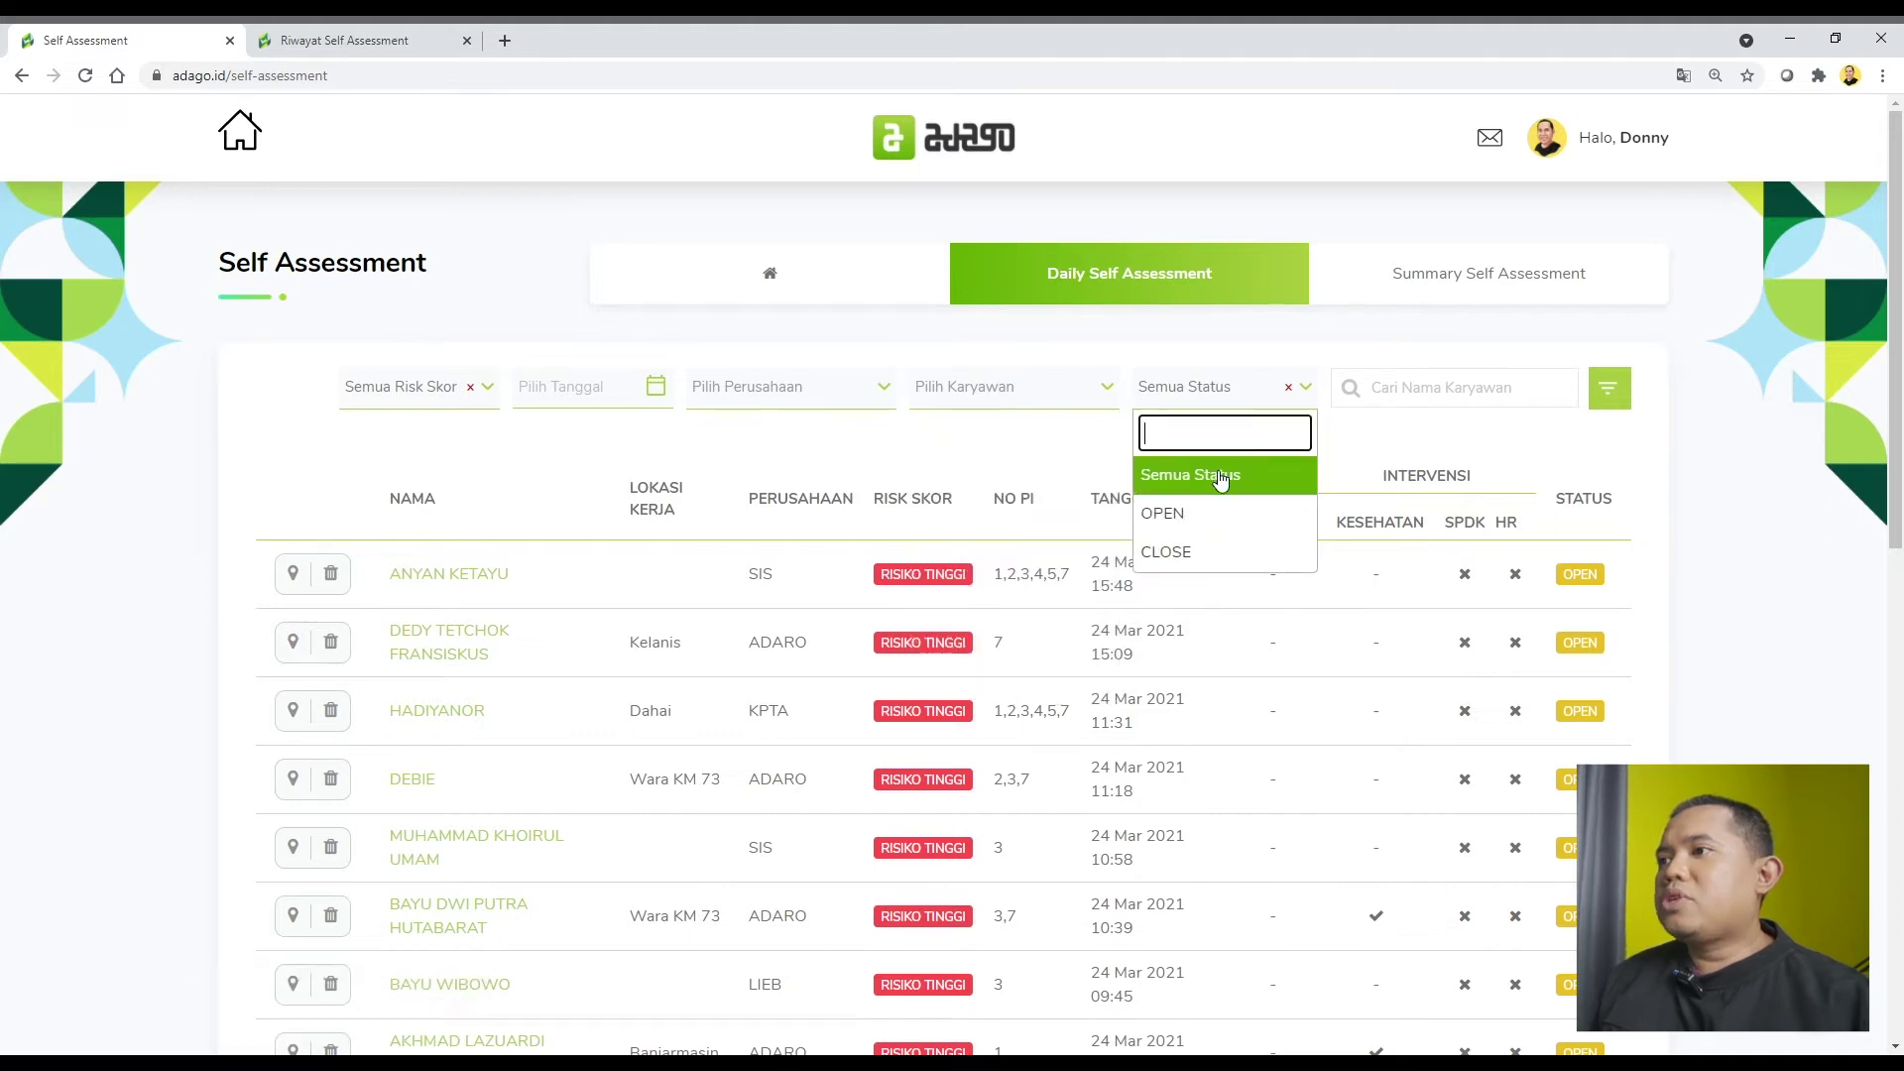
click(593, 462)
Search the list by the employee's full name in Cari Nama Karyawan.
click(1488, 395)
text(diono)
key(ctrl+a)
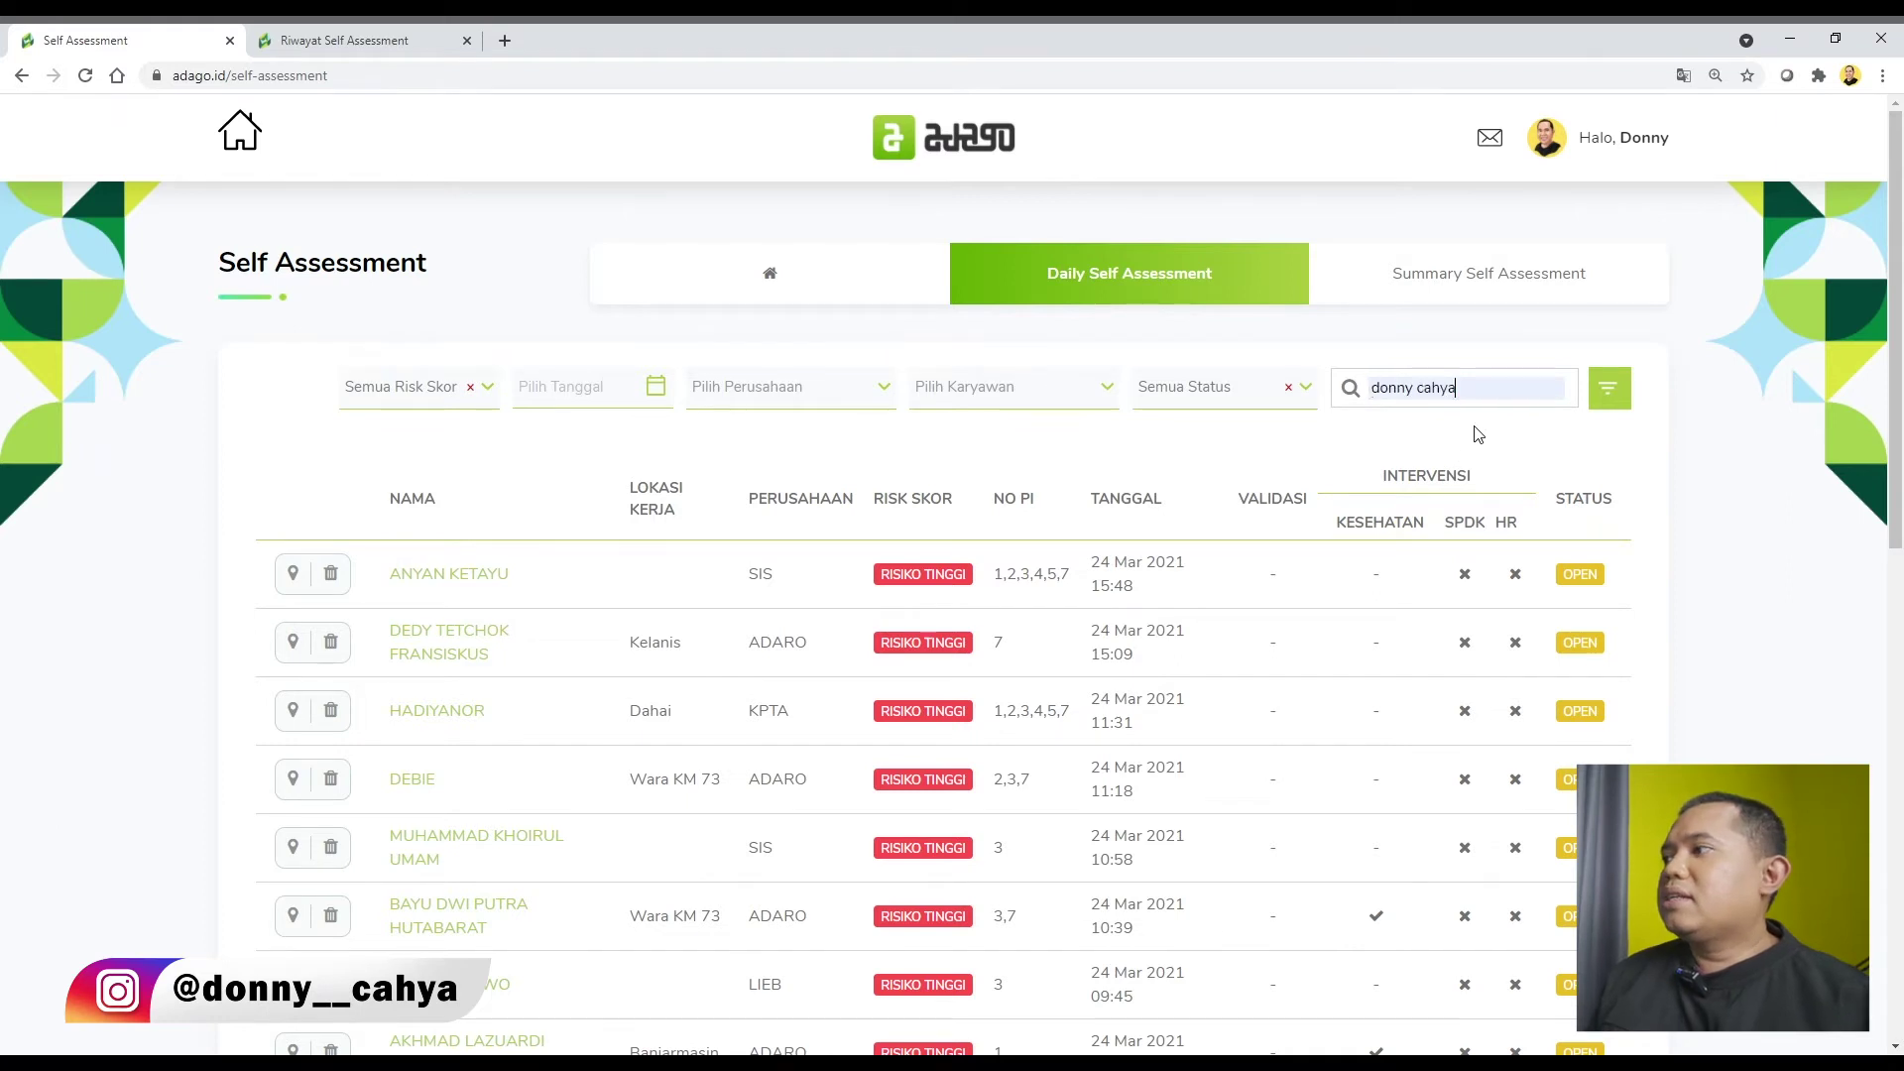
click(1619, 397)
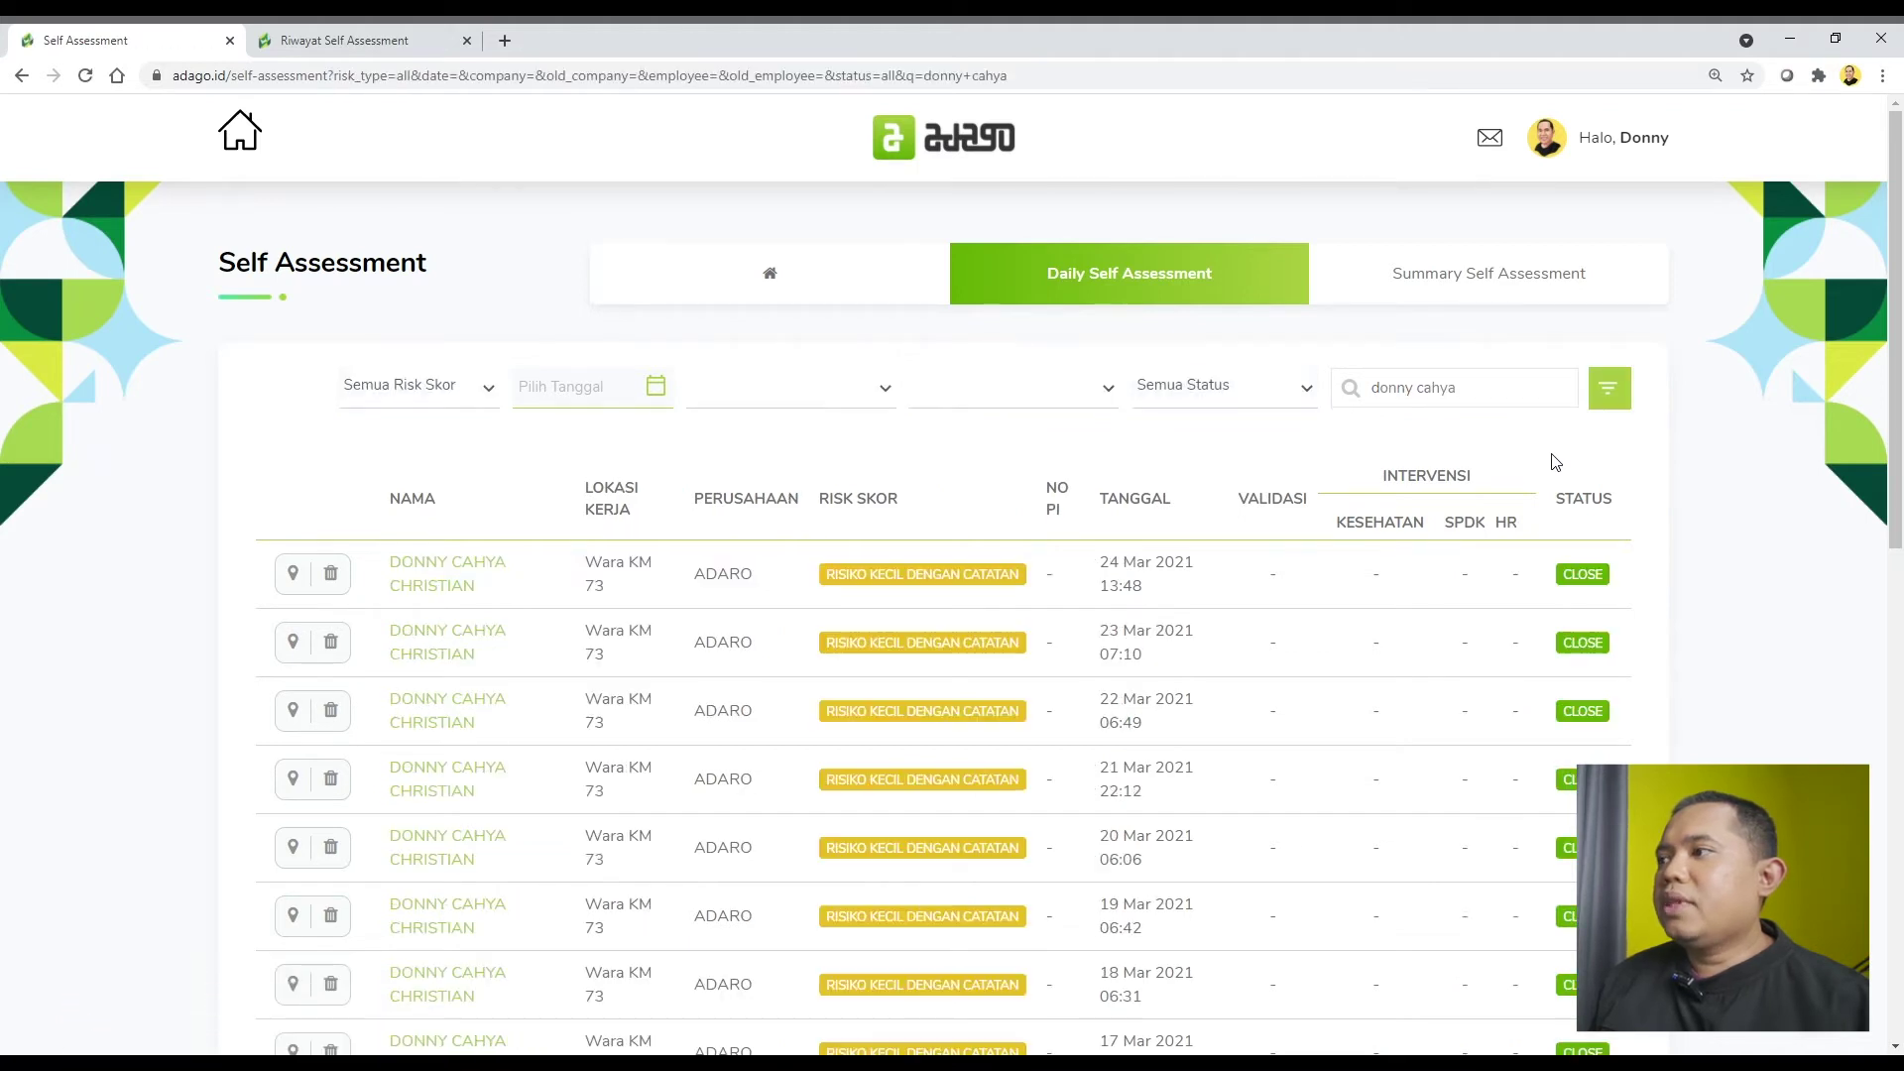
Leave the status and risk-score filters unchanged and open the Summary Self Assessment page.
scroll(1343, 544, down, 1)
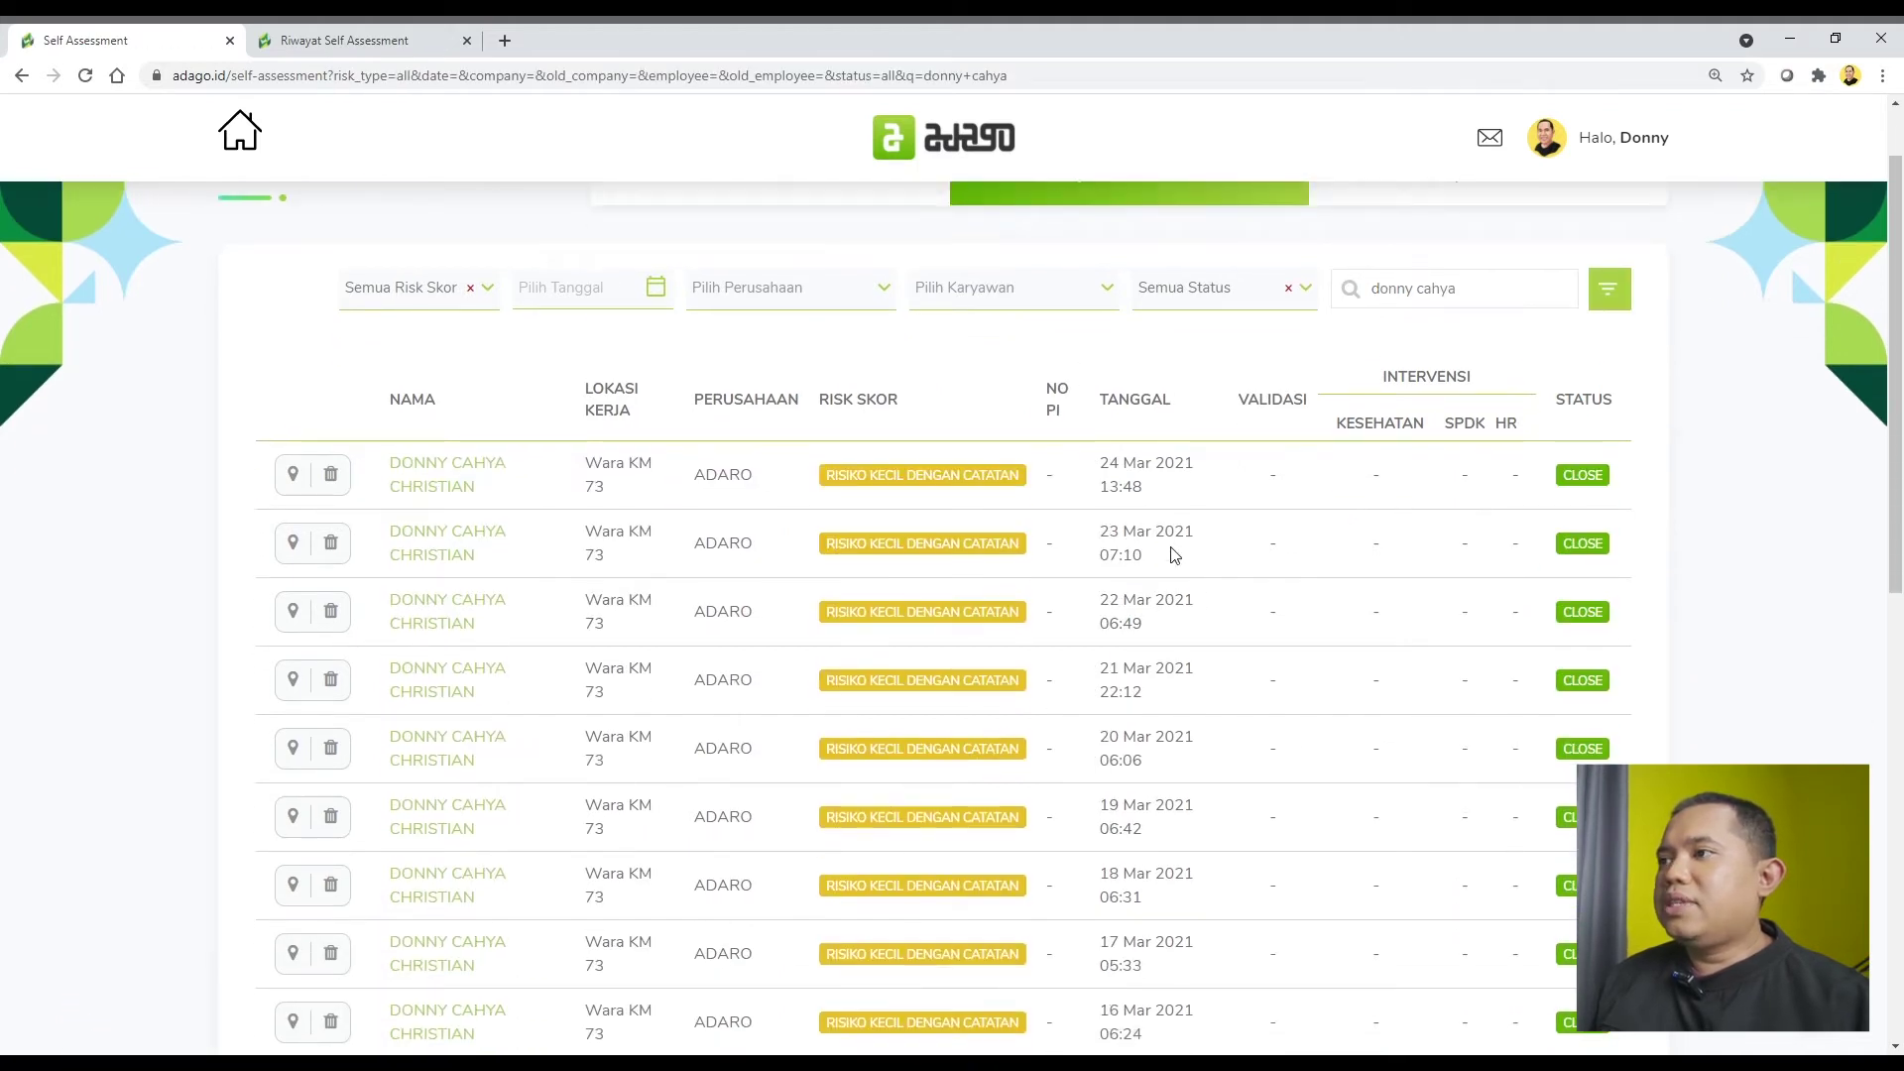
scroll(1175, 570, down, 1)
scroll(1171, 585, up, 2)
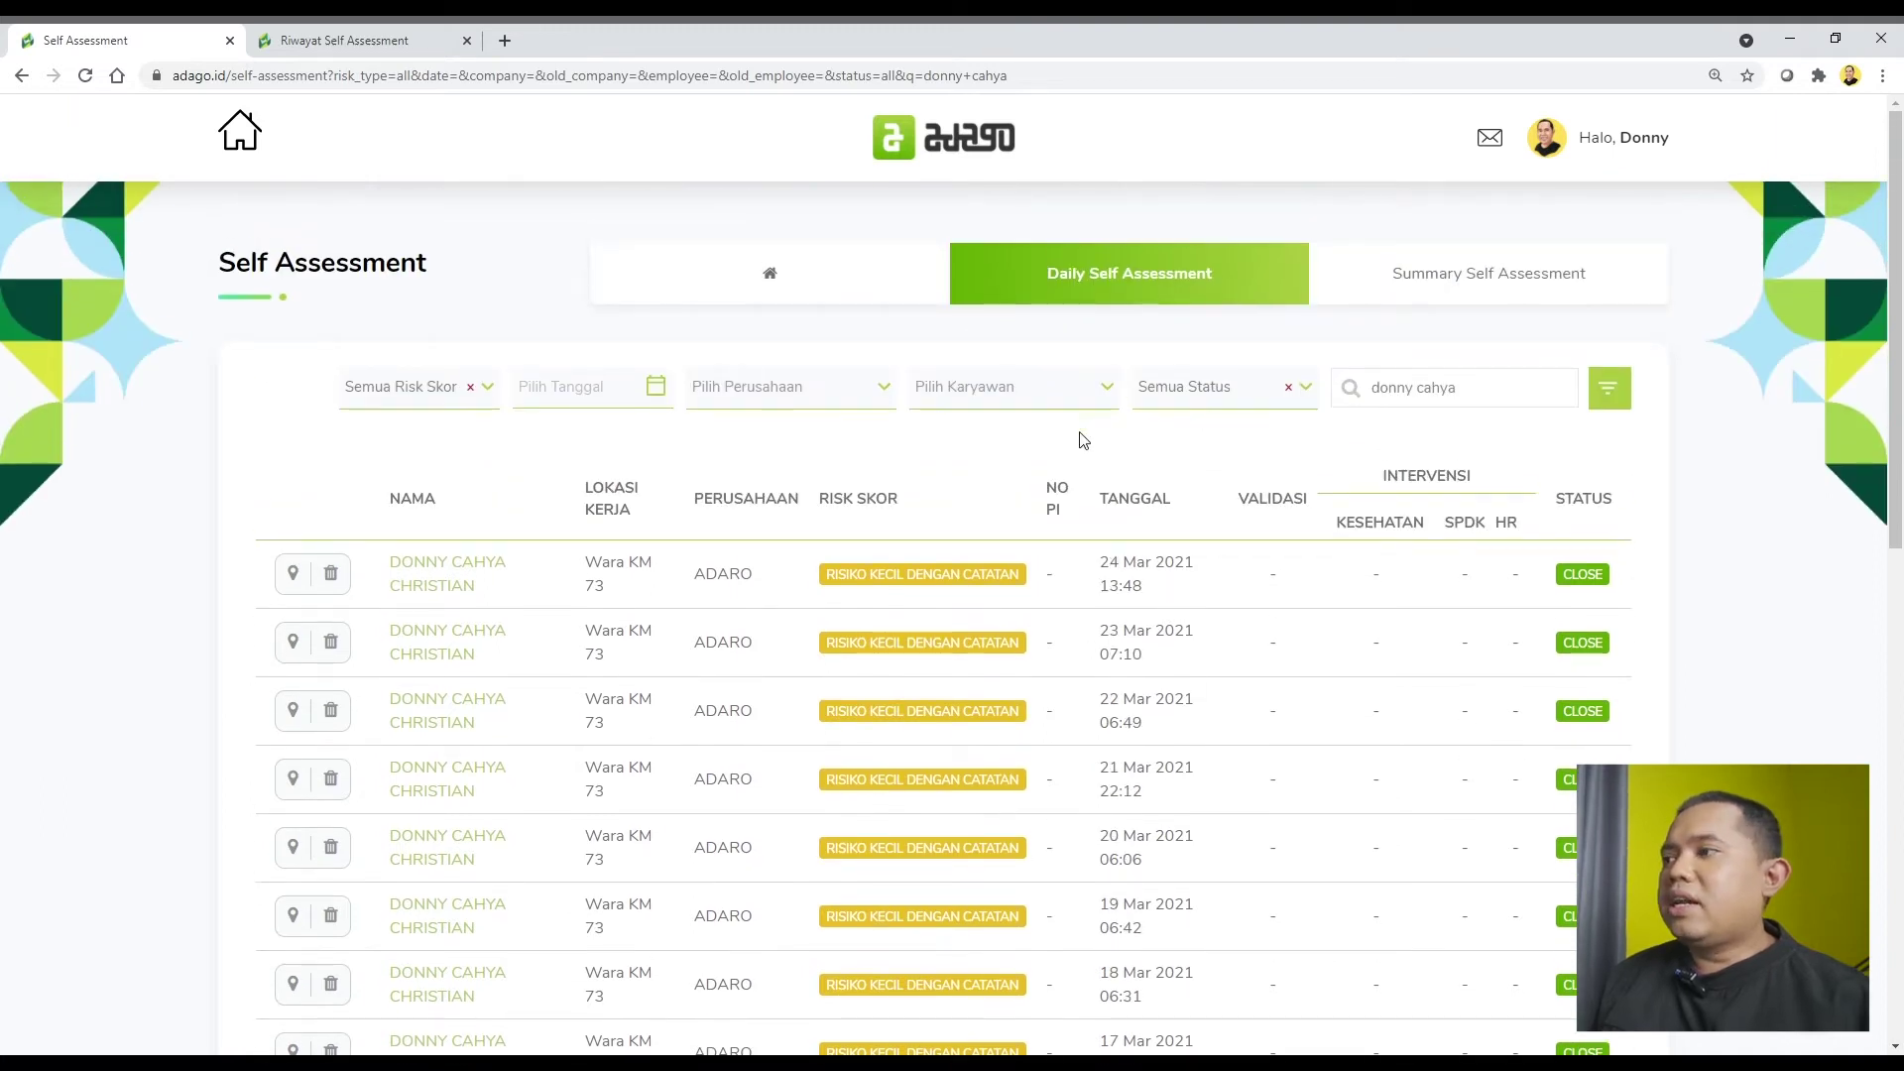
click(1234, 397)
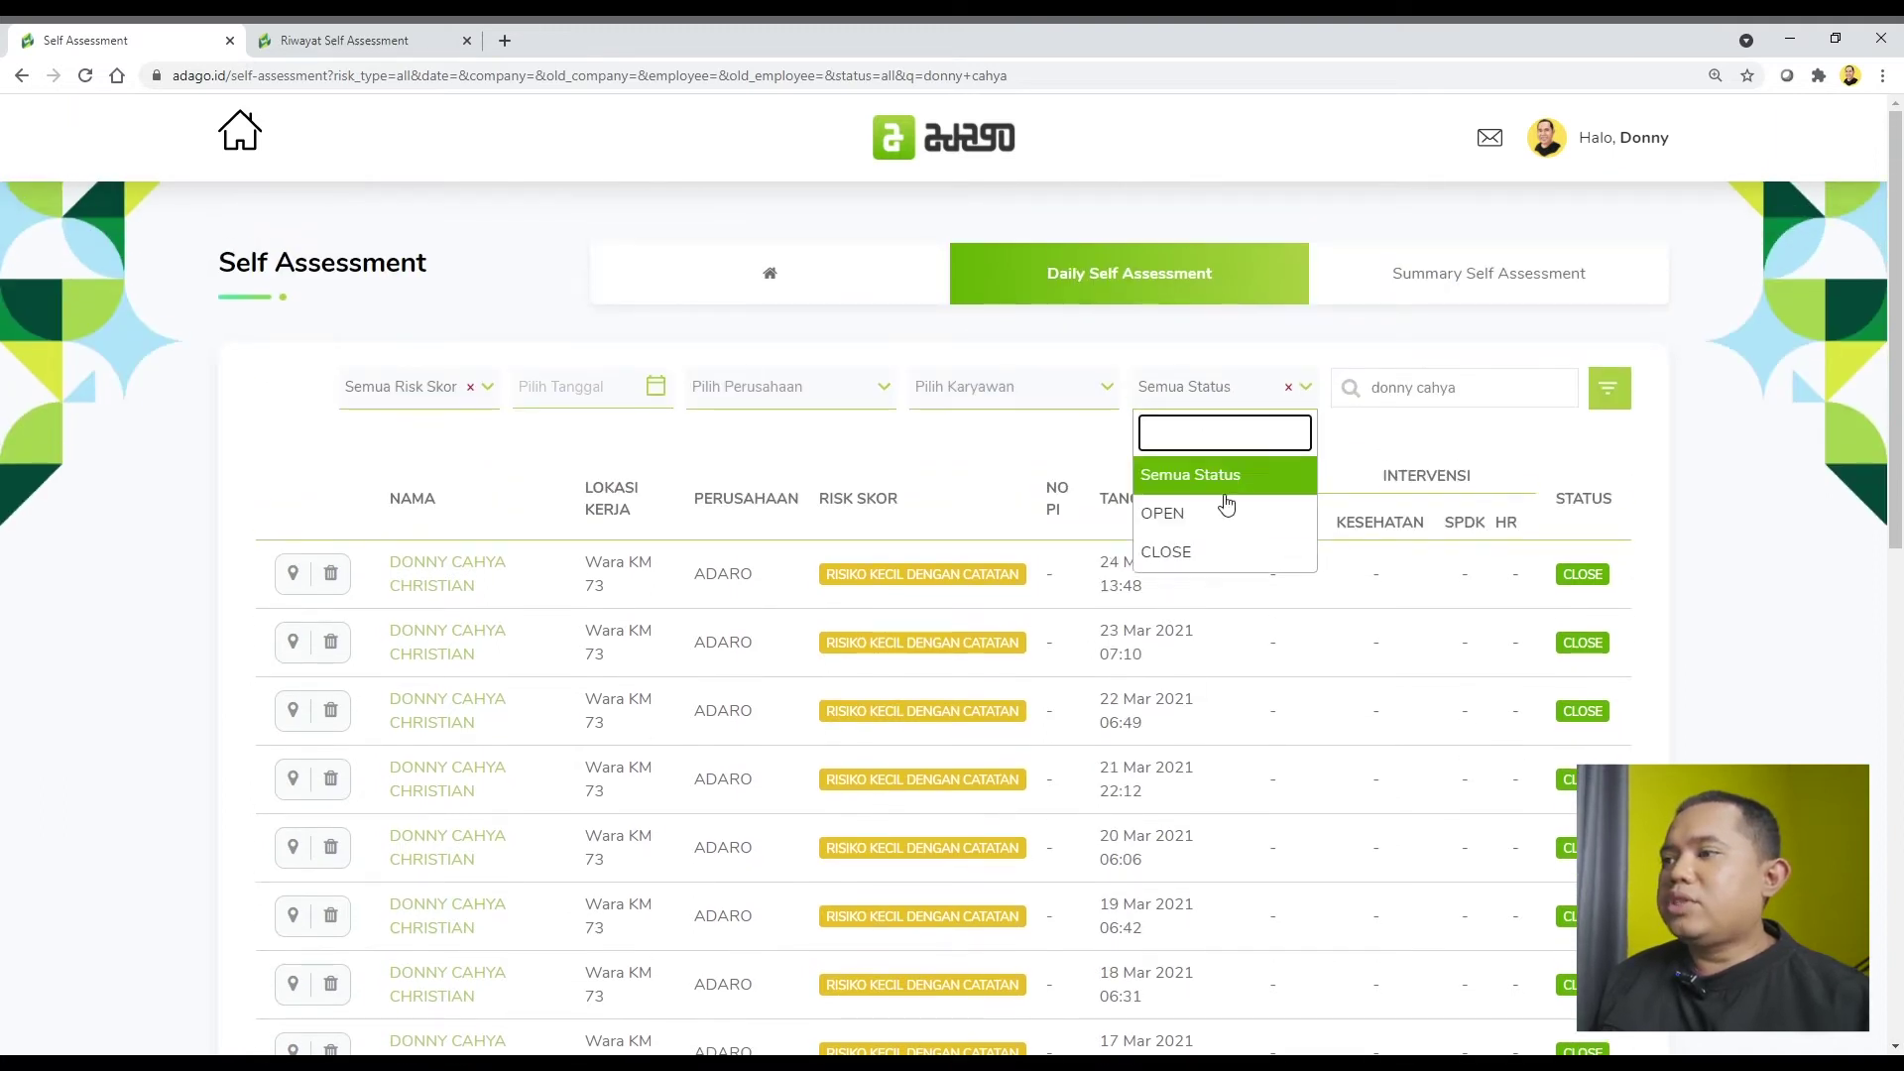
click(430, 394)
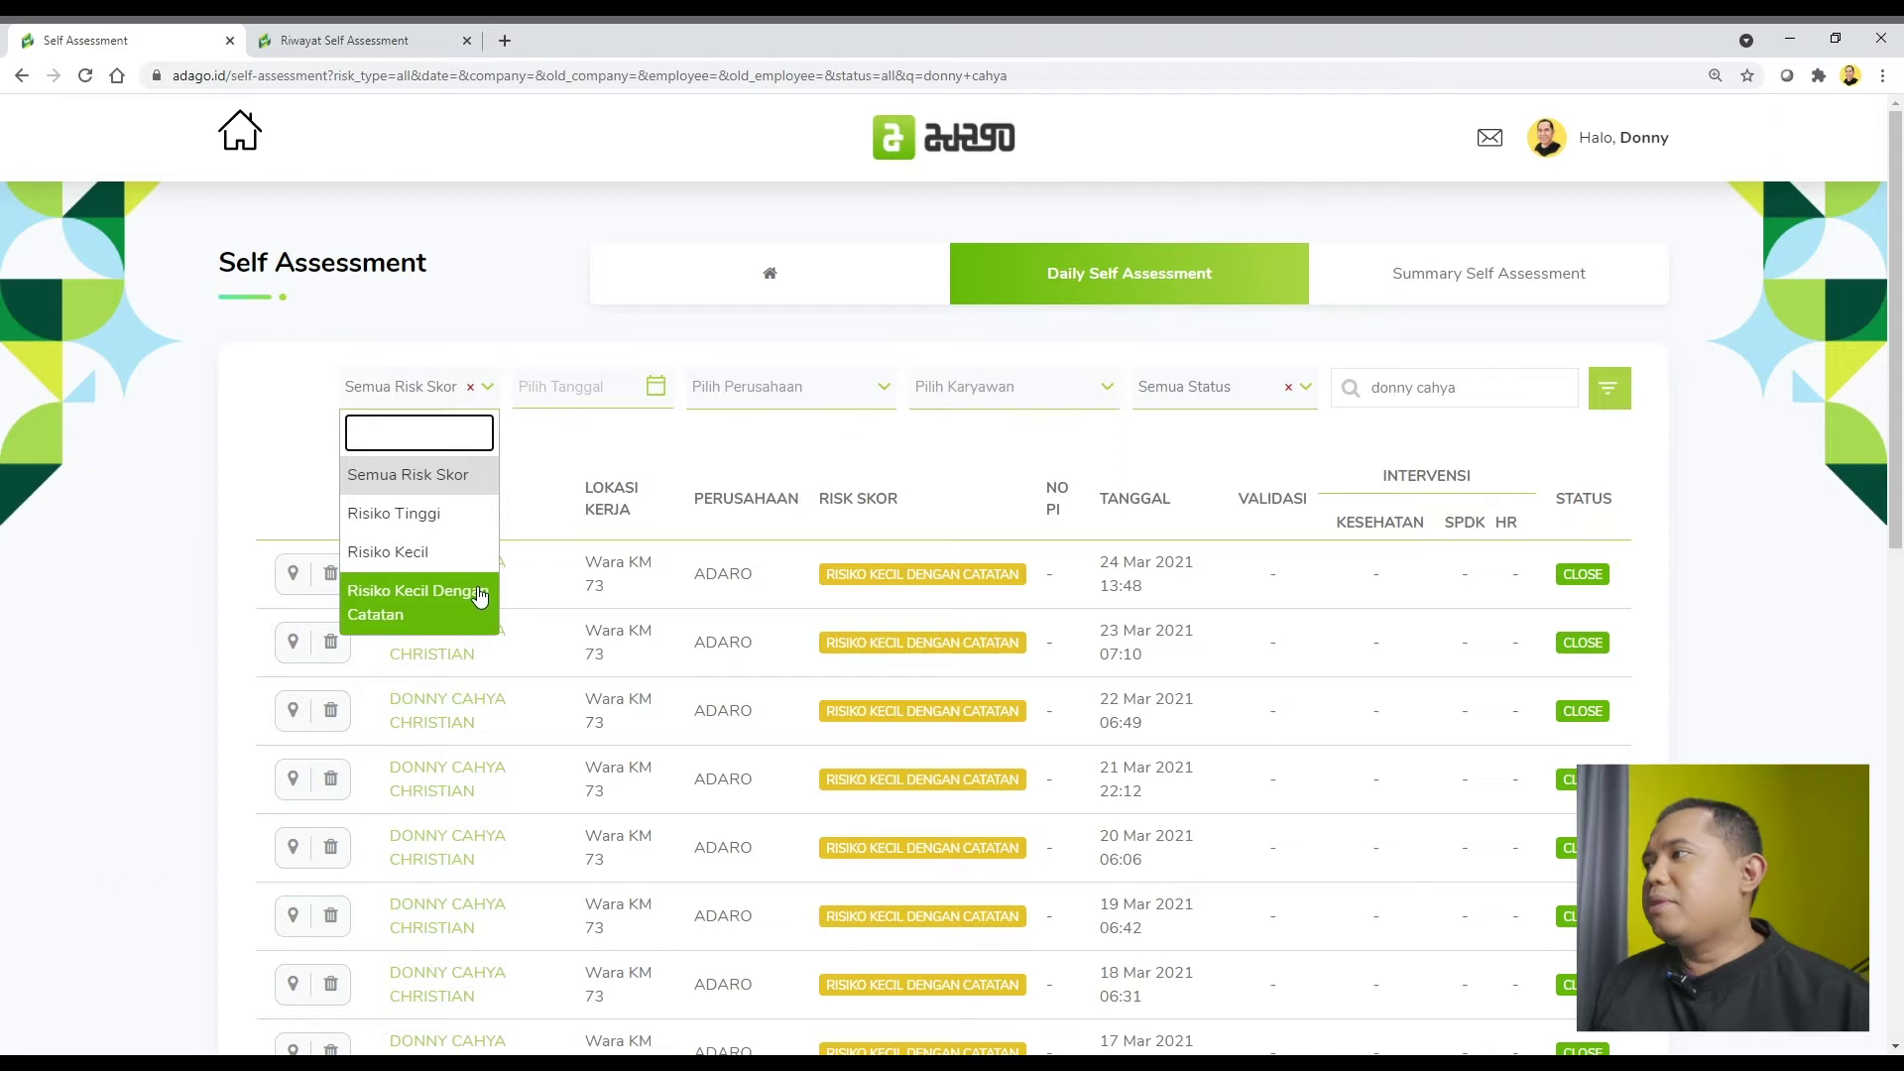
click(460, 396)
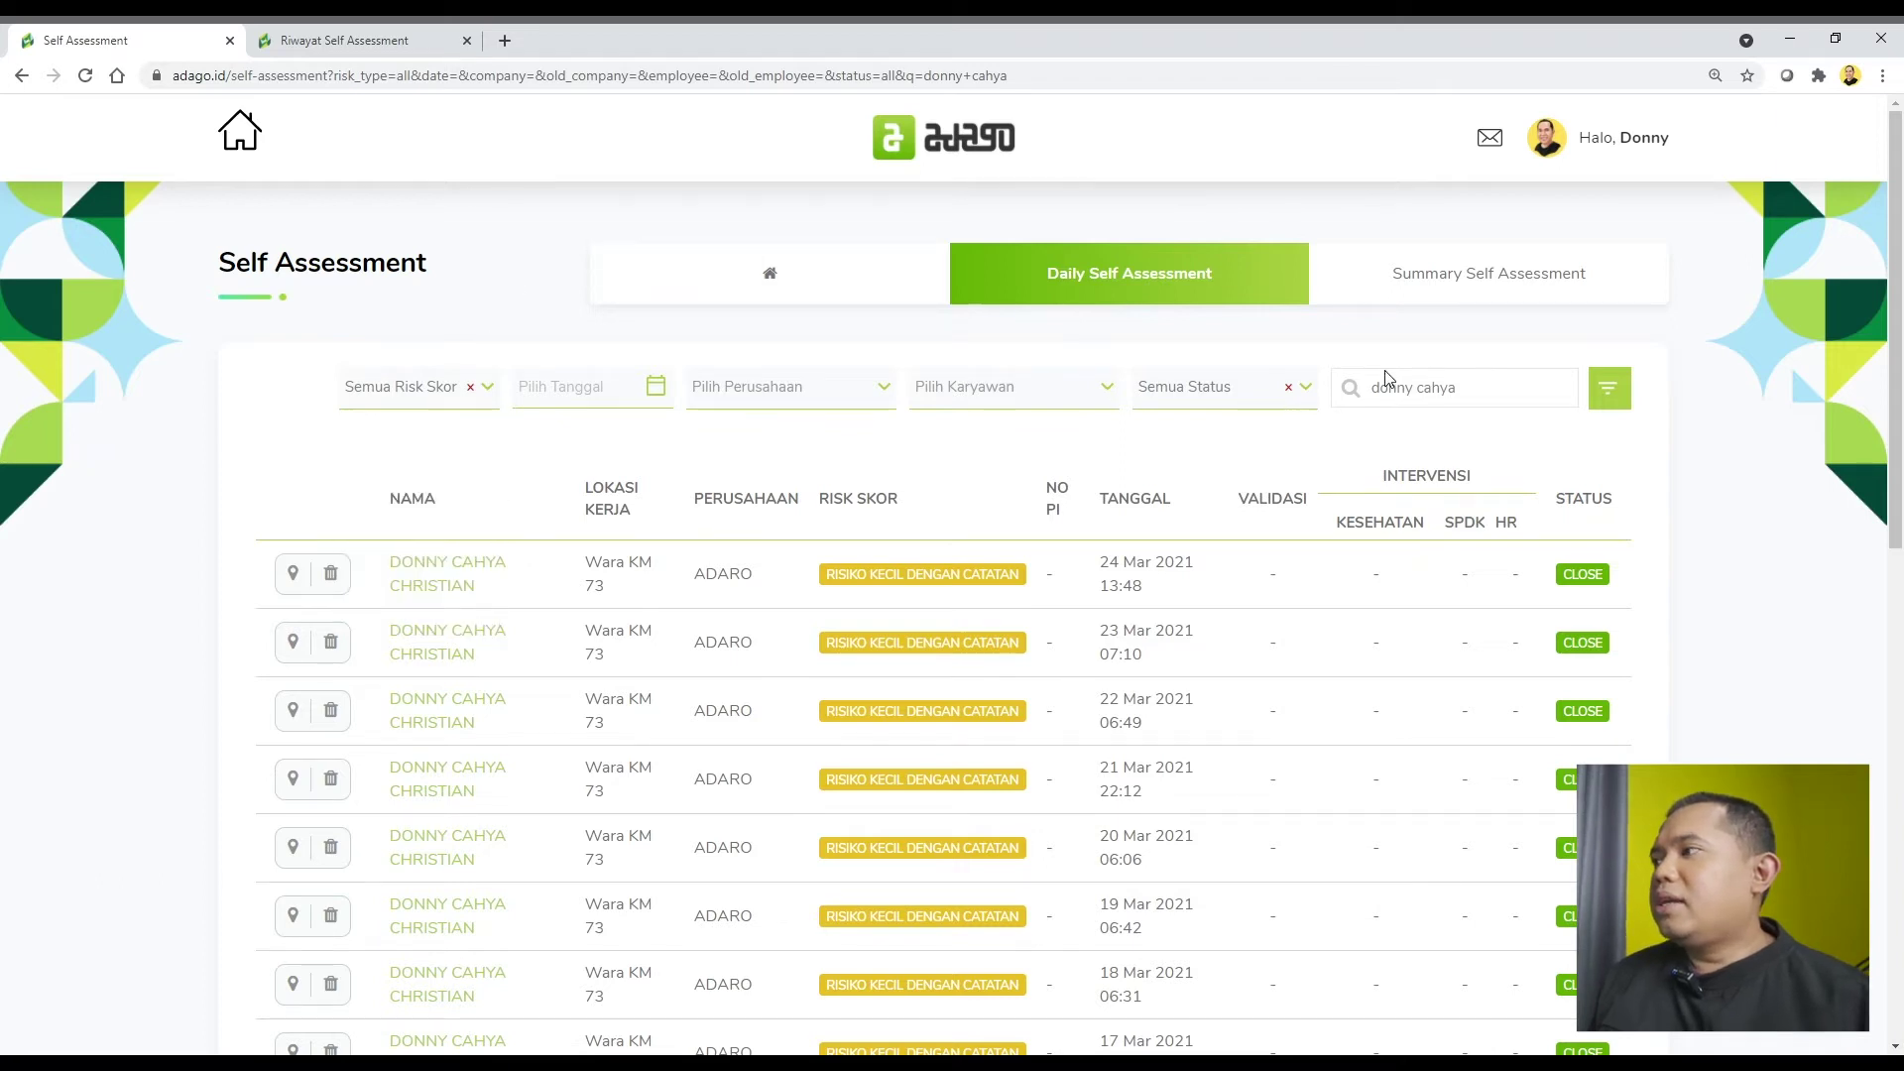
click(1469, 296)
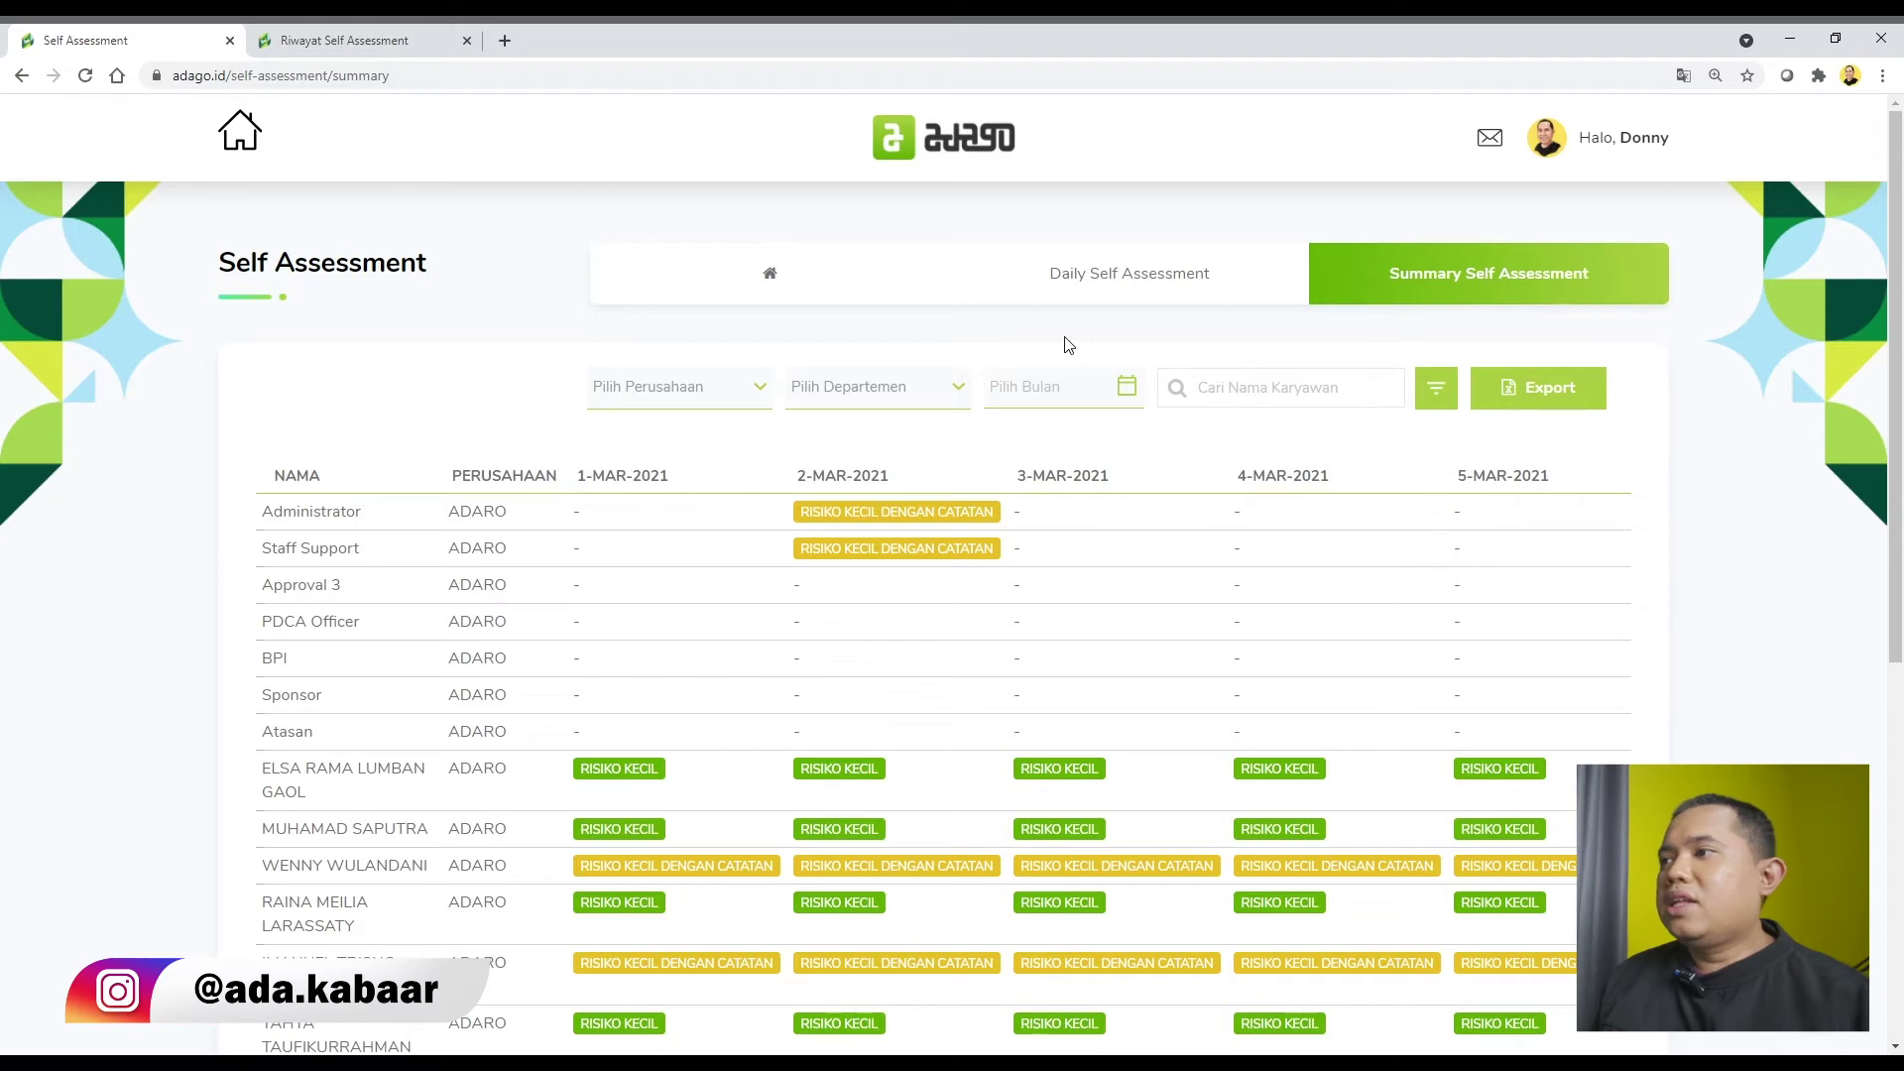
Filter the summary to the MANAGEMENT SYSTEM department for Mar 2021.
click(895, 399)
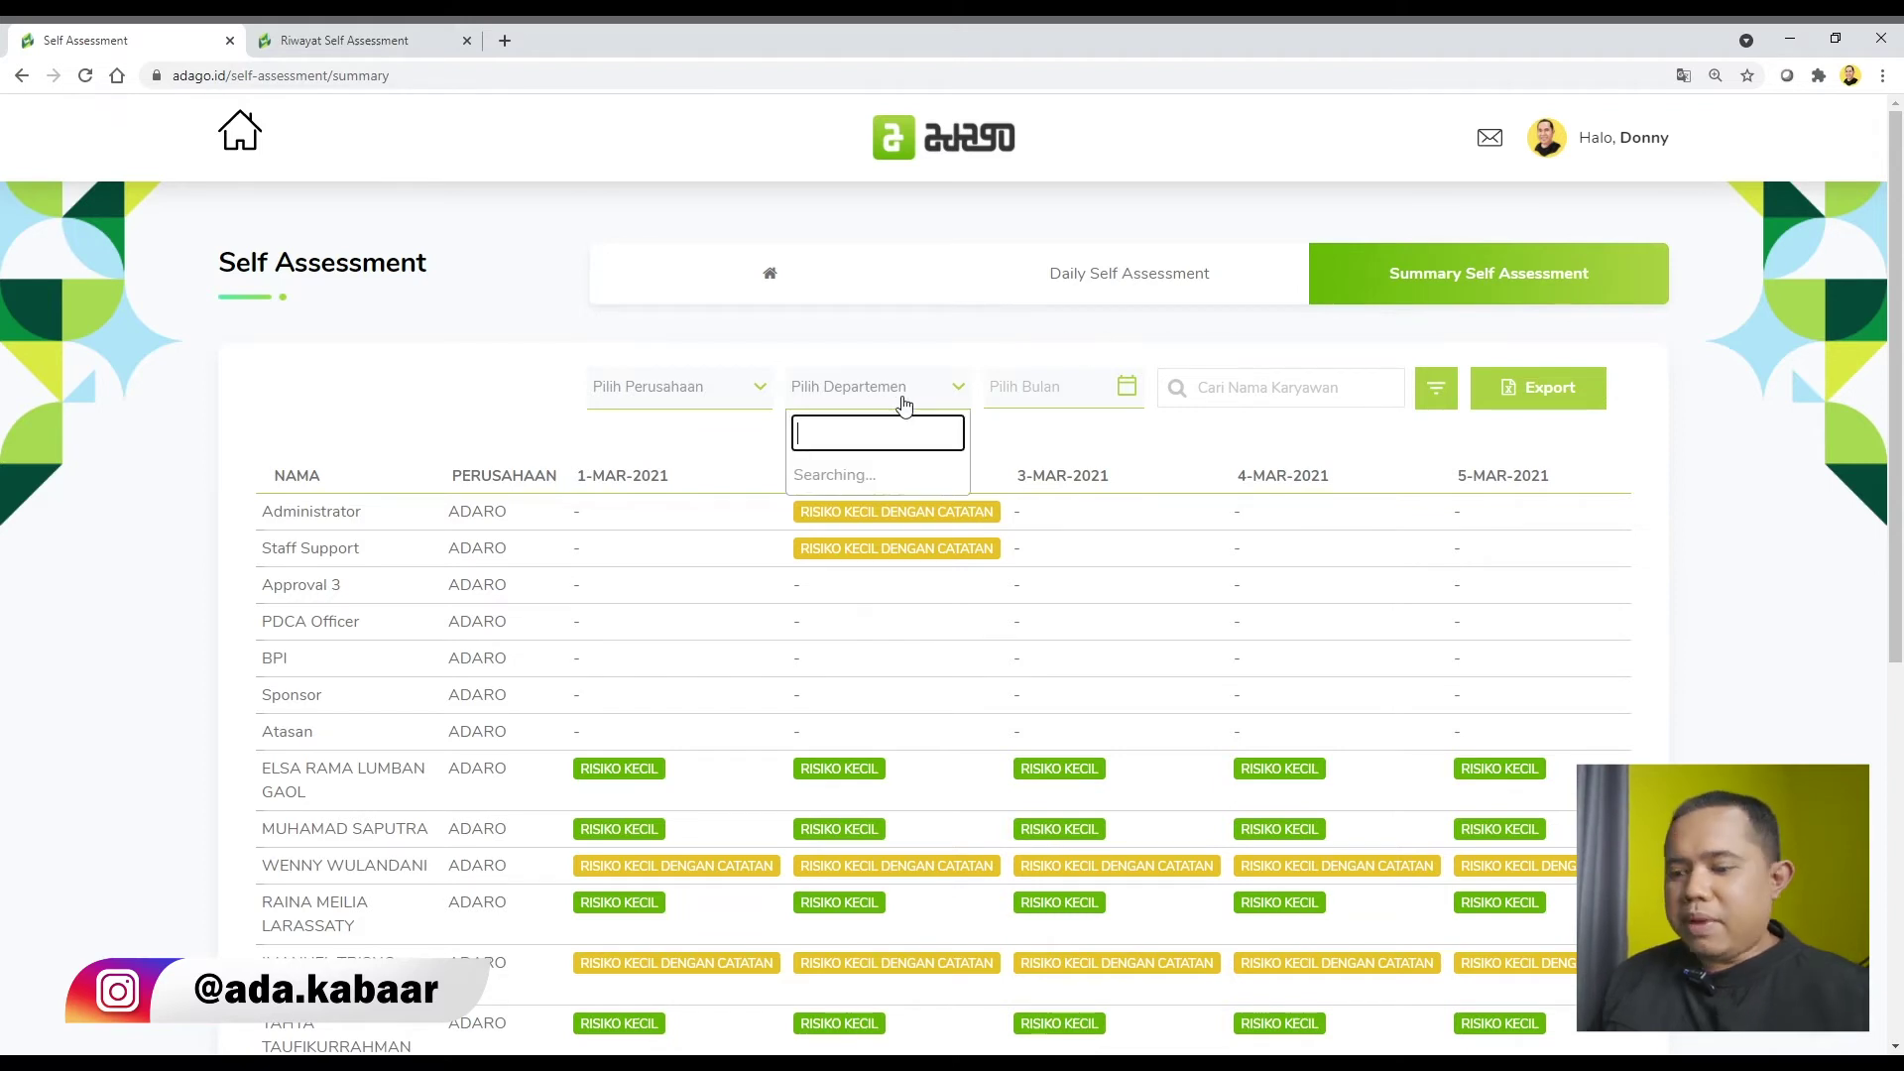
text(management)
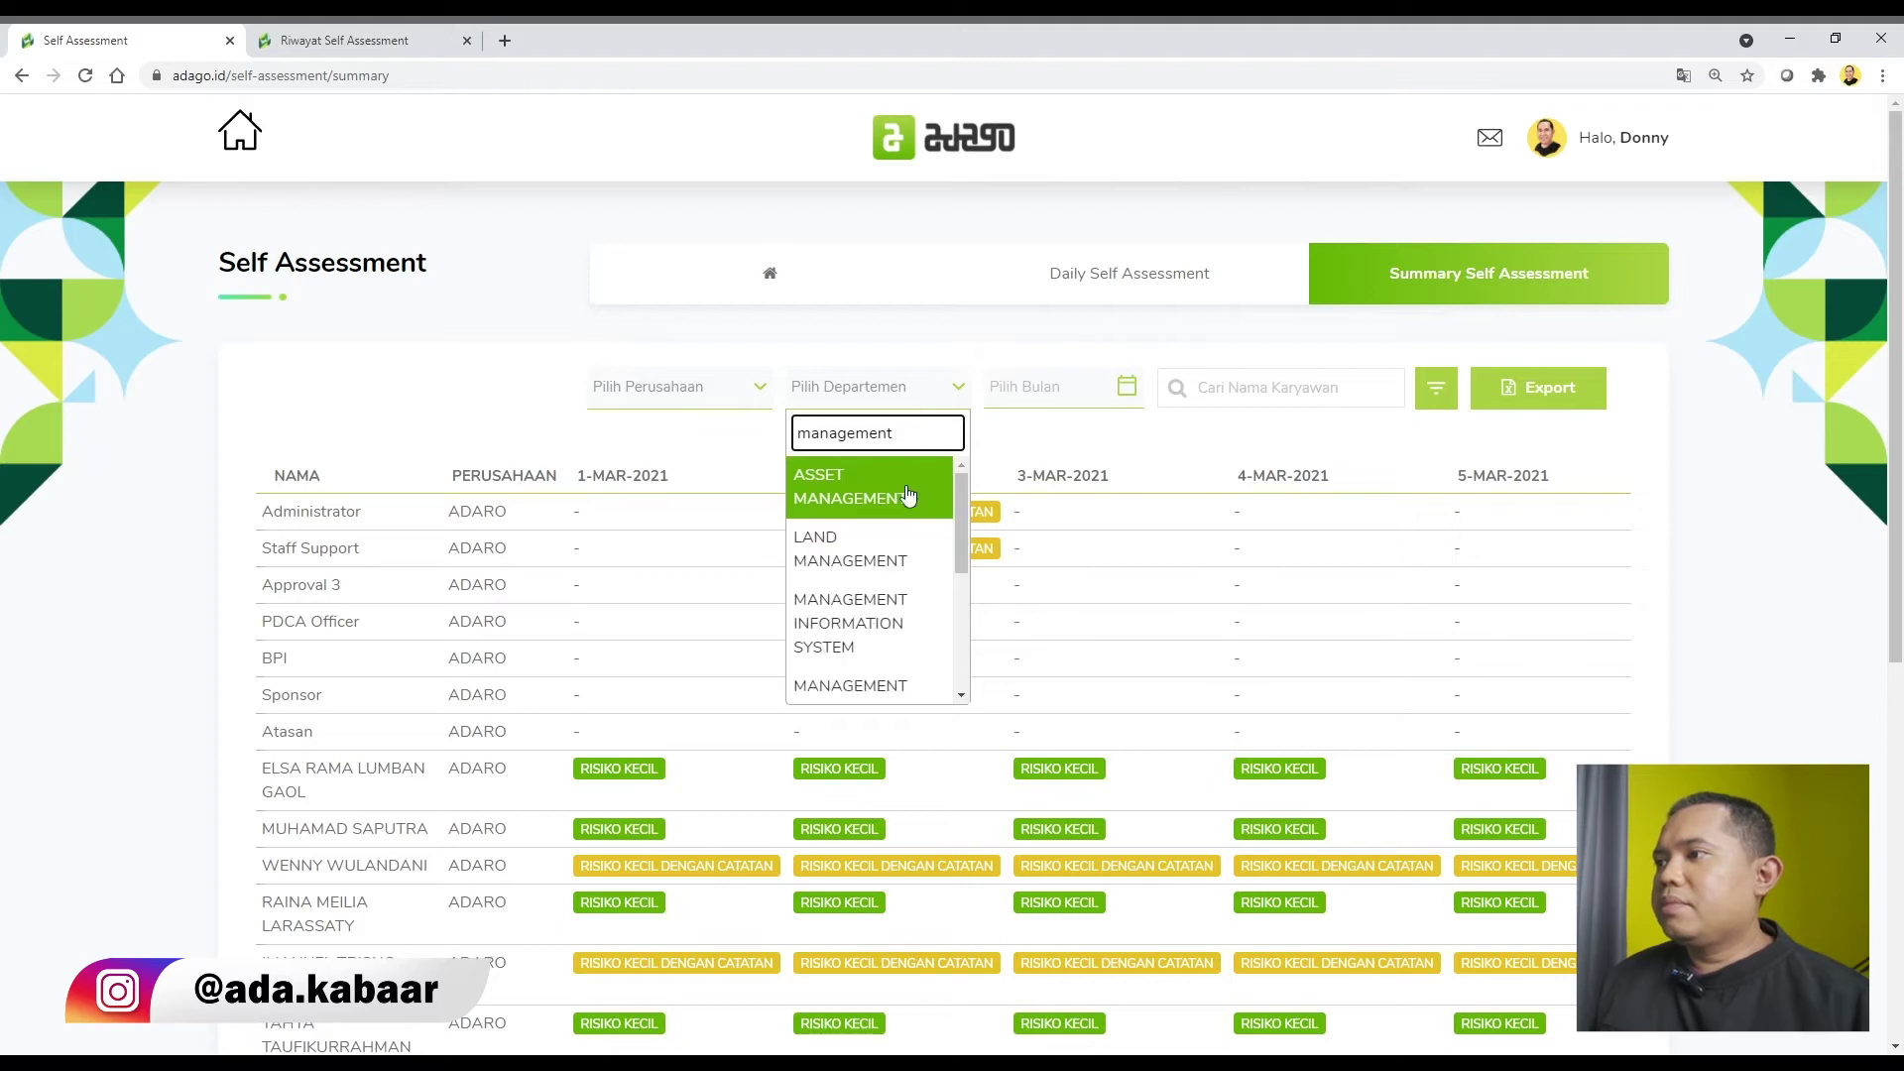
scroll(909, 545, down, 2)
click(918, 506)
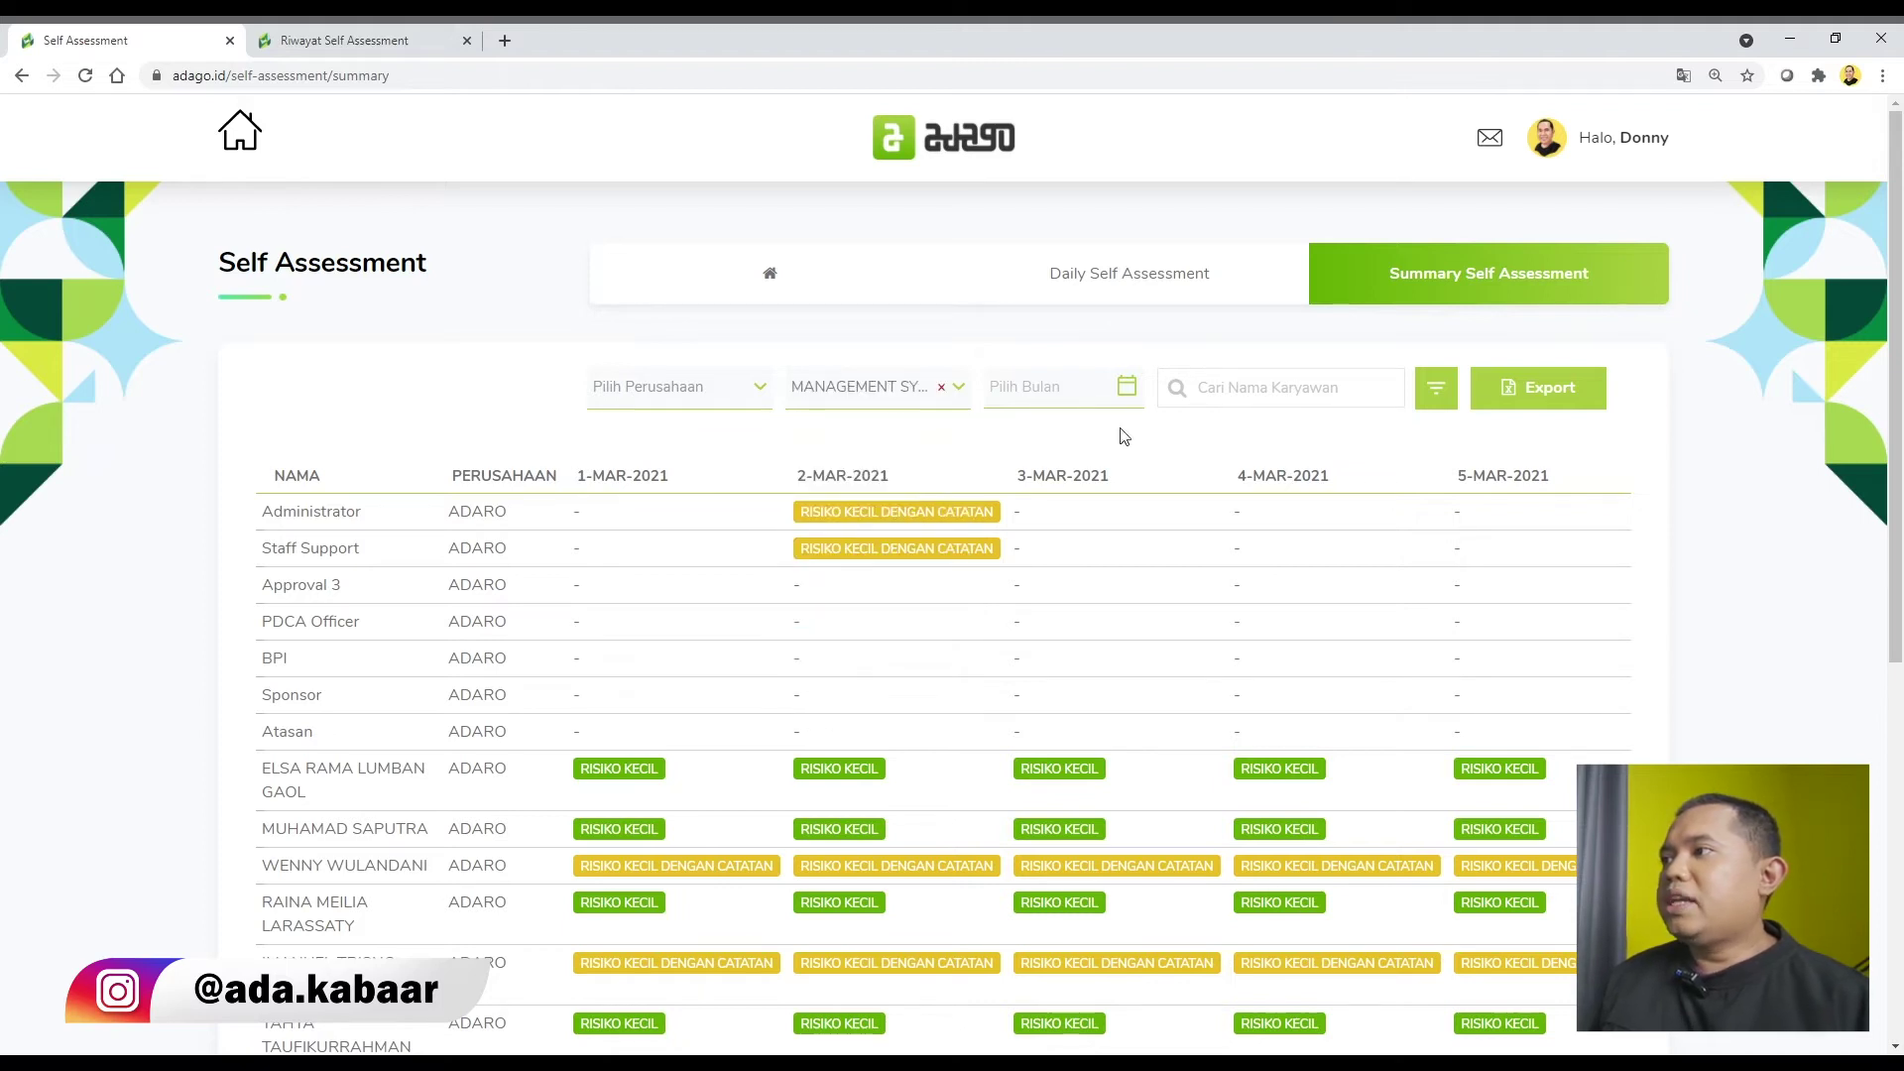
click(1128, 391)
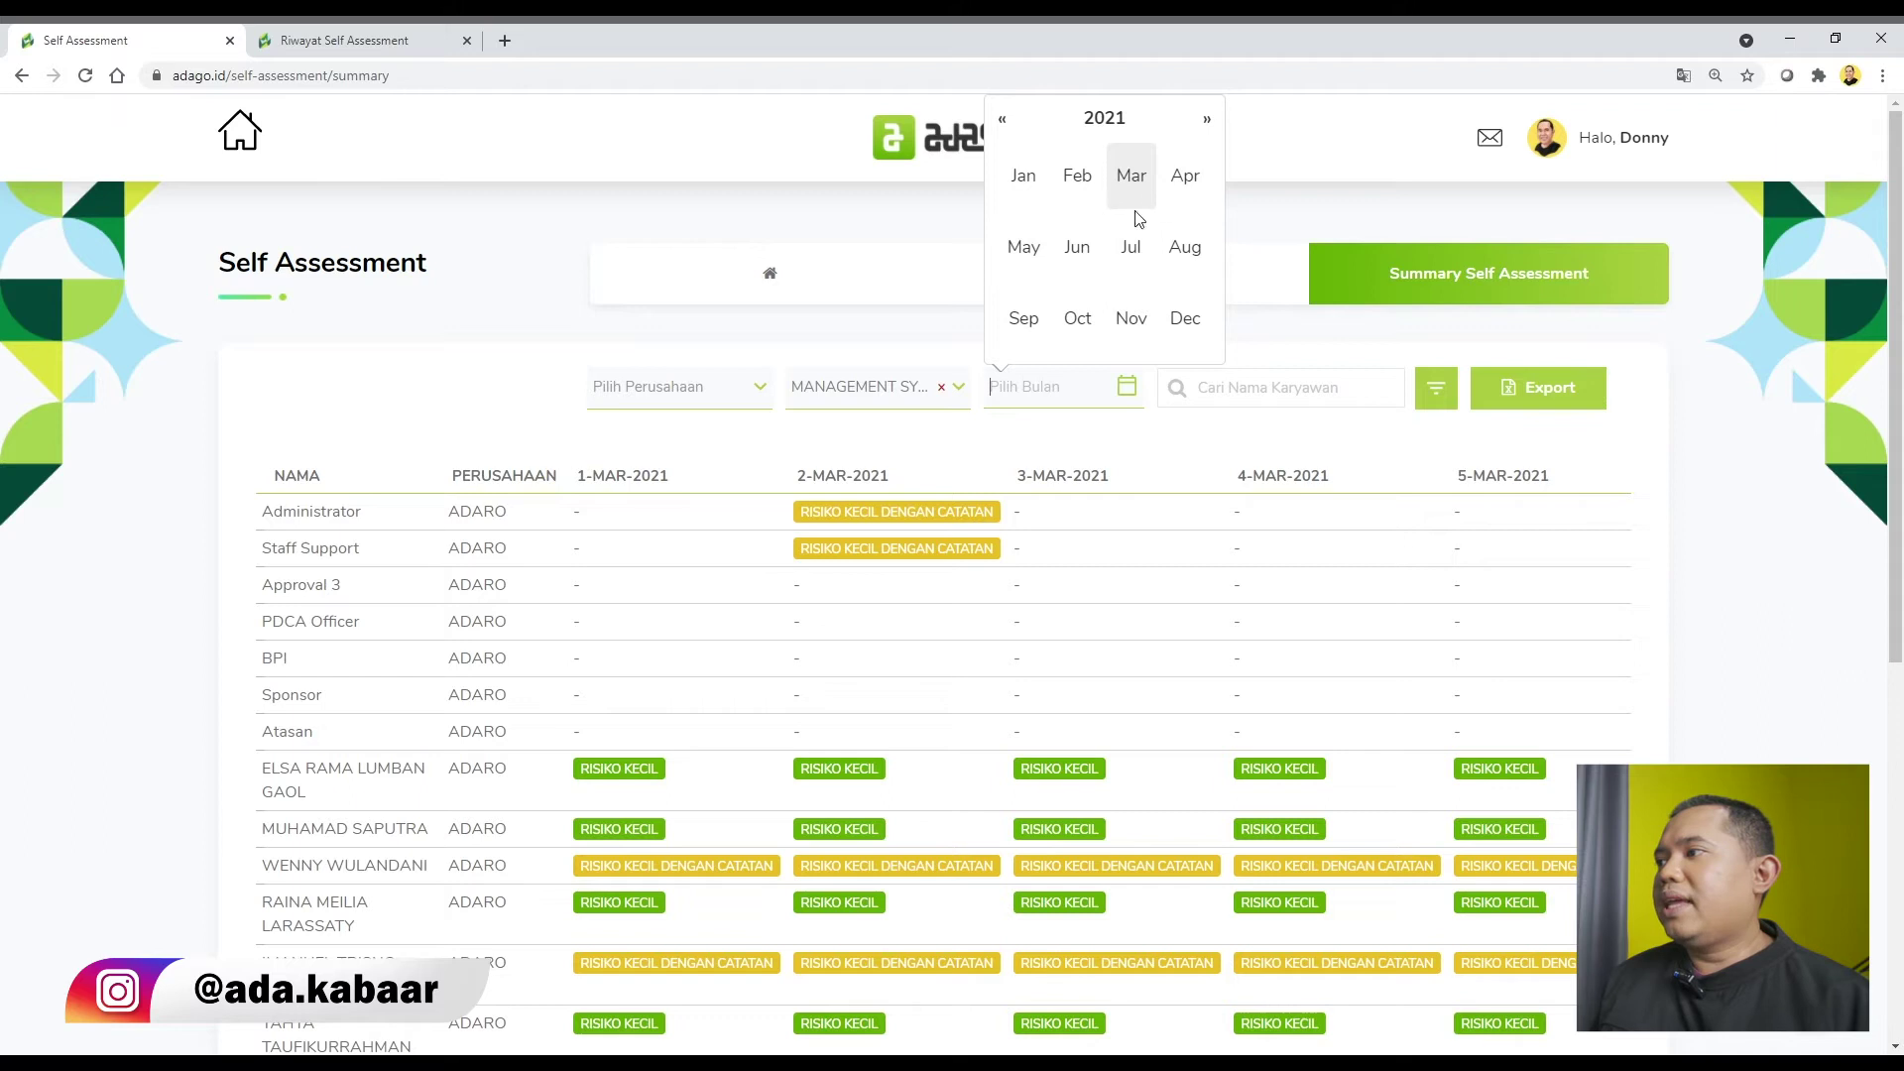
click(1141, 185)
click(1455, 400)
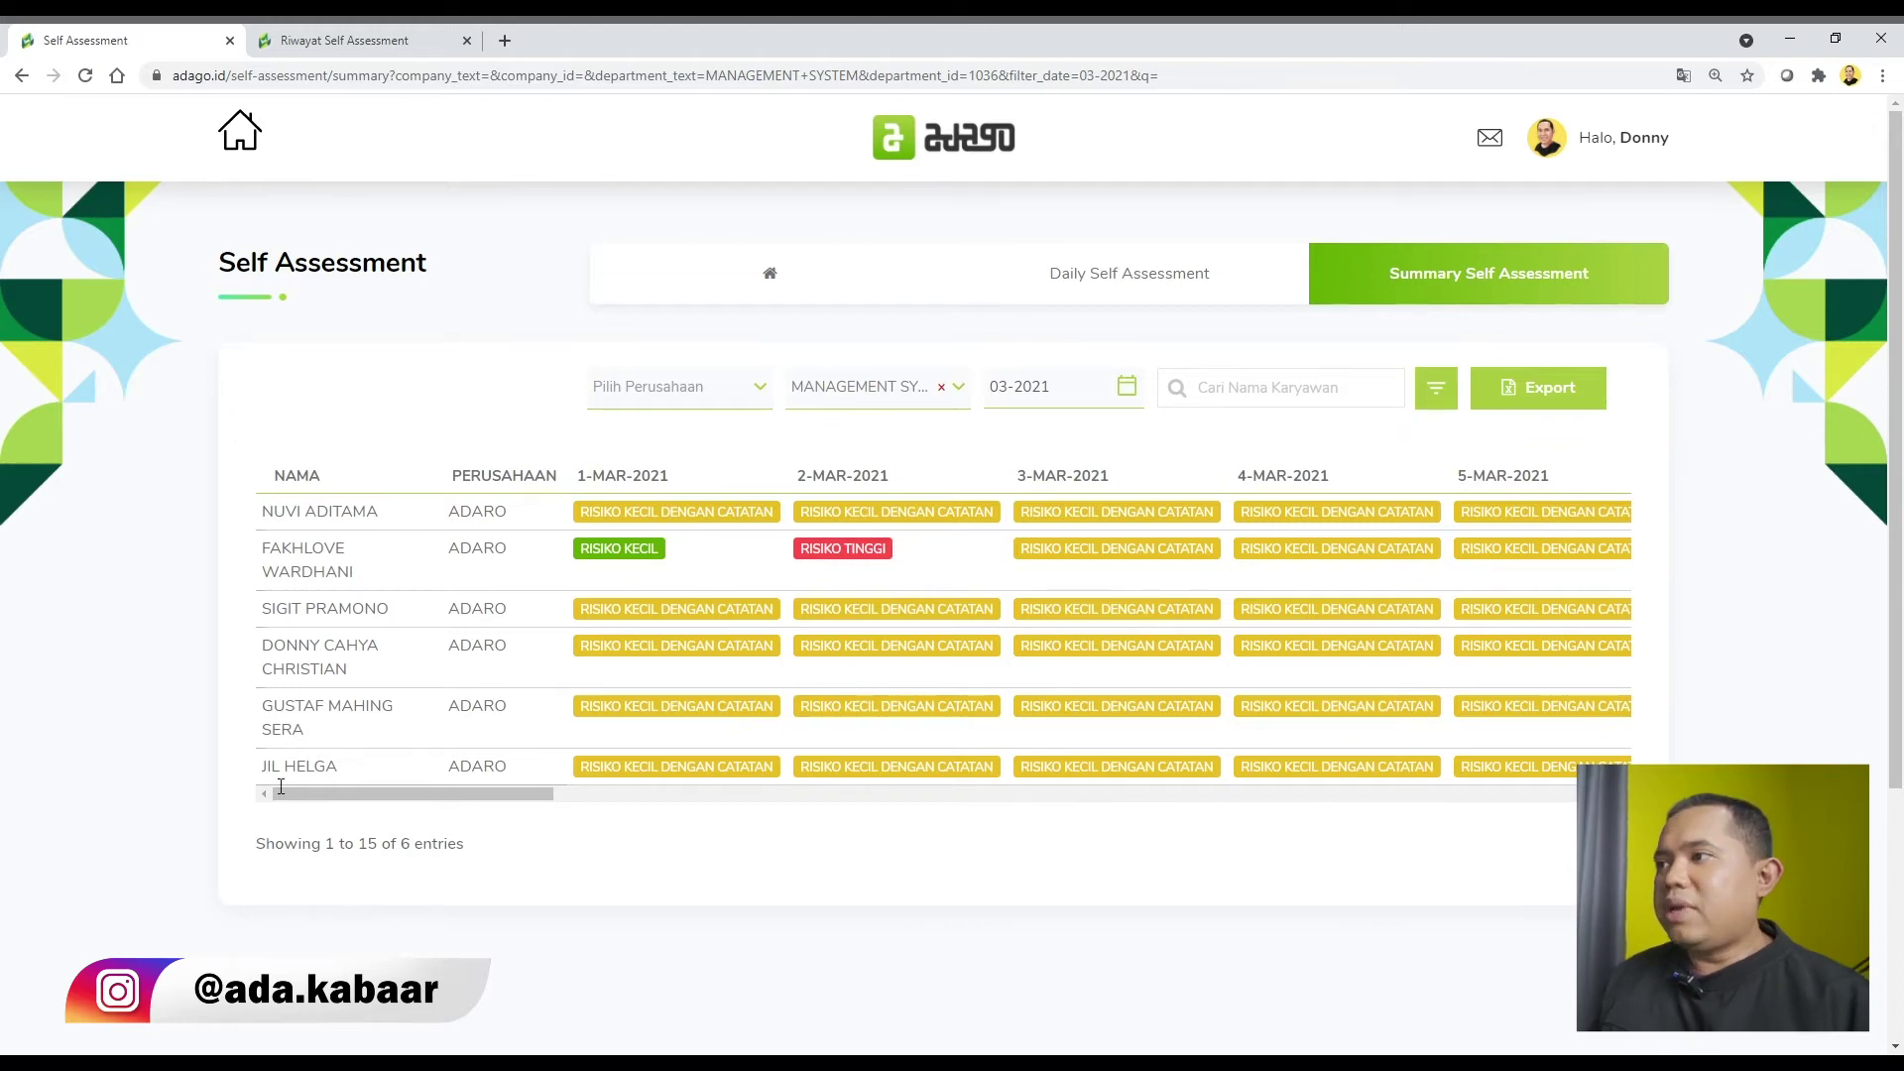
Scroll the summary table sideways to review averages, then start the export.
drag(527, 794, 1563, 591)
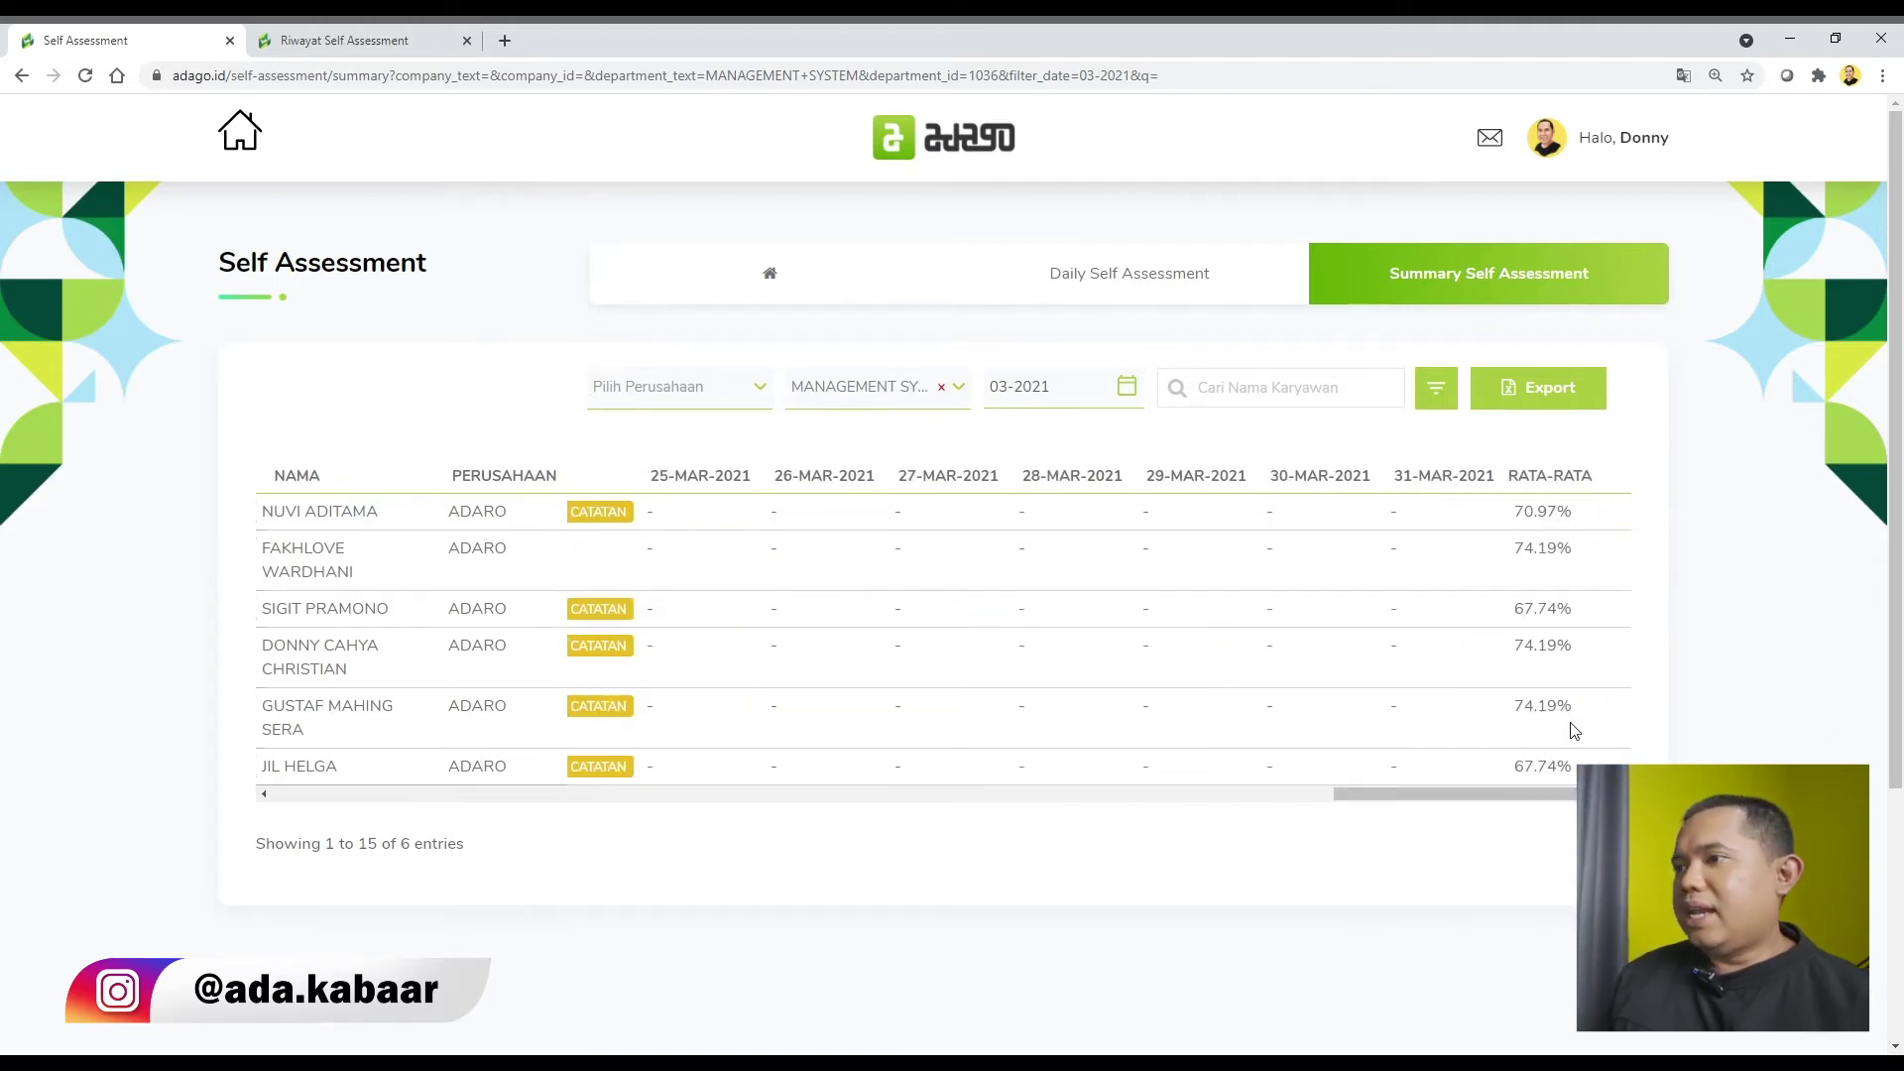
mouse_move(1560, 817)
mouse_down()
mouse_move(586, 803)
mouse_move(1012, 842)
mouse_move(1564, 850)
mouse_up()
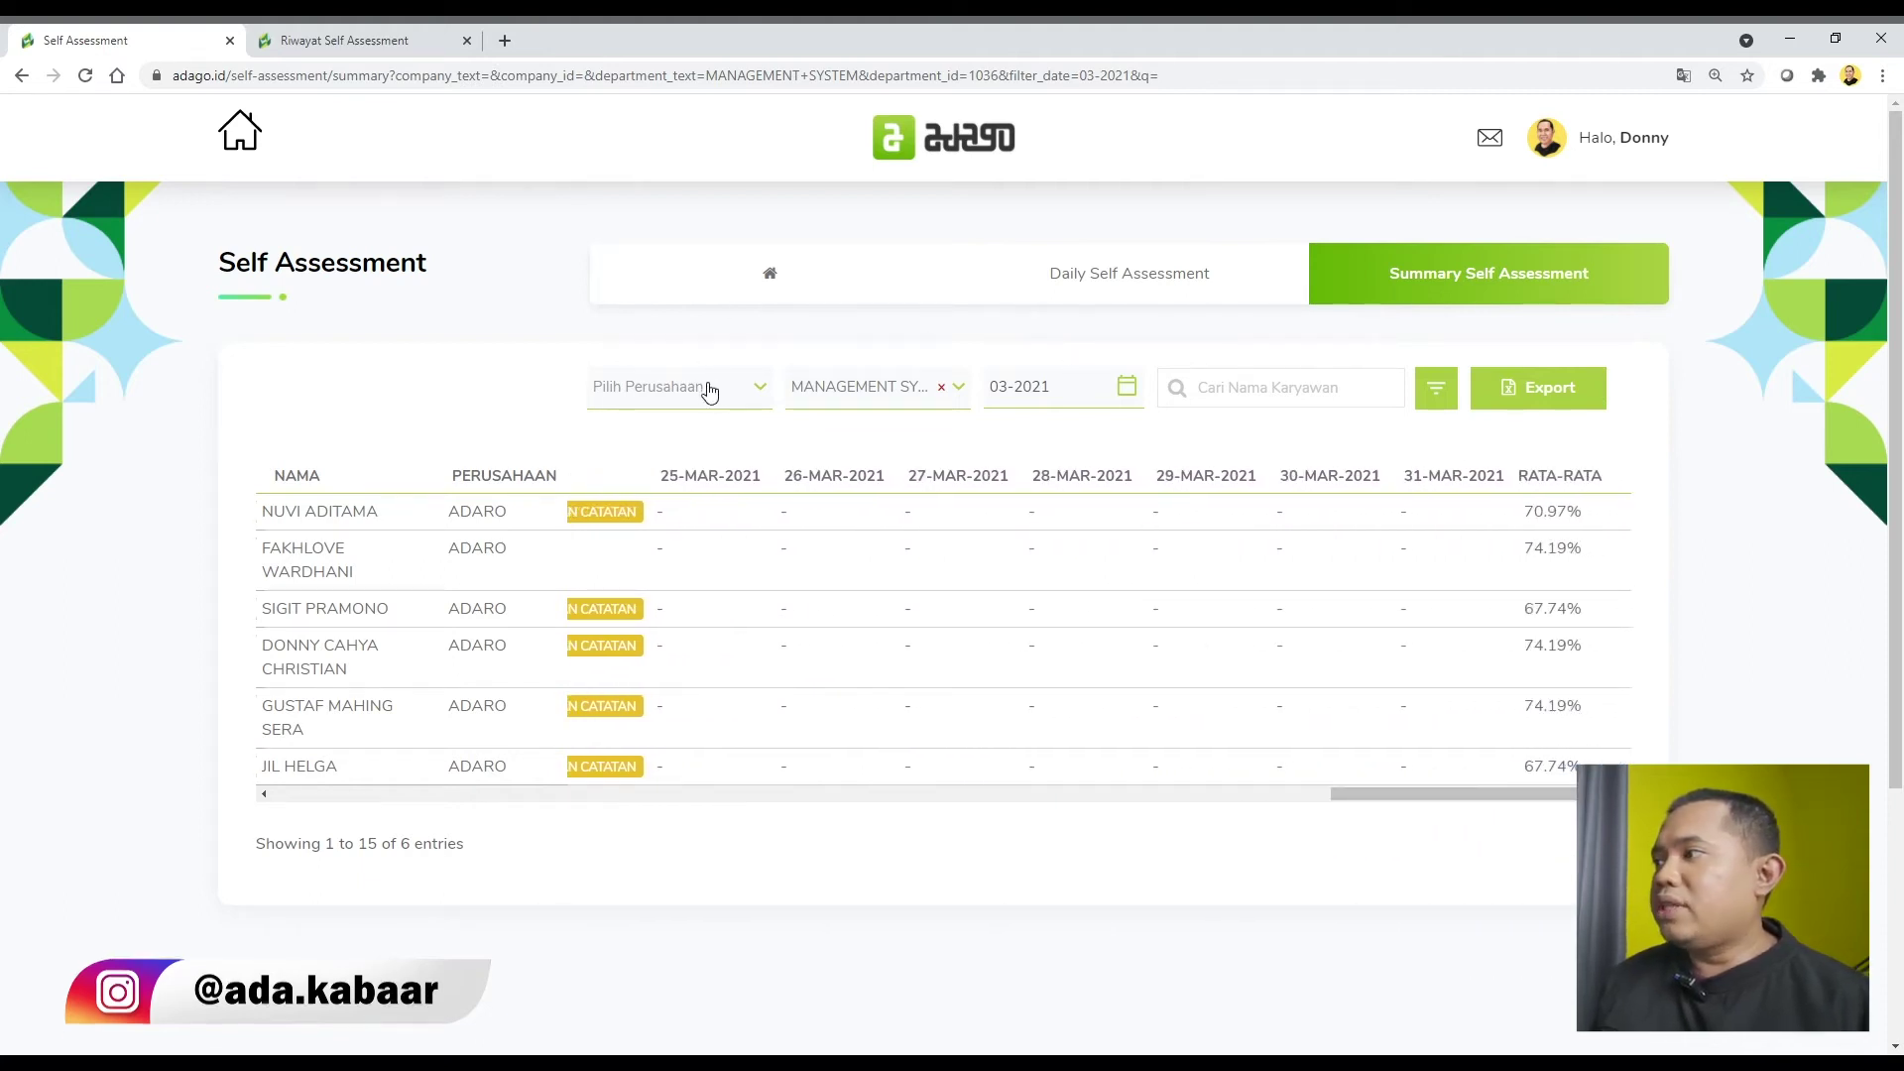
click(1577, 402)
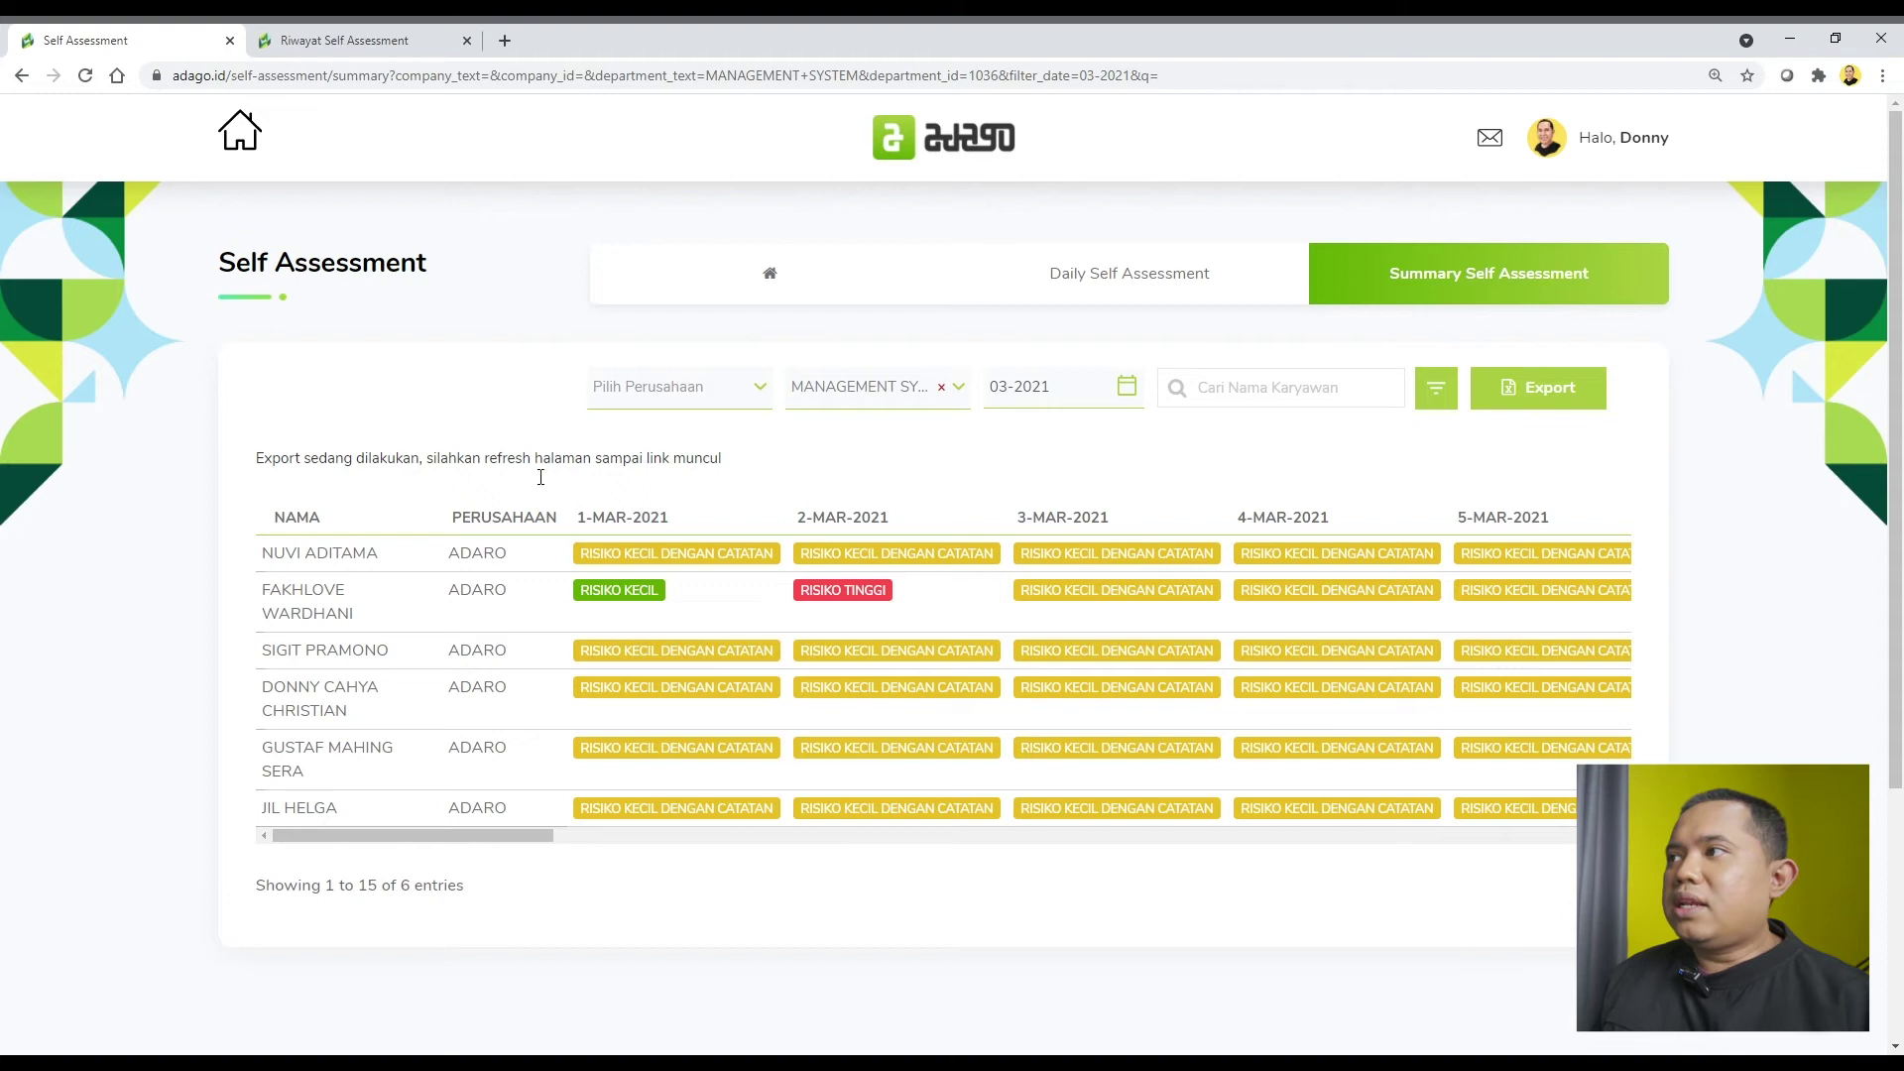
Reload the page to check for the export link, then open an open high-risk case in a new tab.
click(1207, 84)
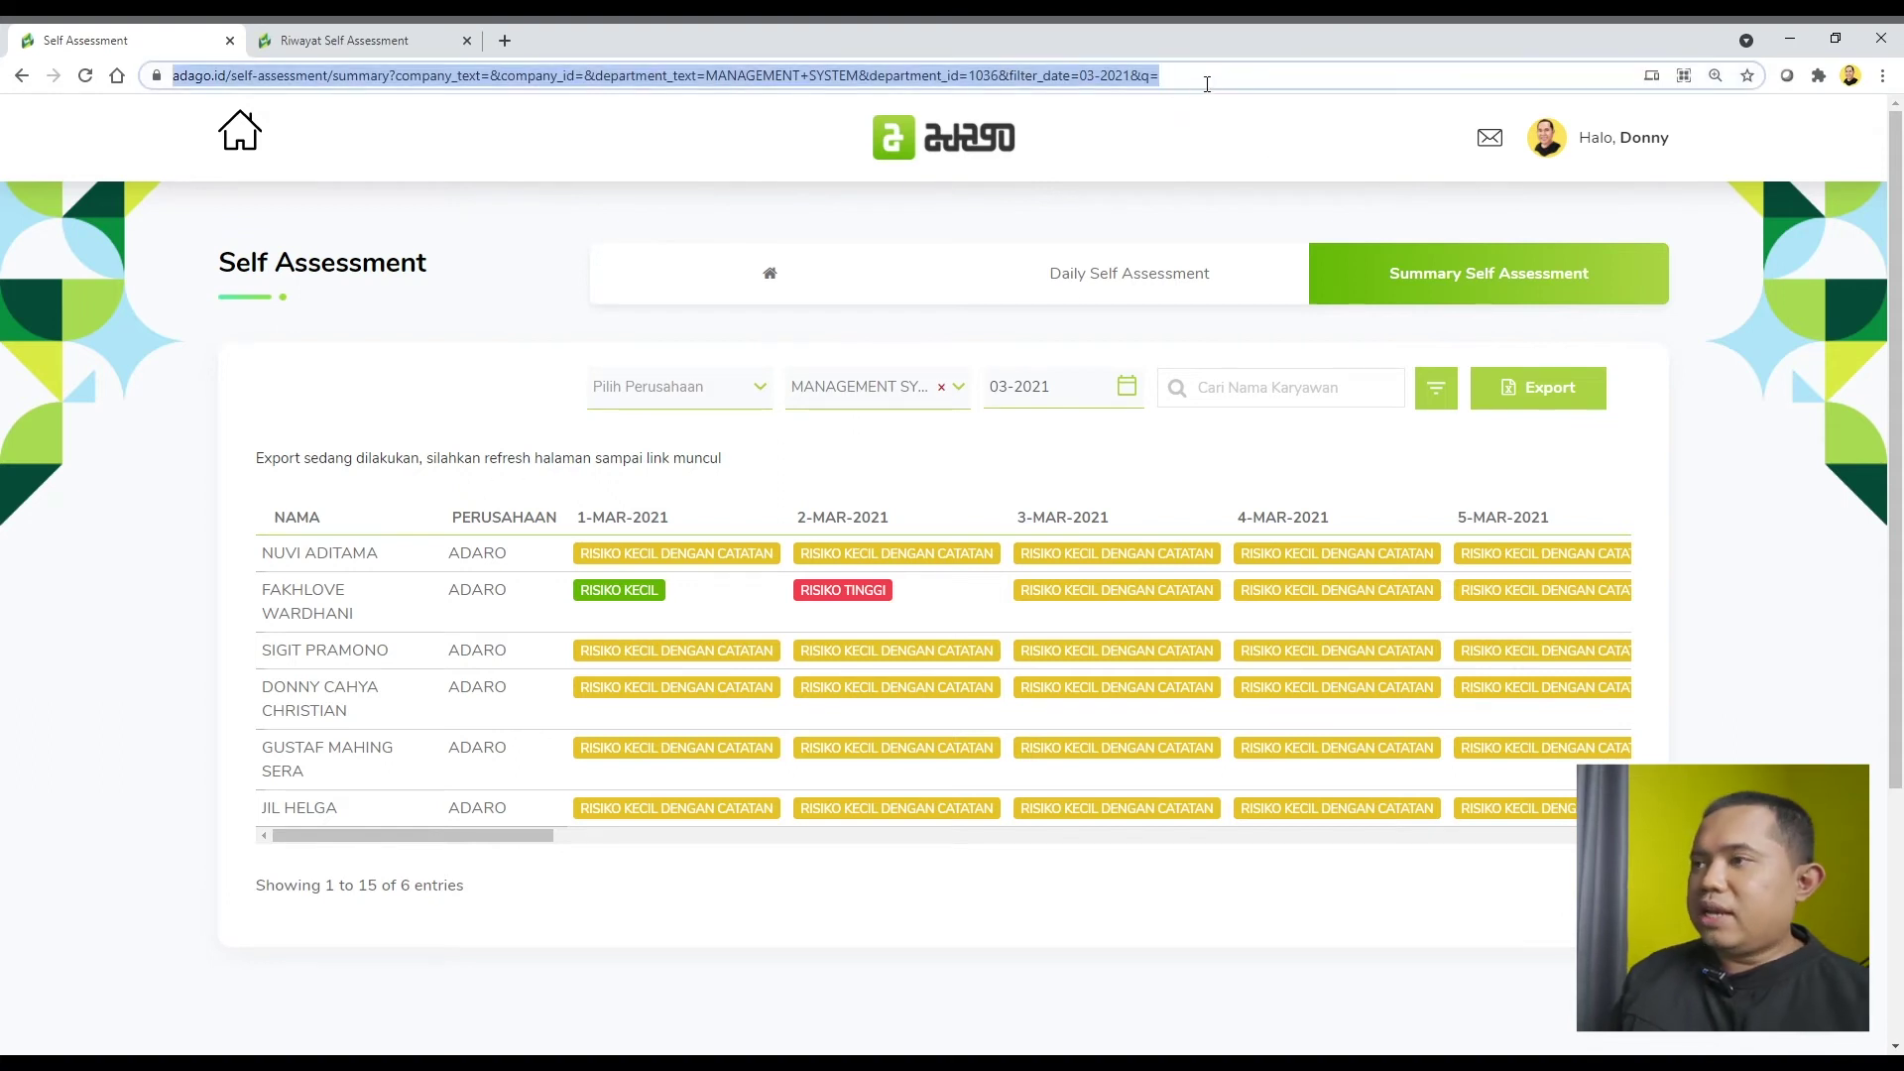
key(Return)
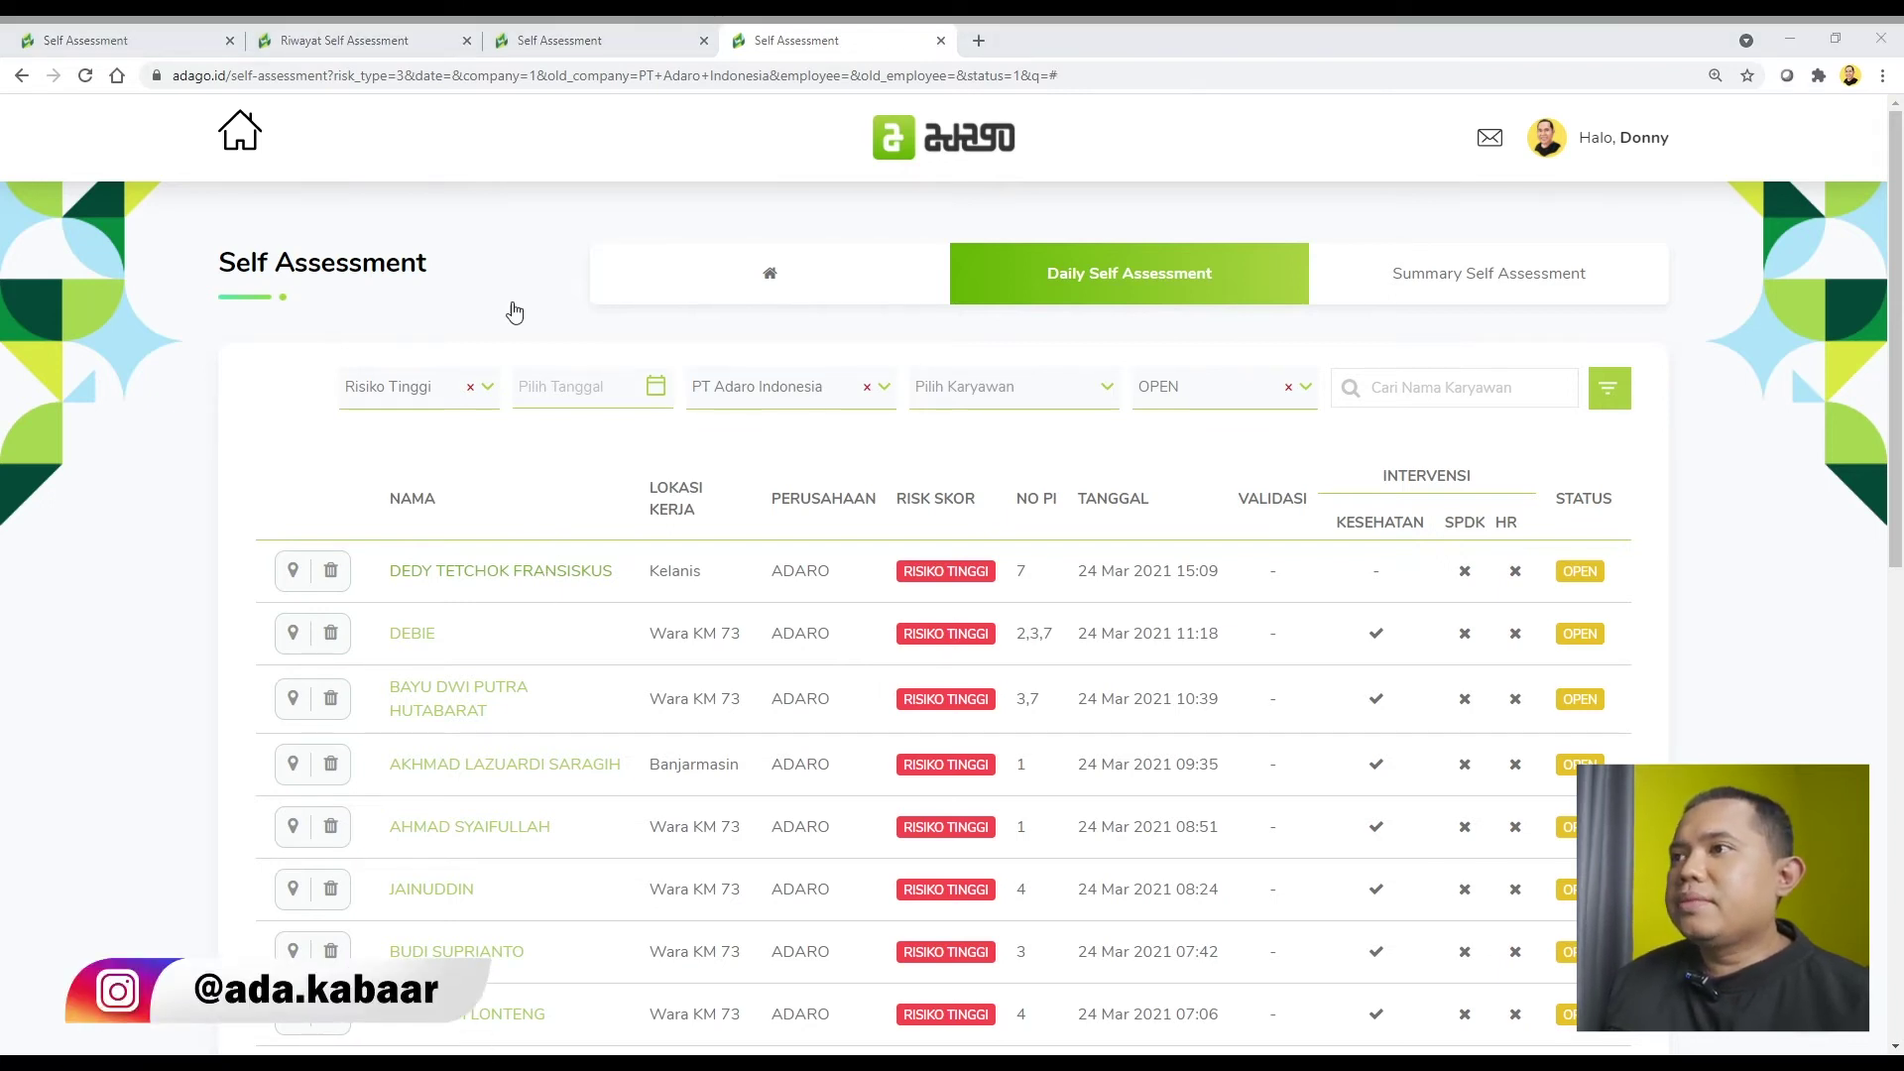
click(979, 40)
text(adago.id/self-assessment/738547/summary)
key(Return)
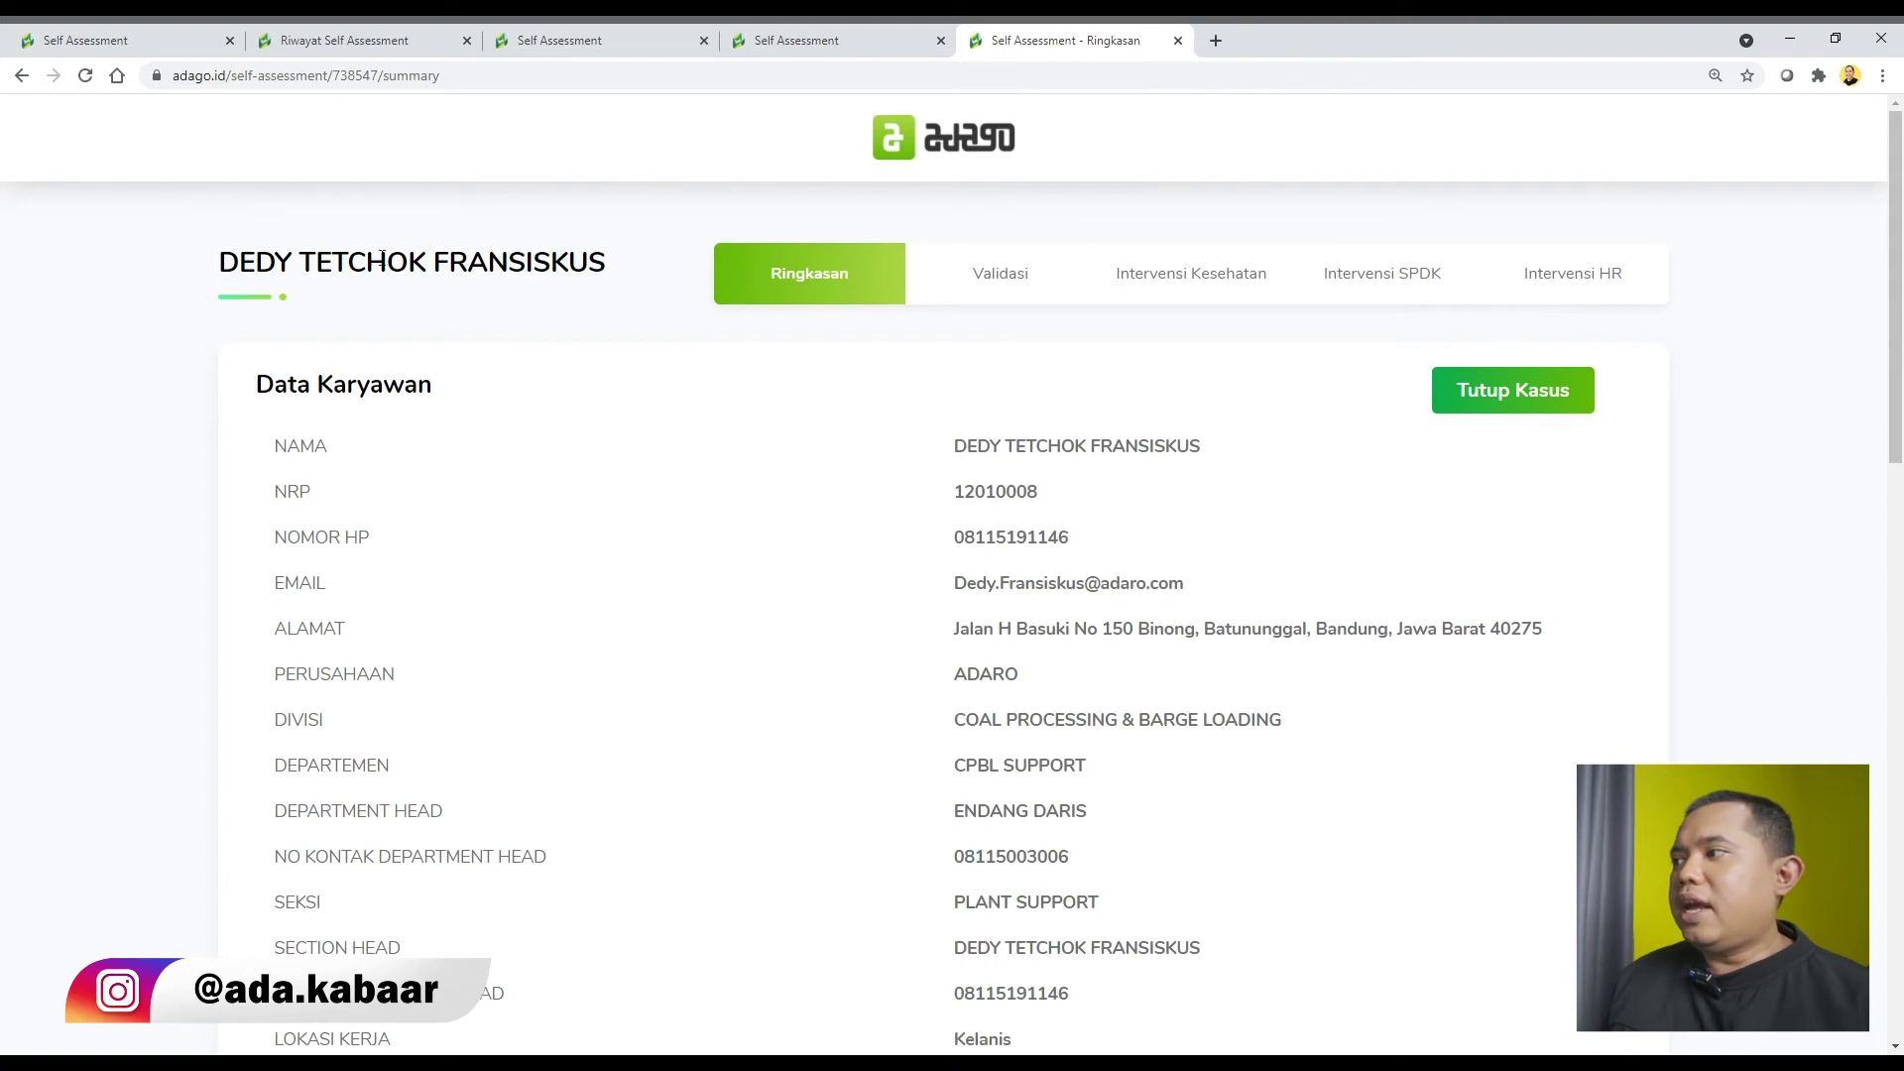
Open the case's Validasi results, showing no validation yet, and start editing it.
scroll(876, 591, down, 4)
scroll(876, 591, up, 4)
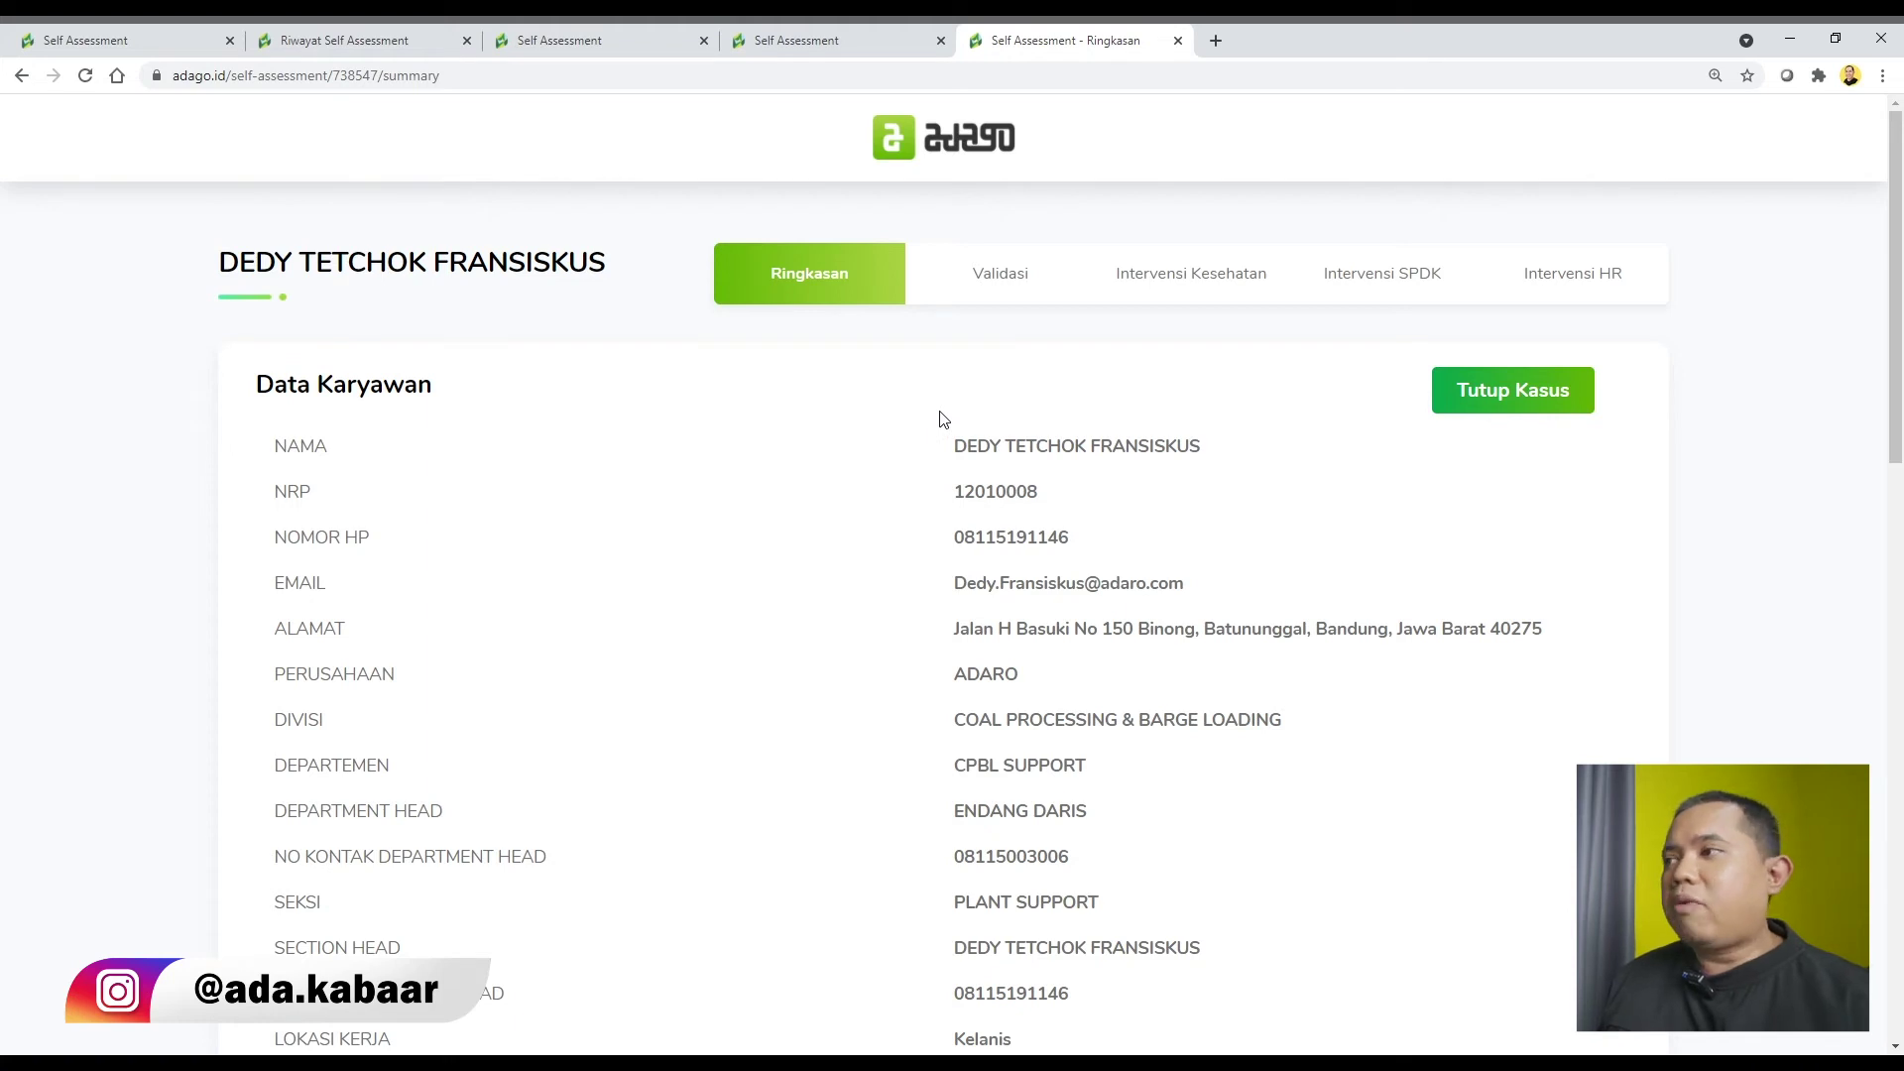
click(1029, 295)
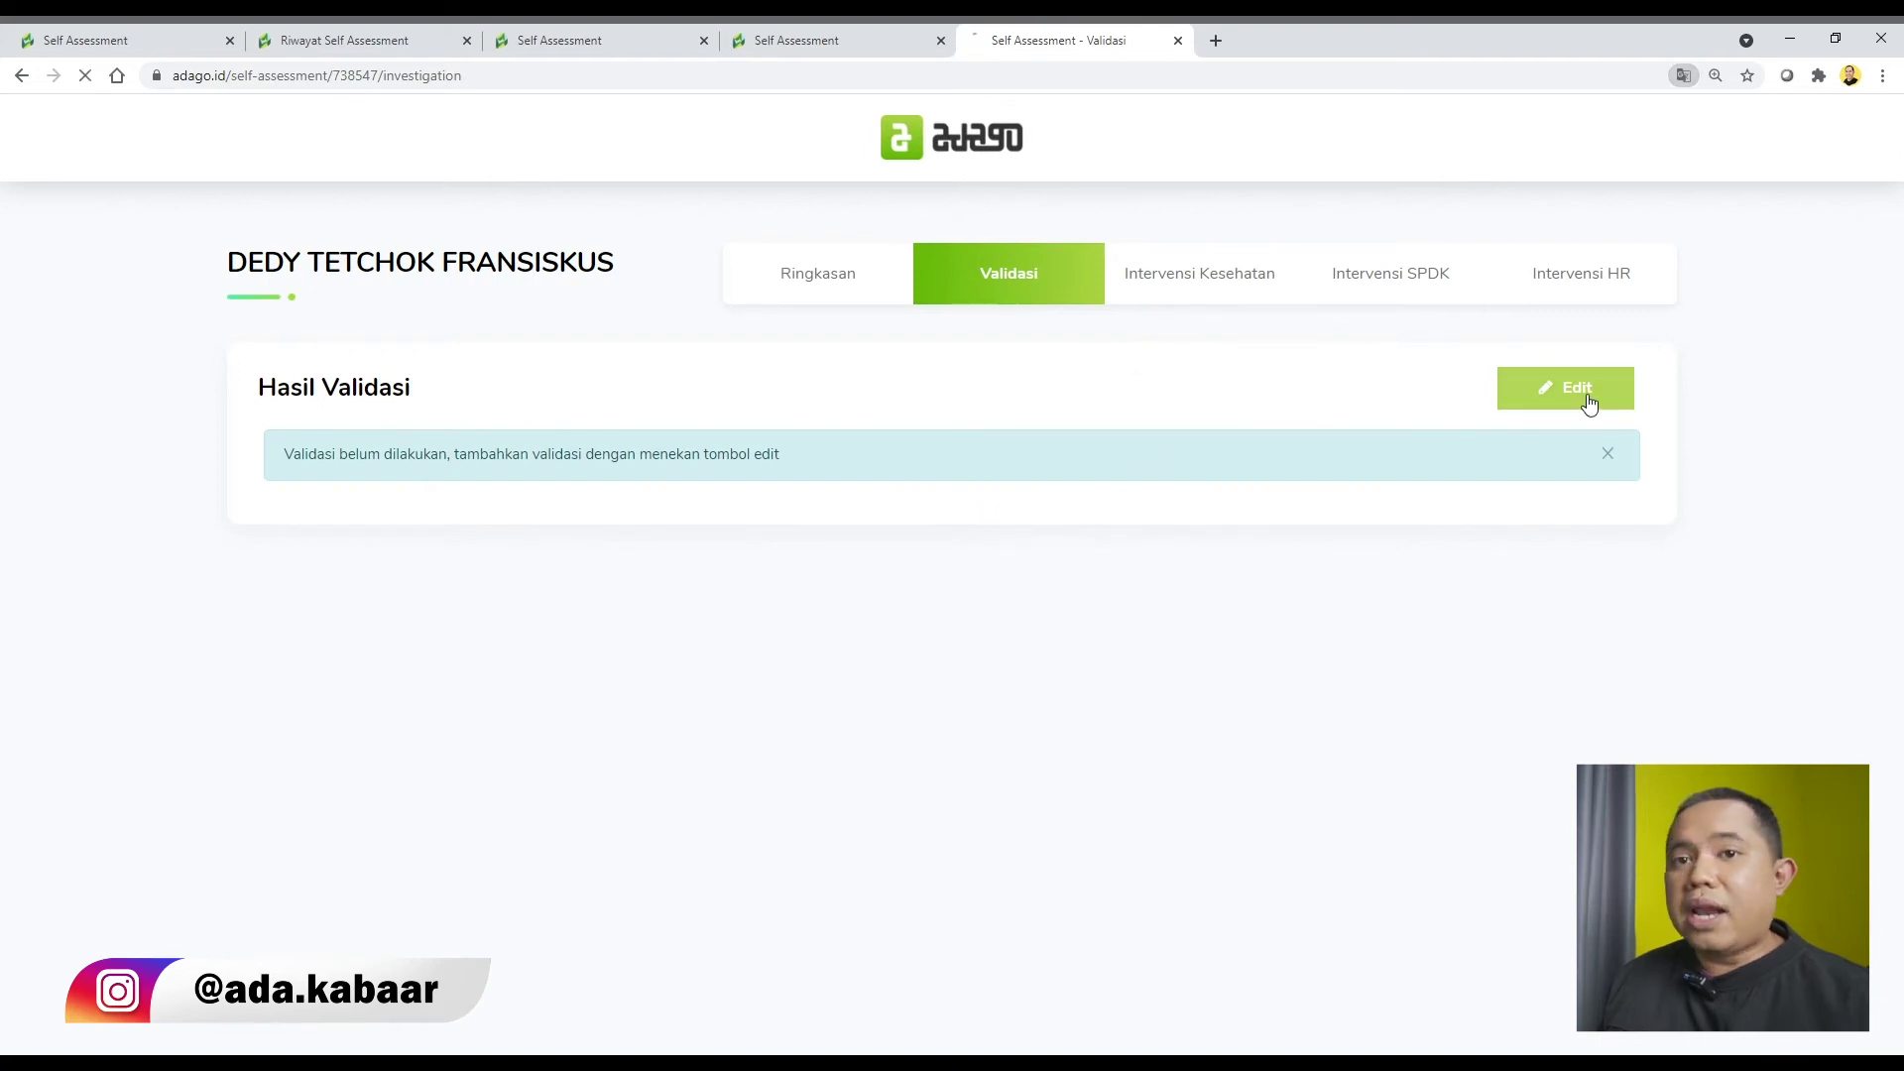
click(1554, 402)
Write the bulleted validation note 'Ybs sedang menjalani cuti di luar ring 1'.
scroll(1518, 476, down, 3)
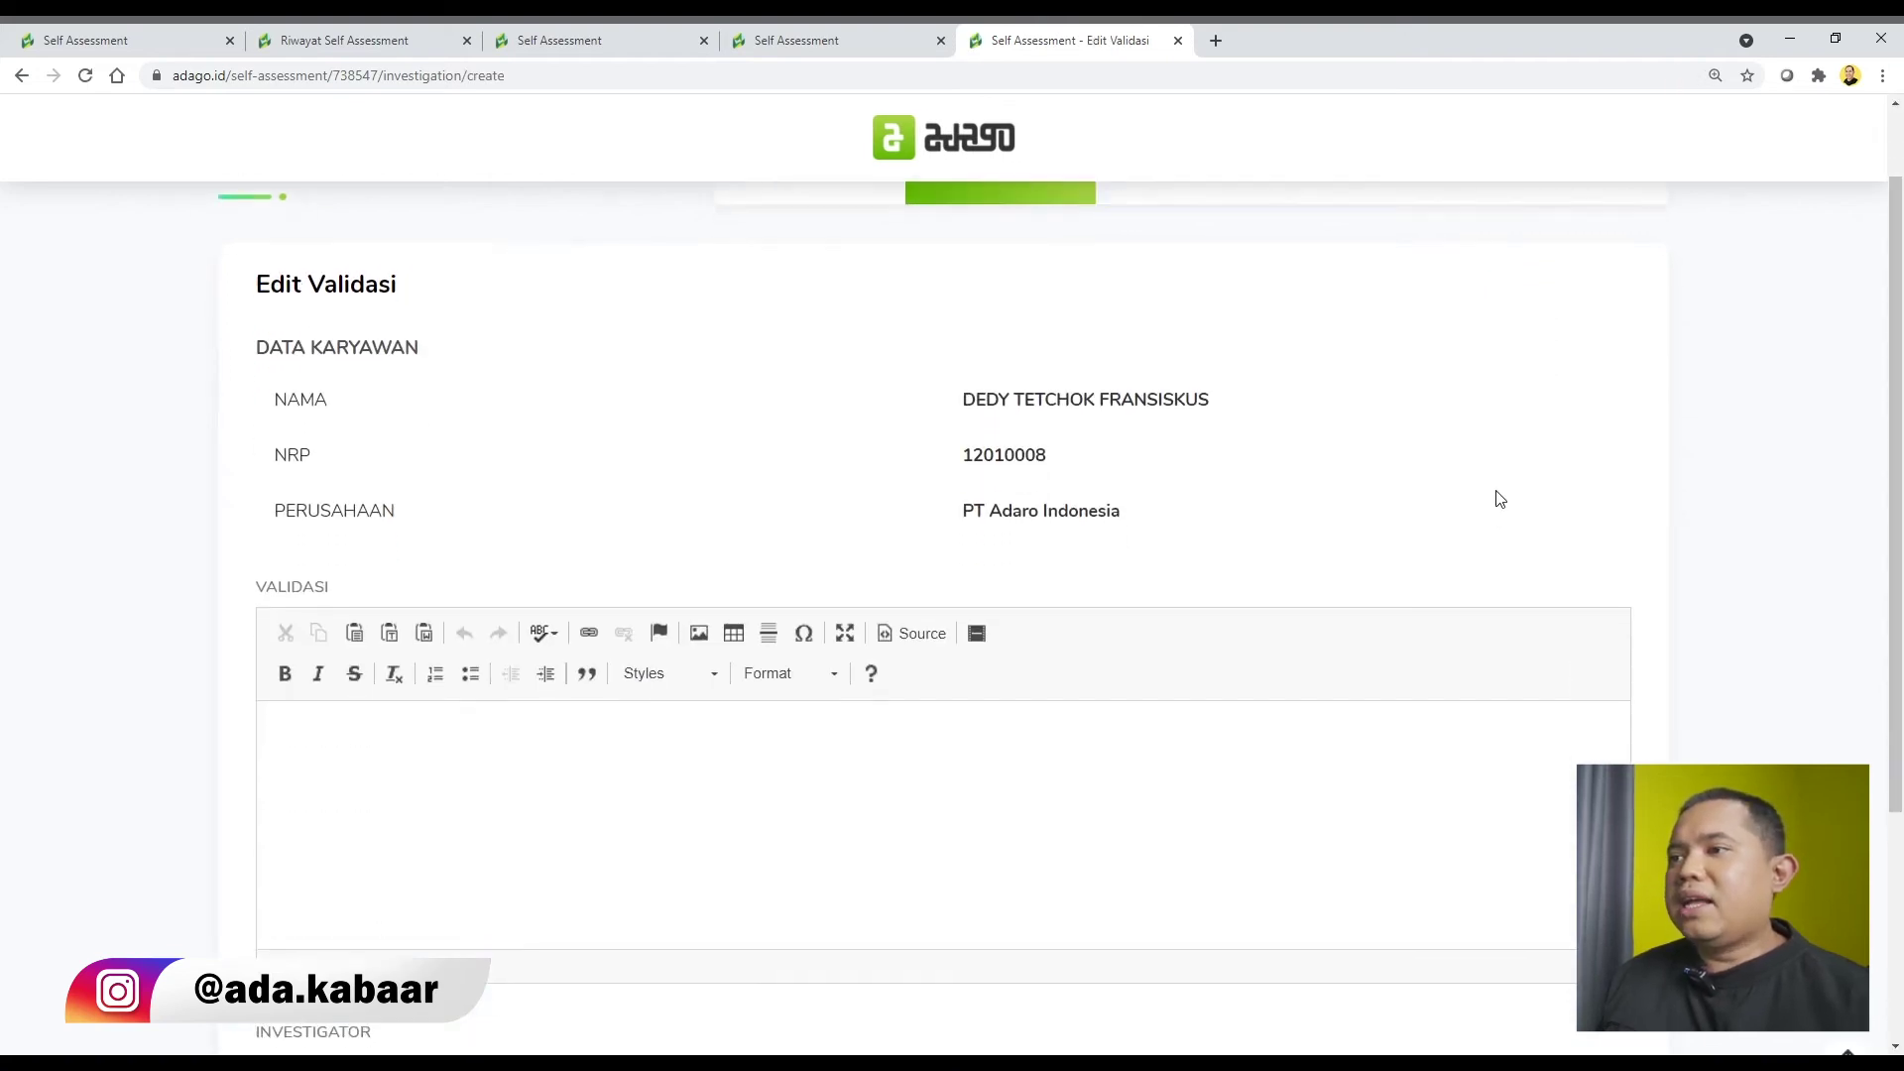
click(471, 476)
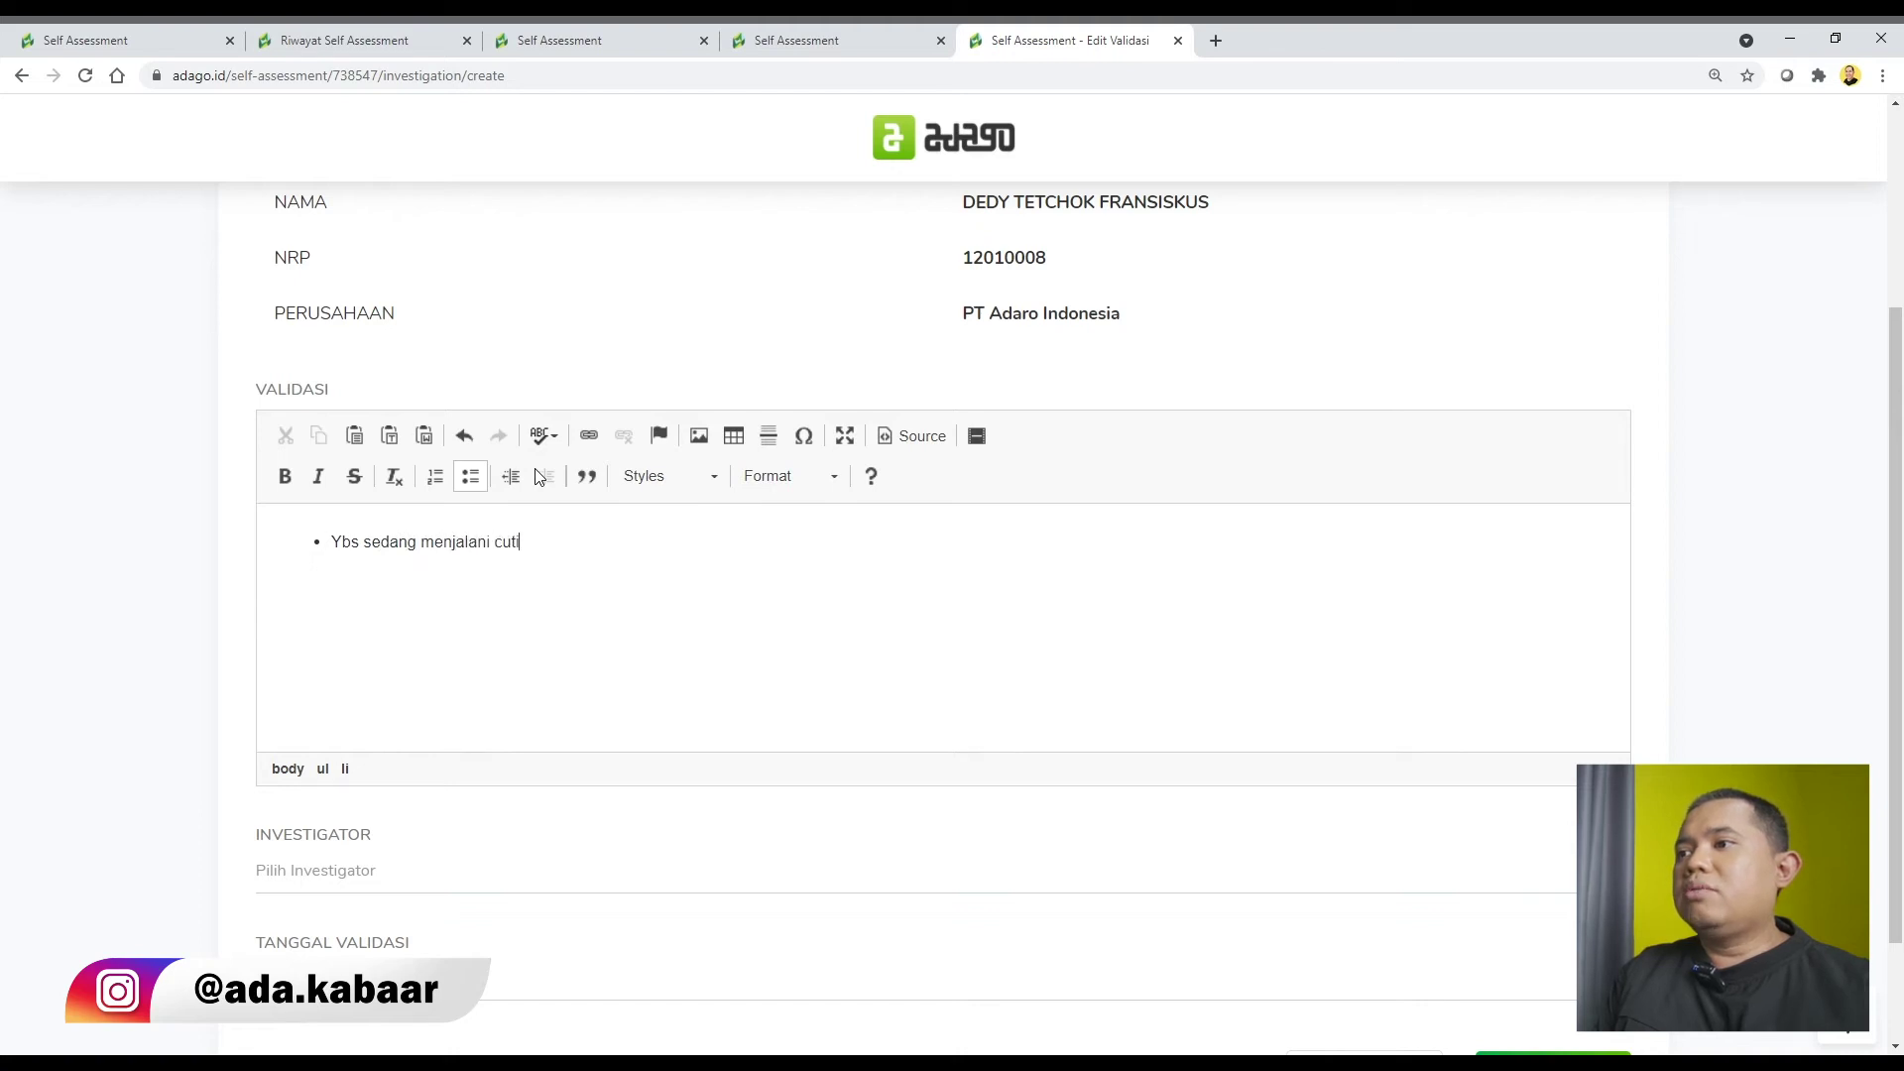
text(Ybs sedang menjalani cuti di luar ring 1)
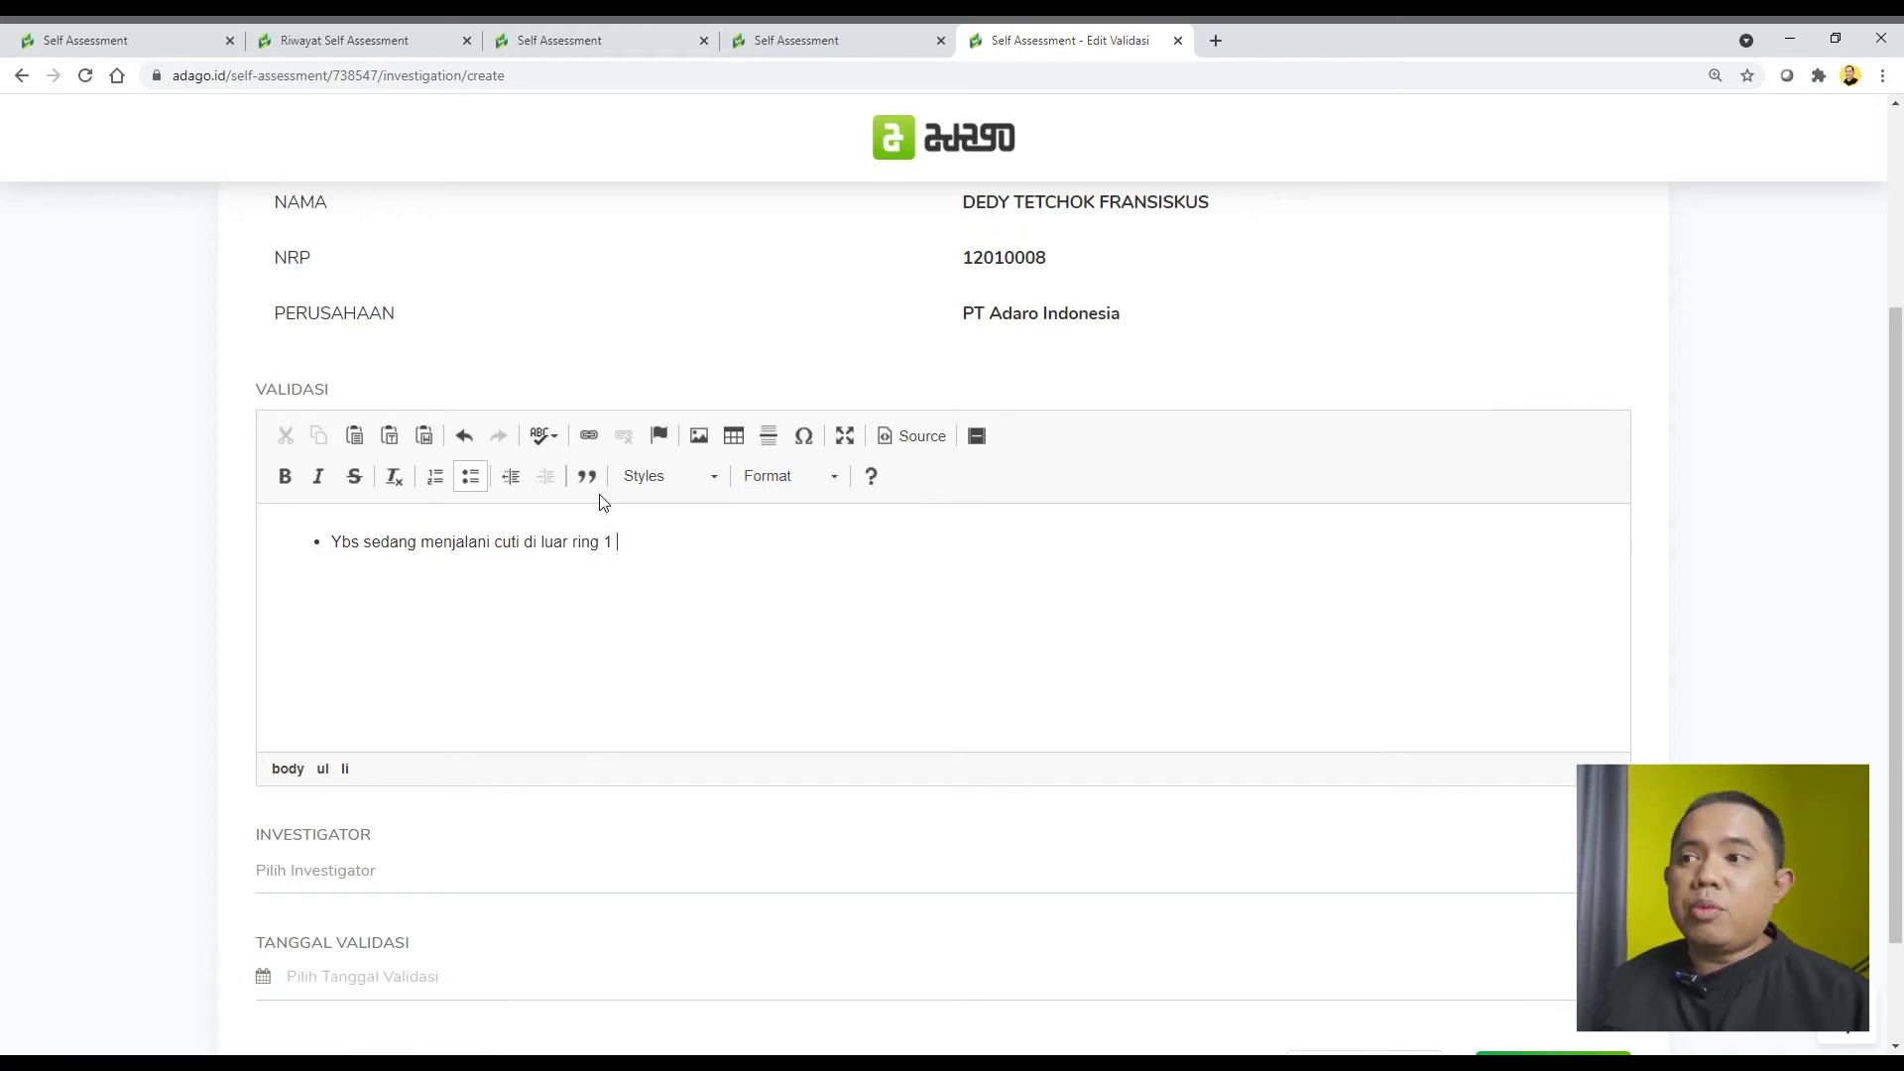
Search the investigator list by name without selecting anyone, then open the health intervention results.
scroll(763, 784, down, 2)
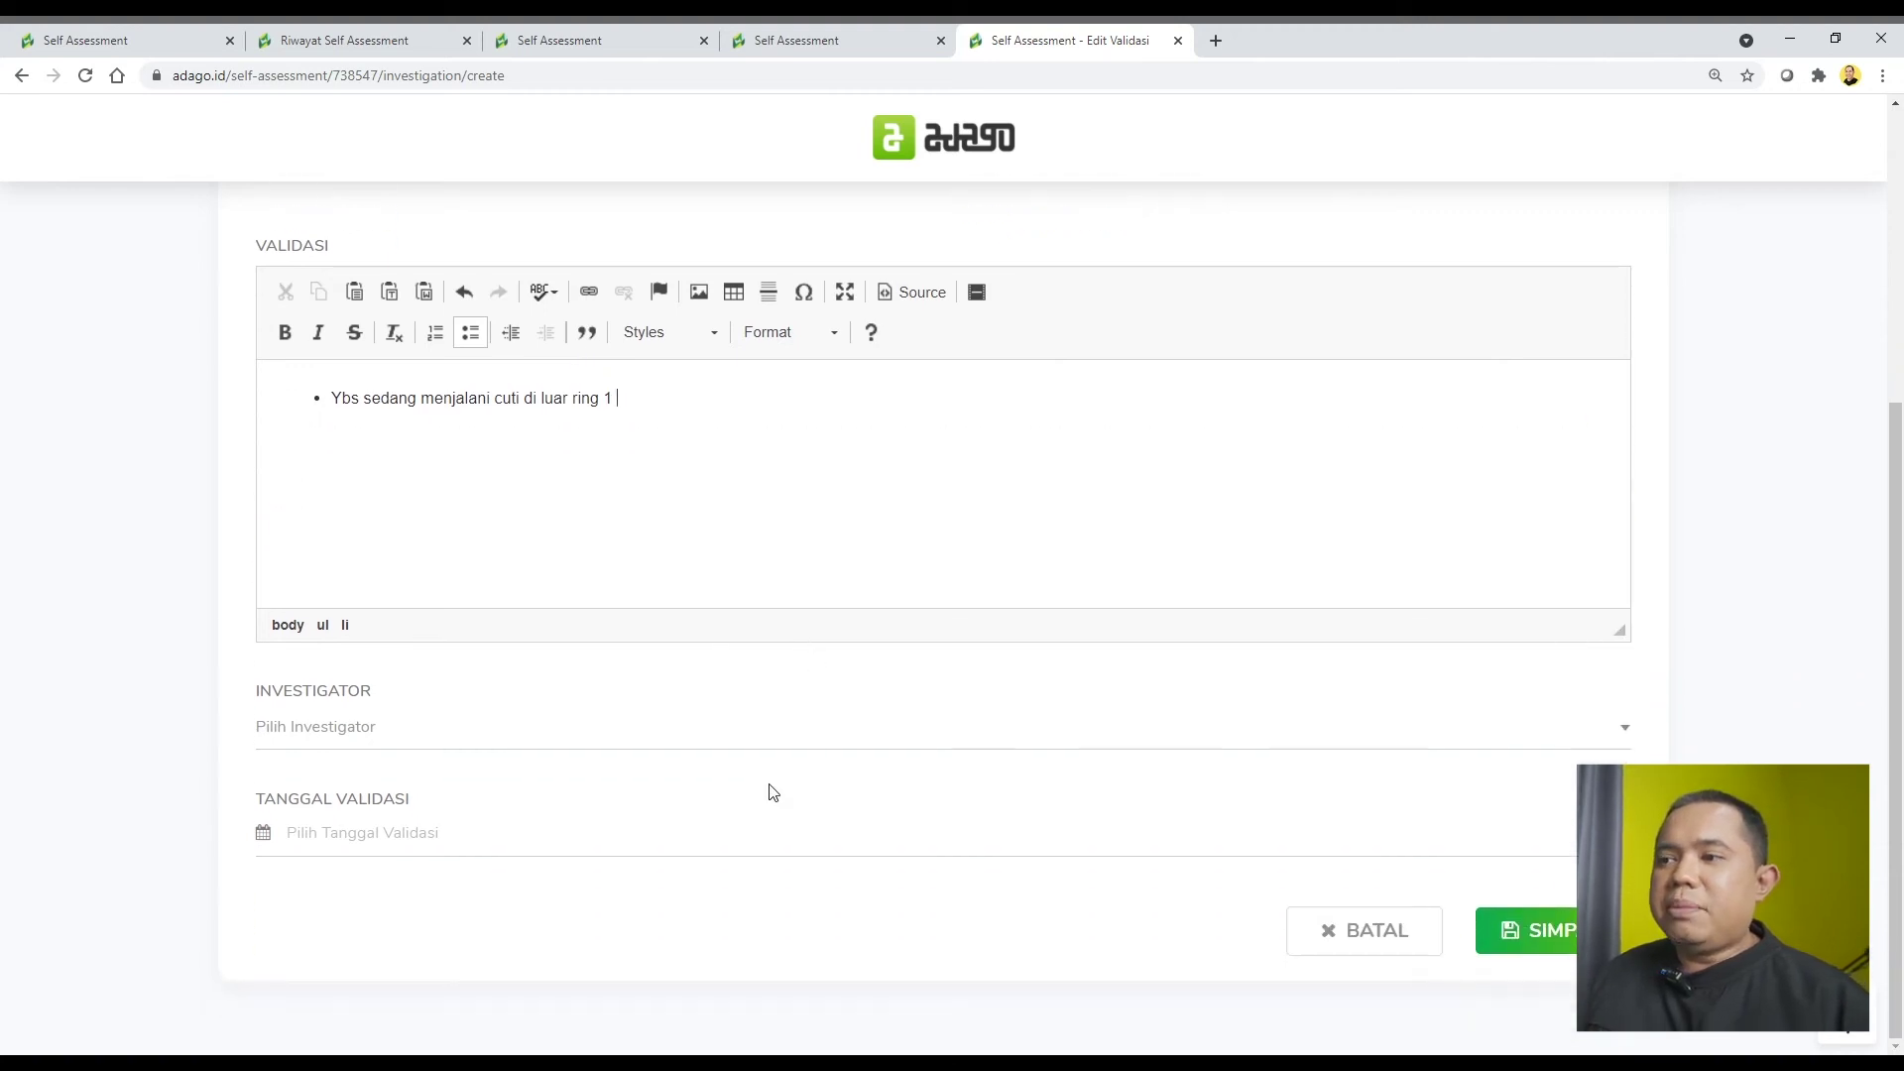
click(648, 739)
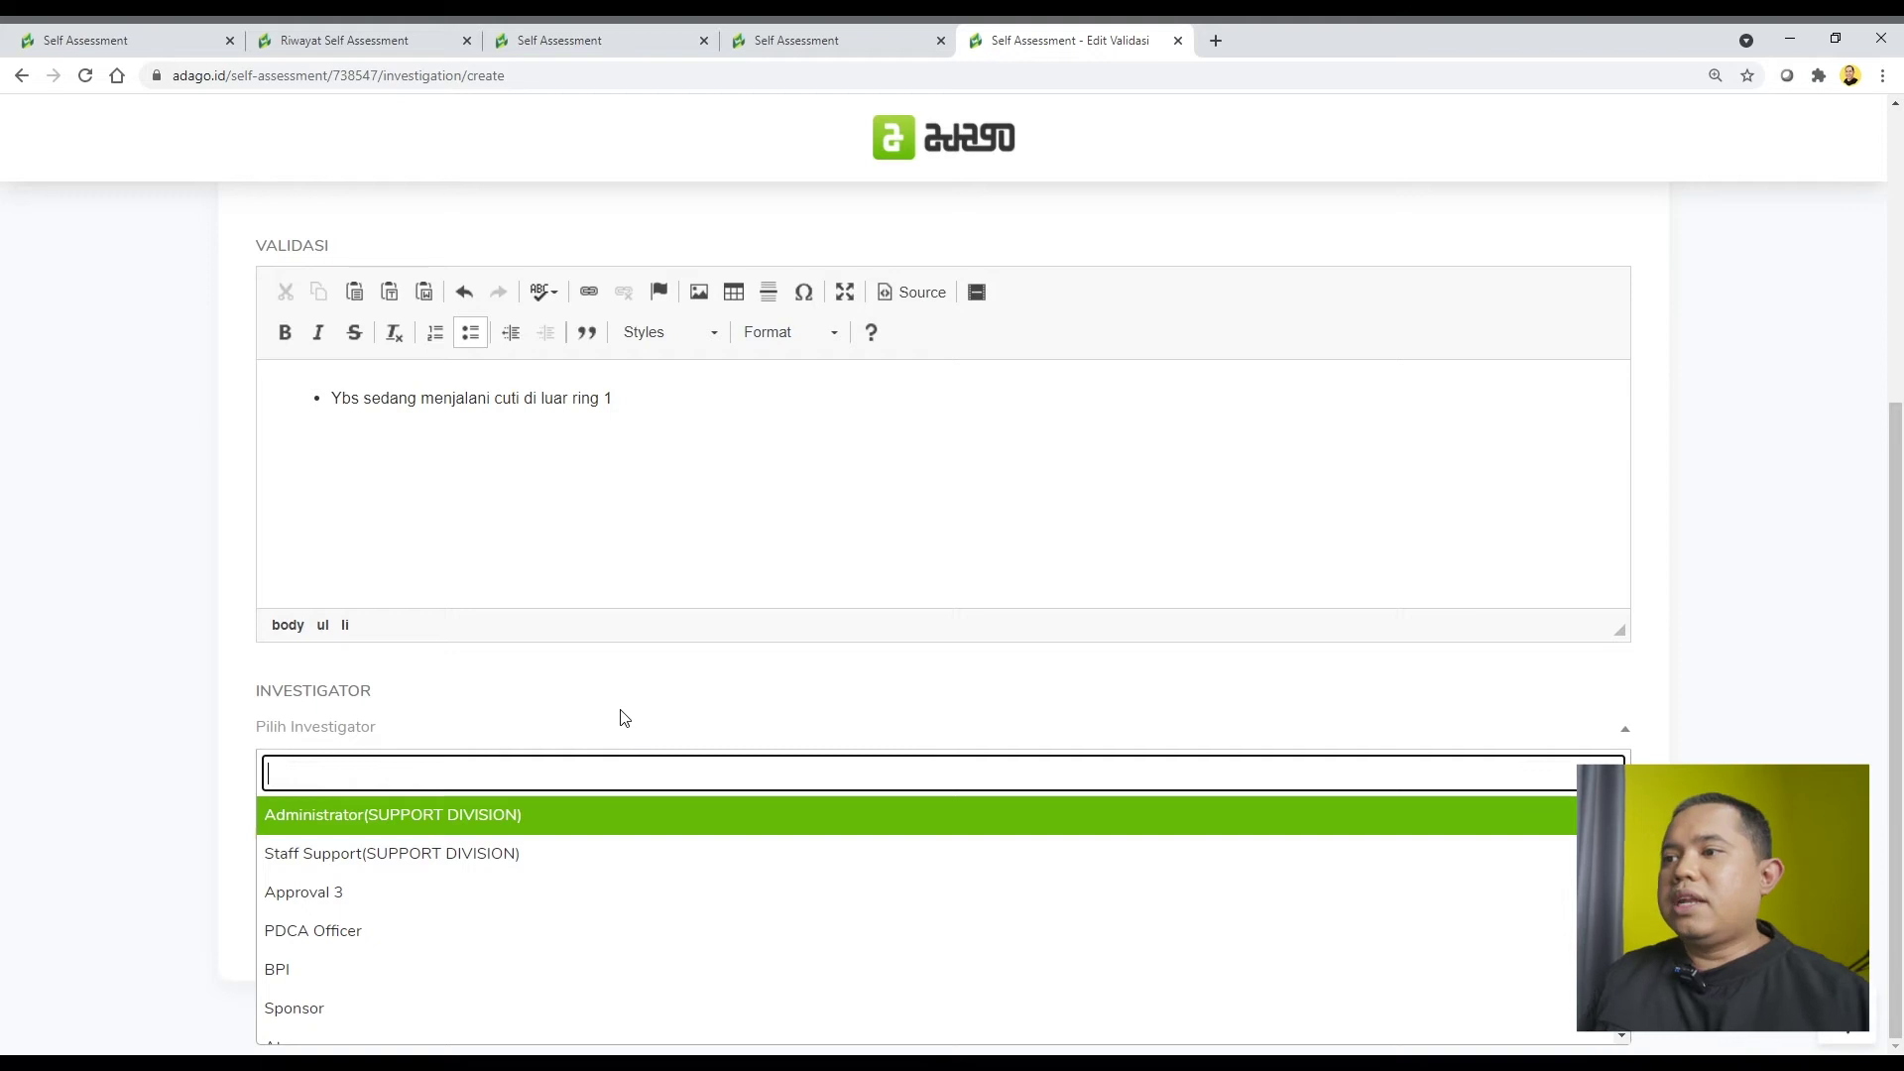
text(gusta)
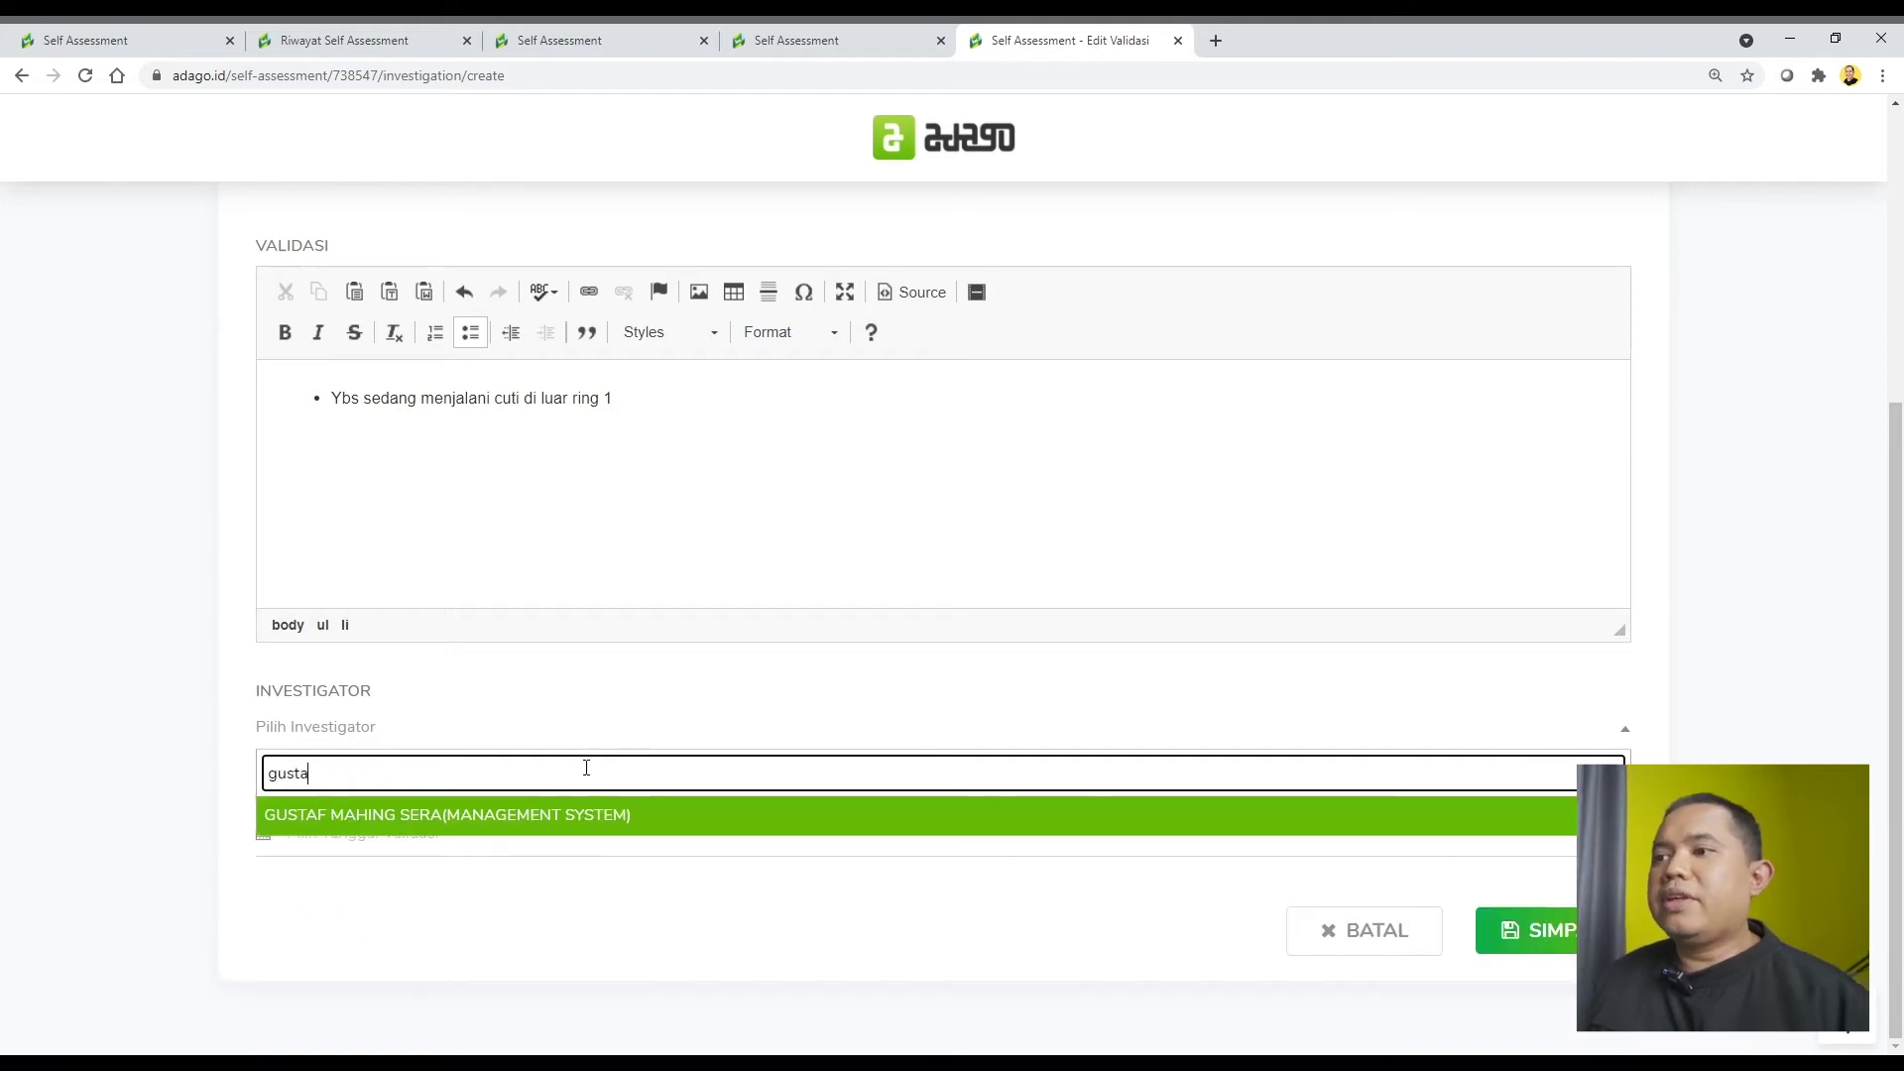
click(95, 695)
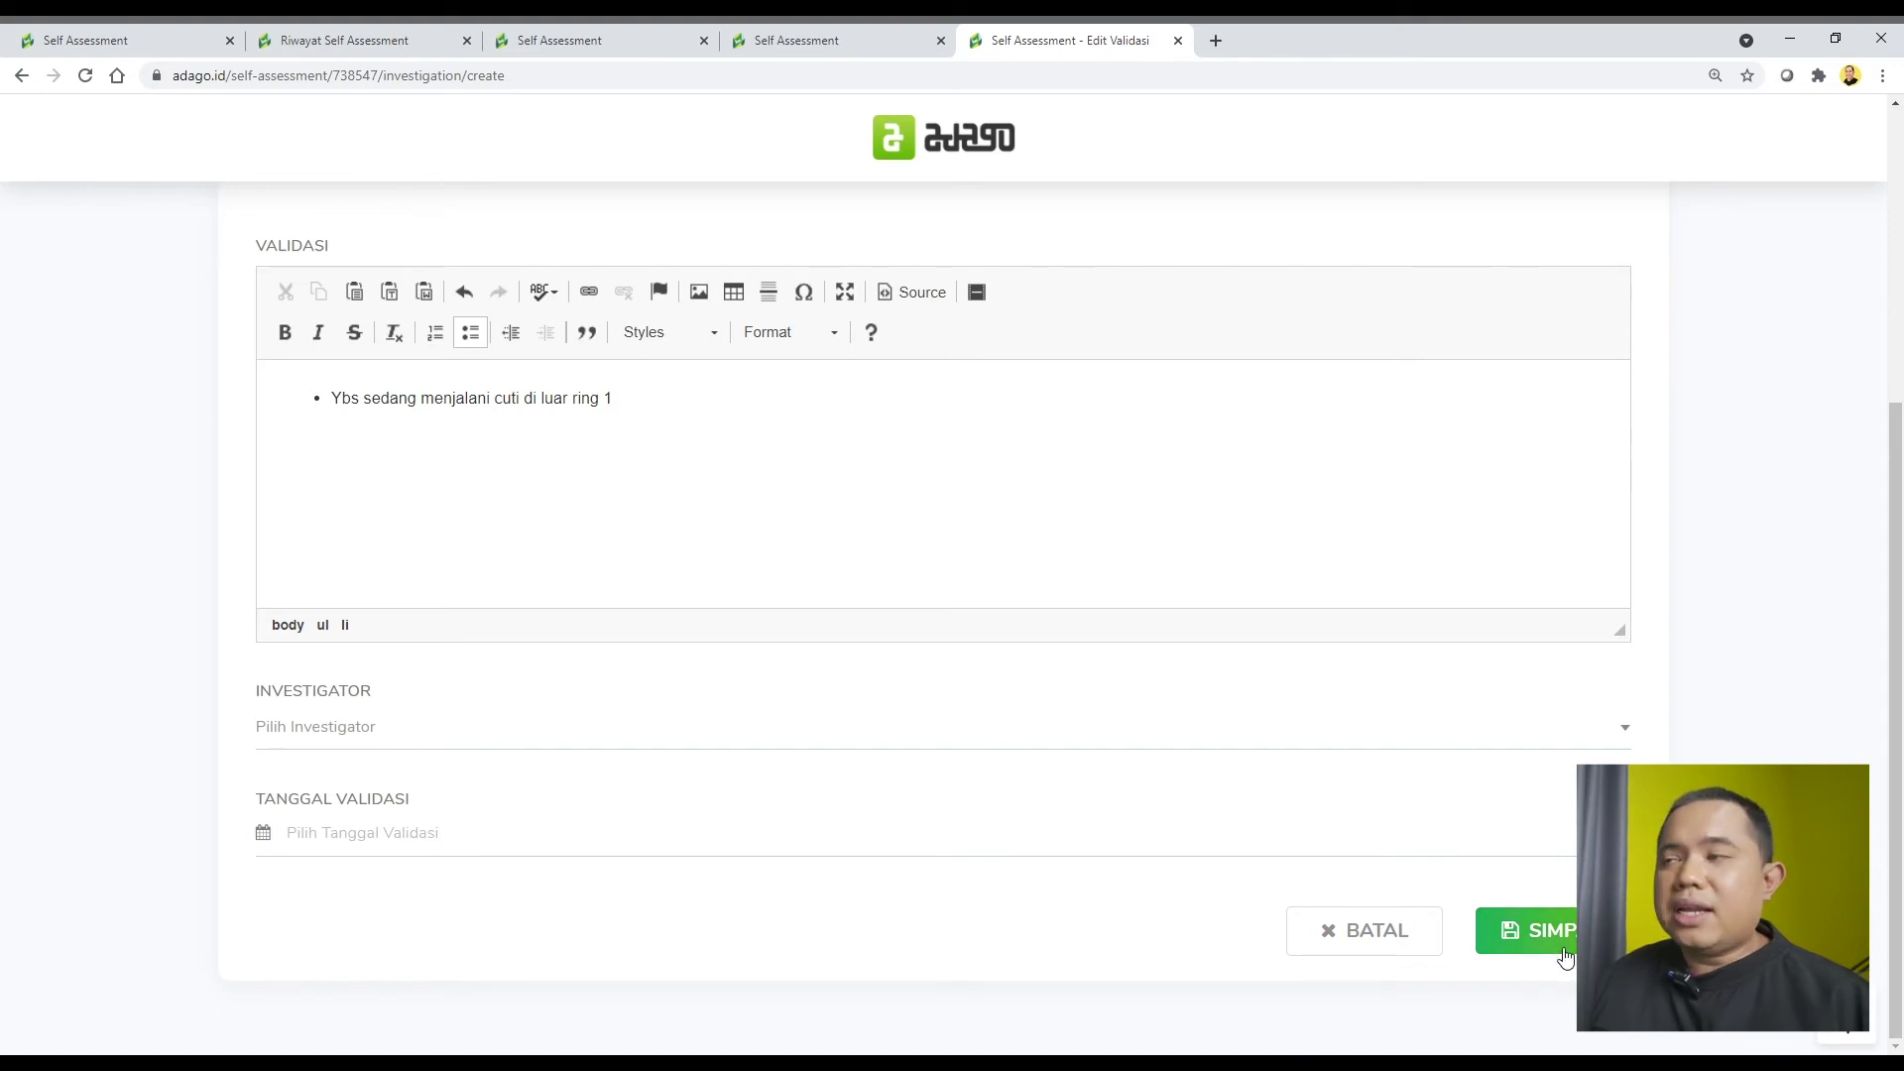
scroll(1563, 945, up, 5)
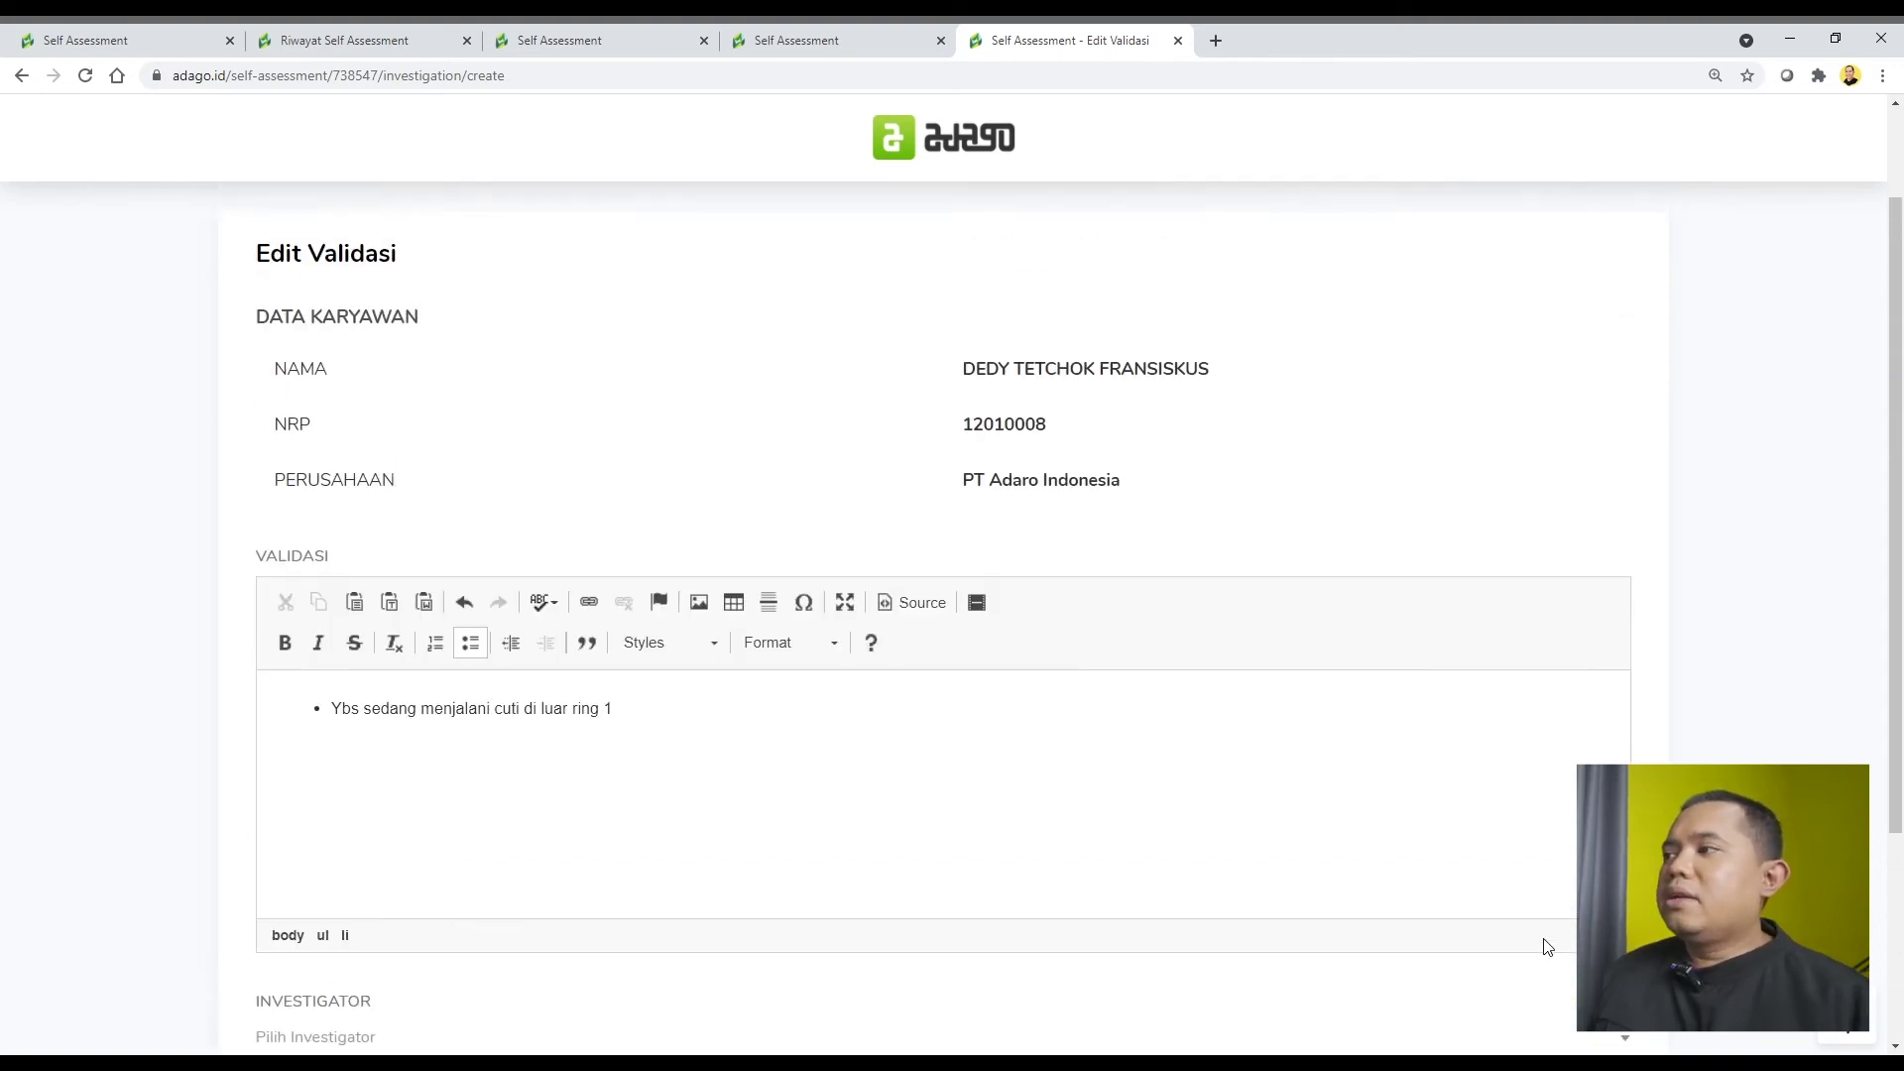
click(1239, 287)
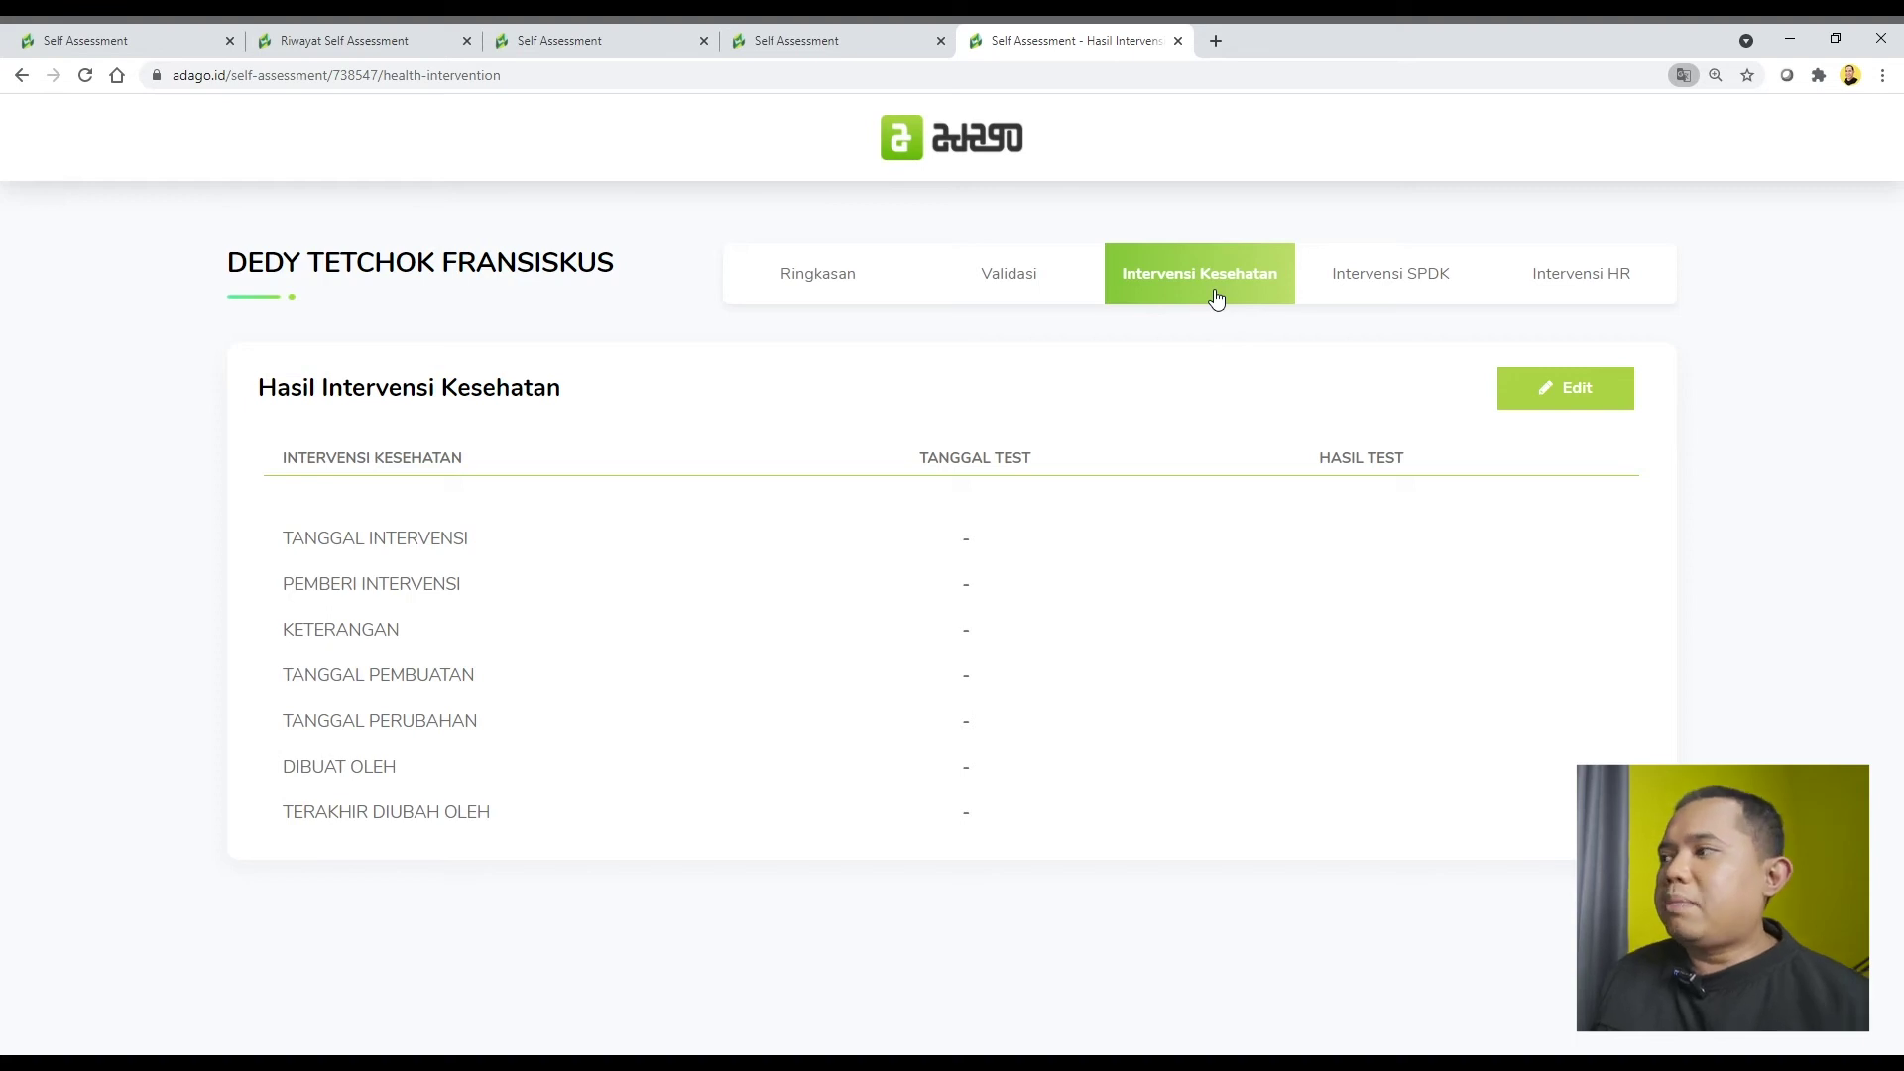
Edit the health intervention, leave the type list unchosen, and add a second intervention entry.
click(1581, 404)
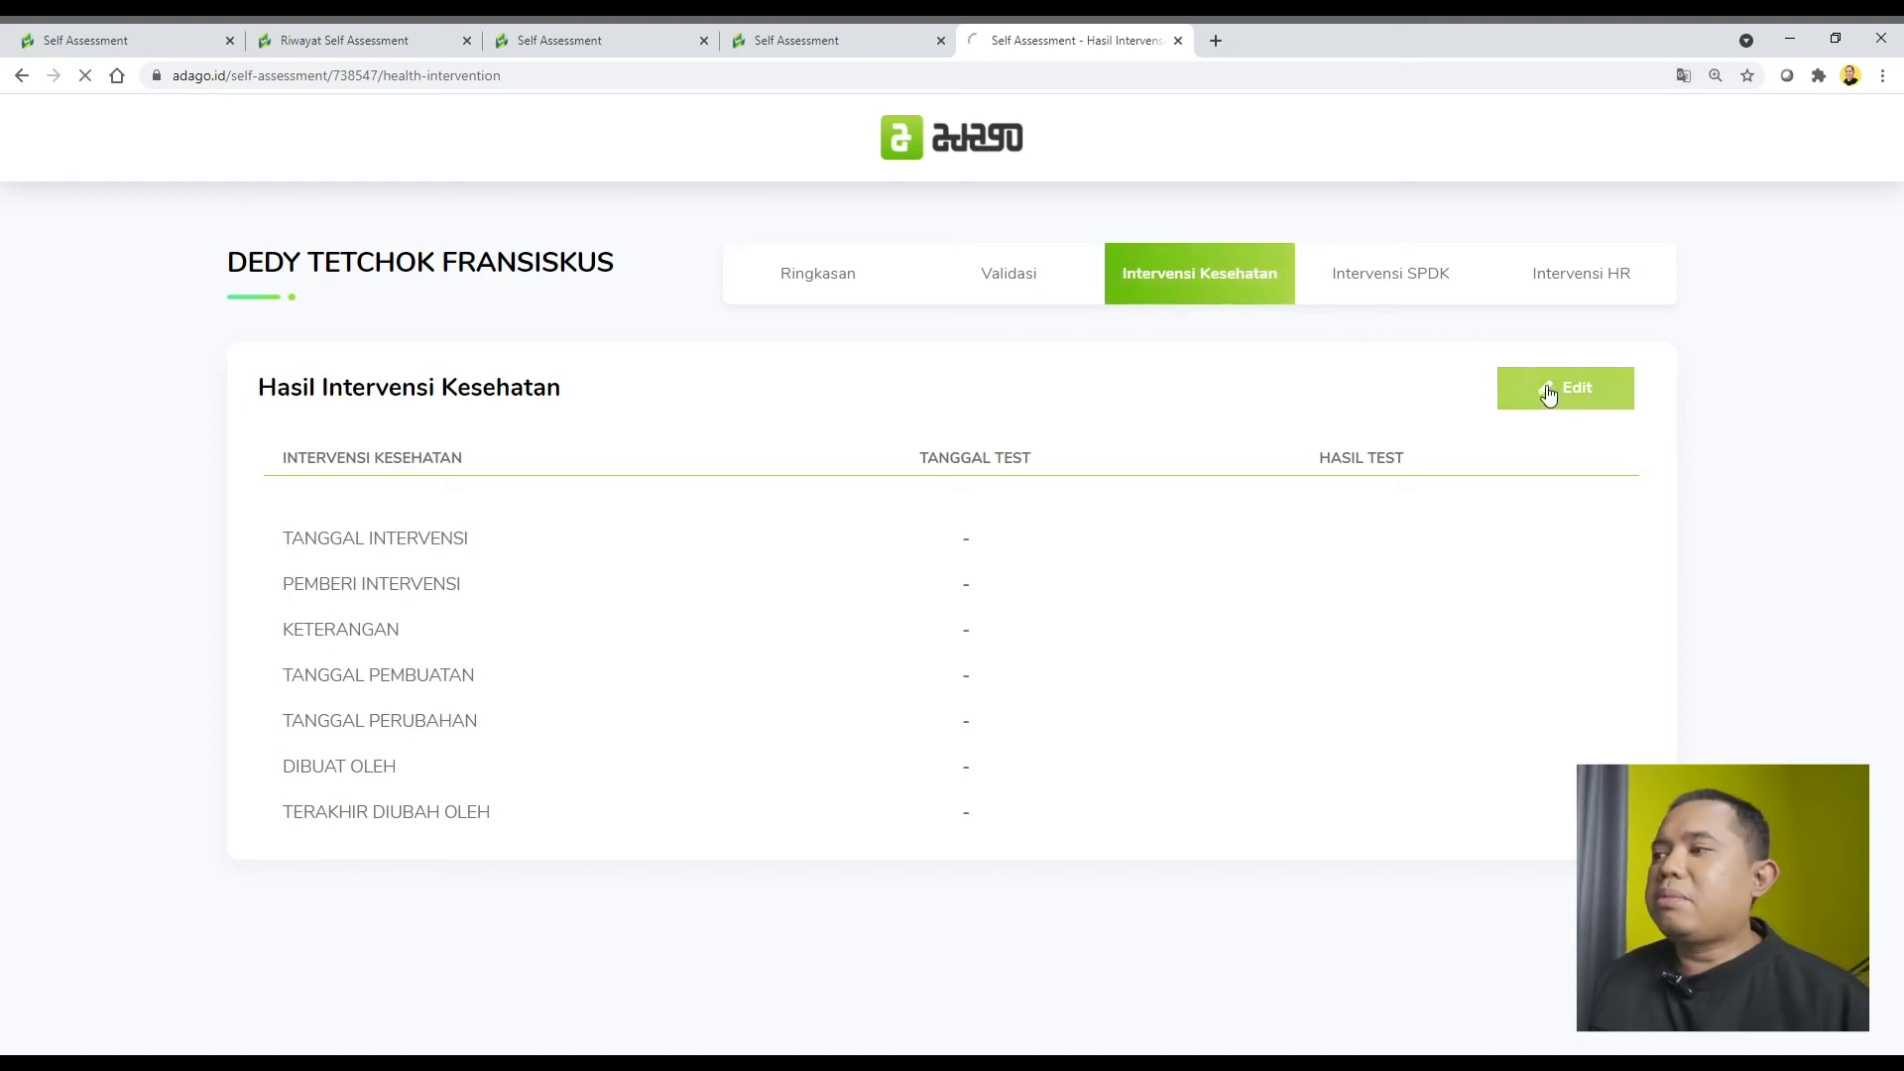
scroll(1313, 539, down, 4)
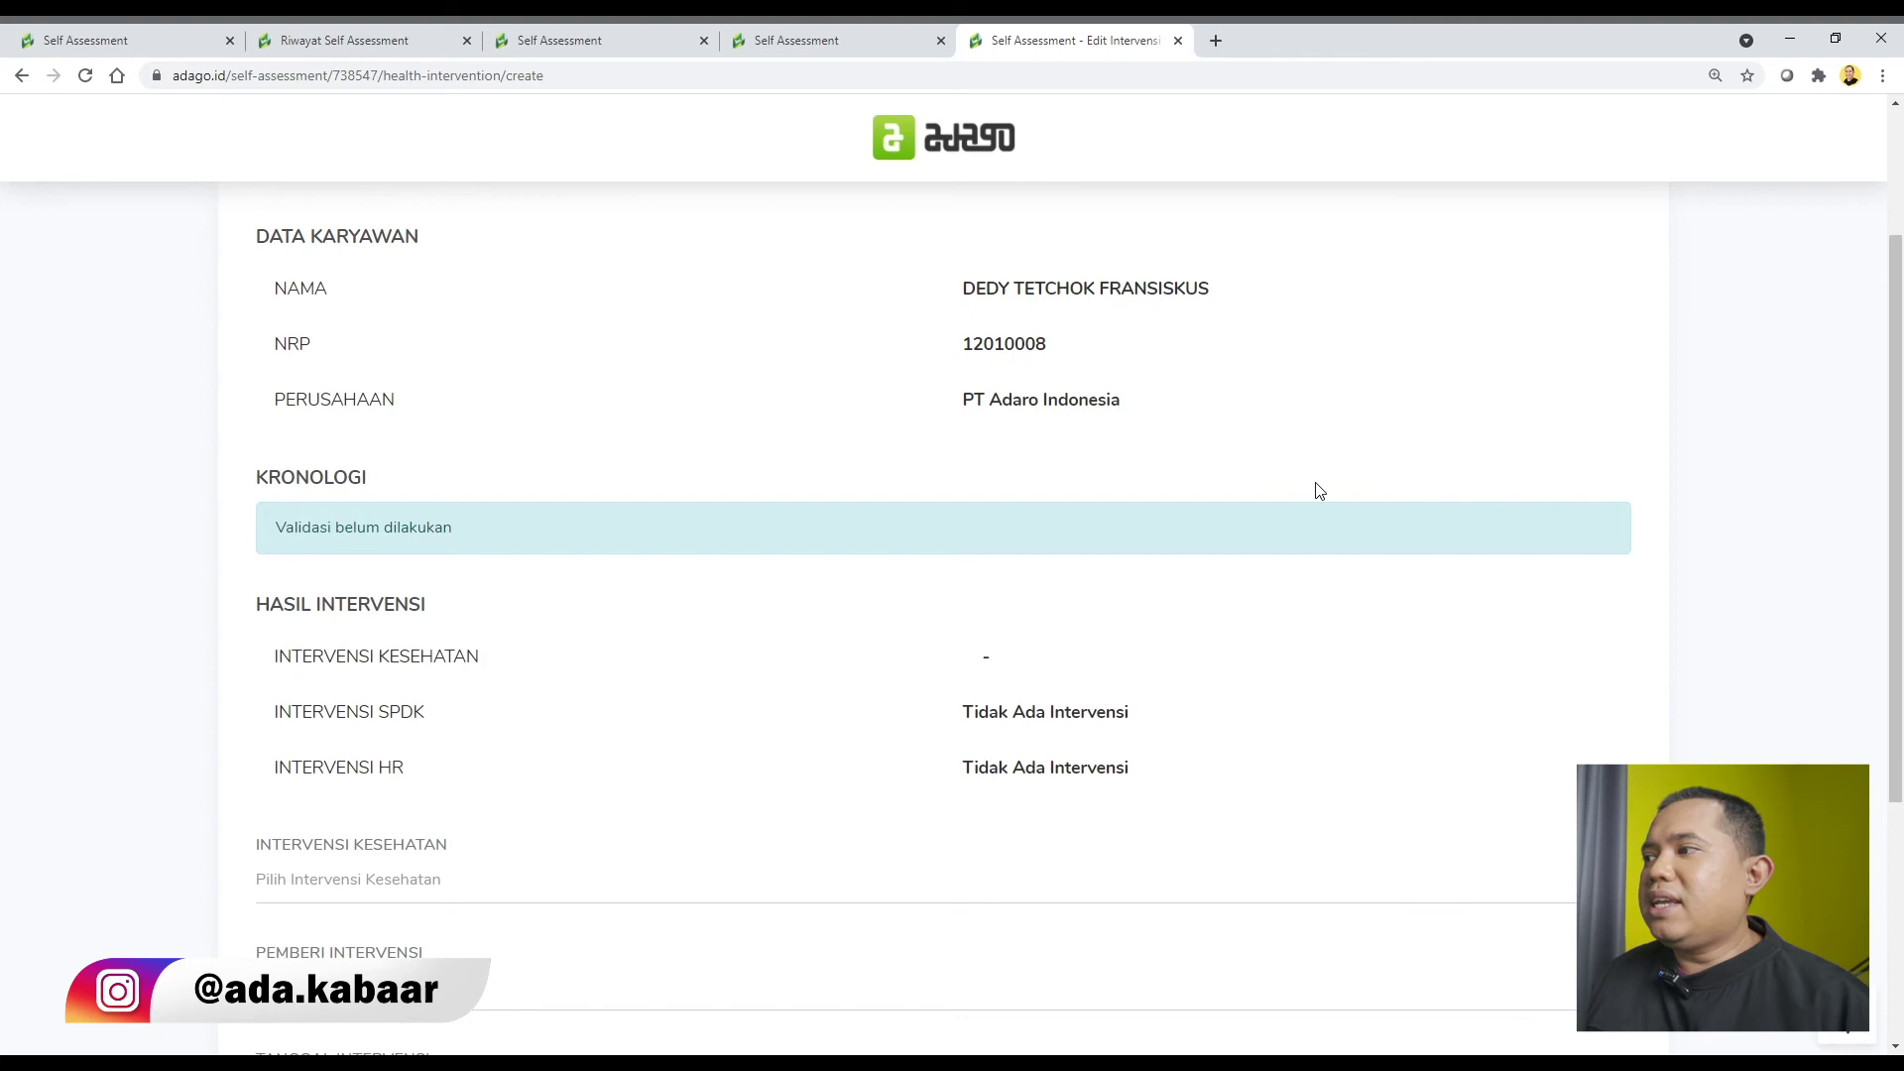
scroll(1307, 471, down, 1)
click(1029, 595)
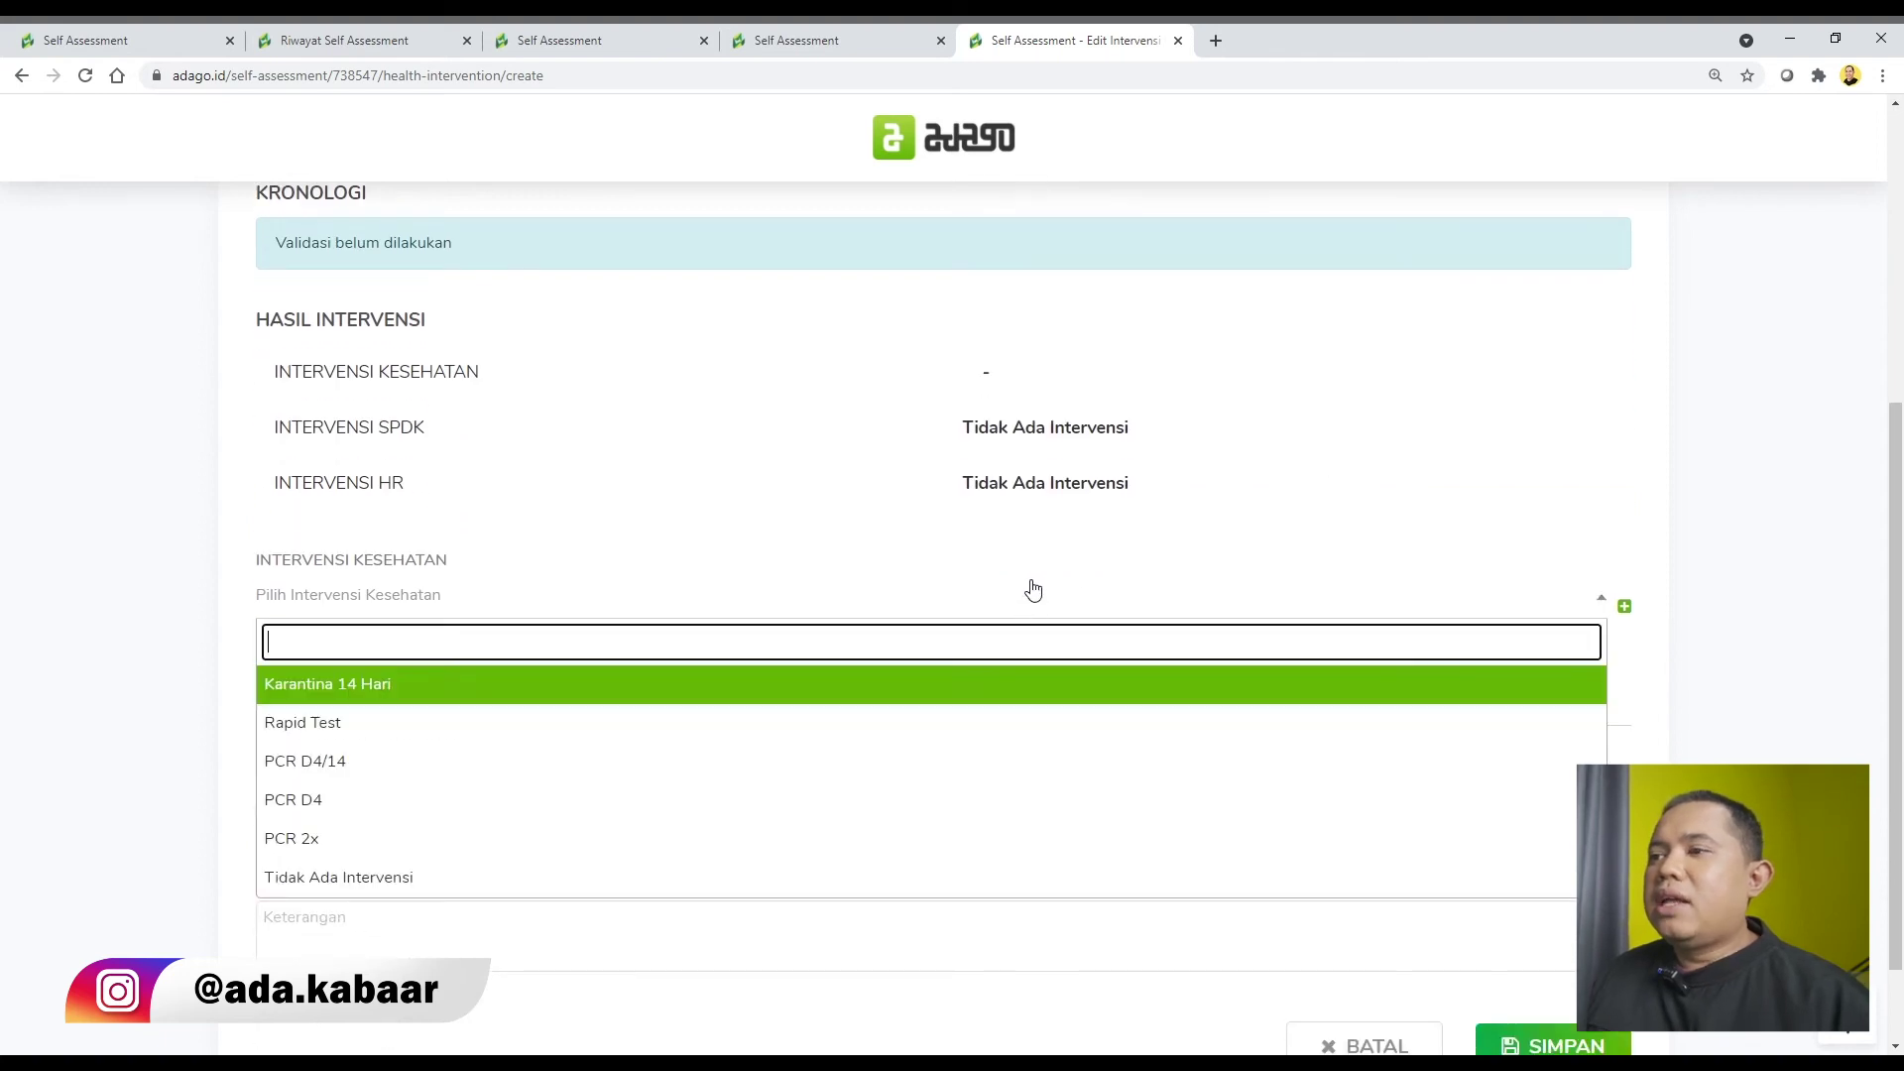
scroll(1027, 601, down, 1)
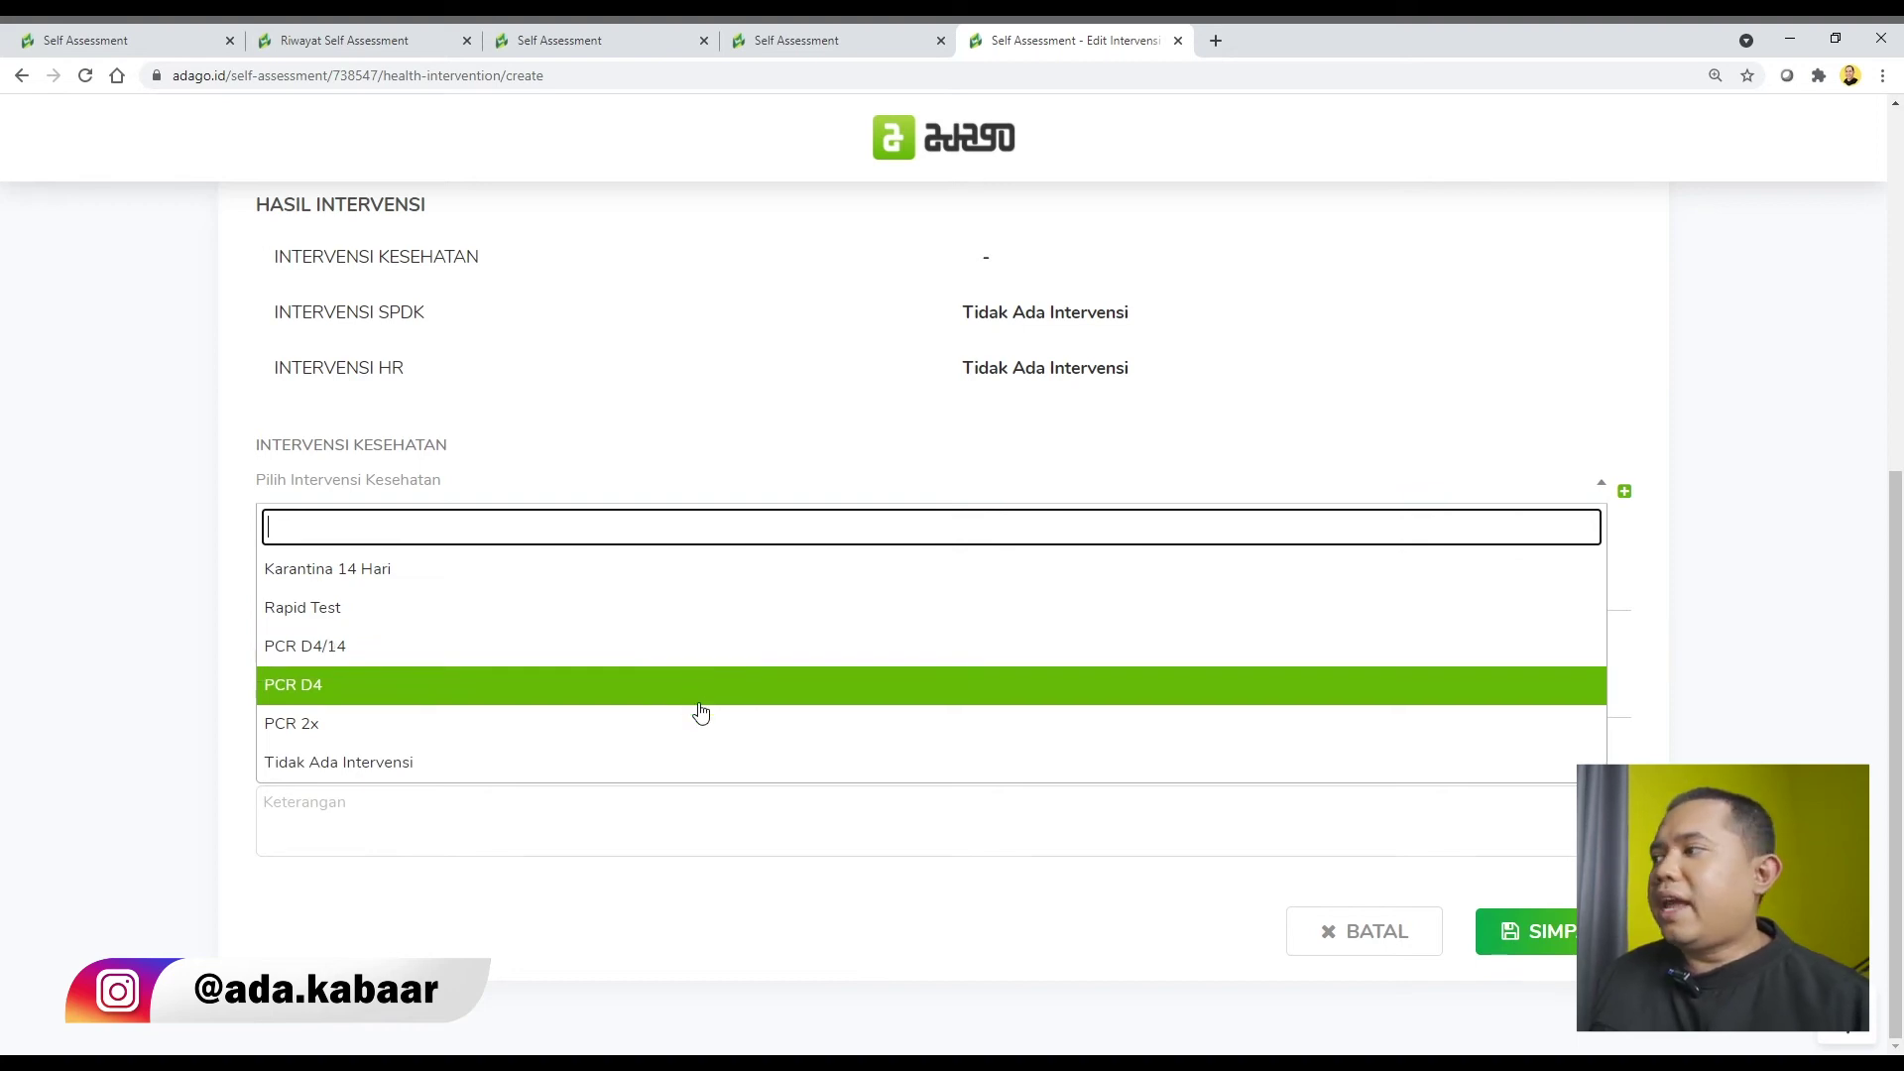
click(1667, 588)
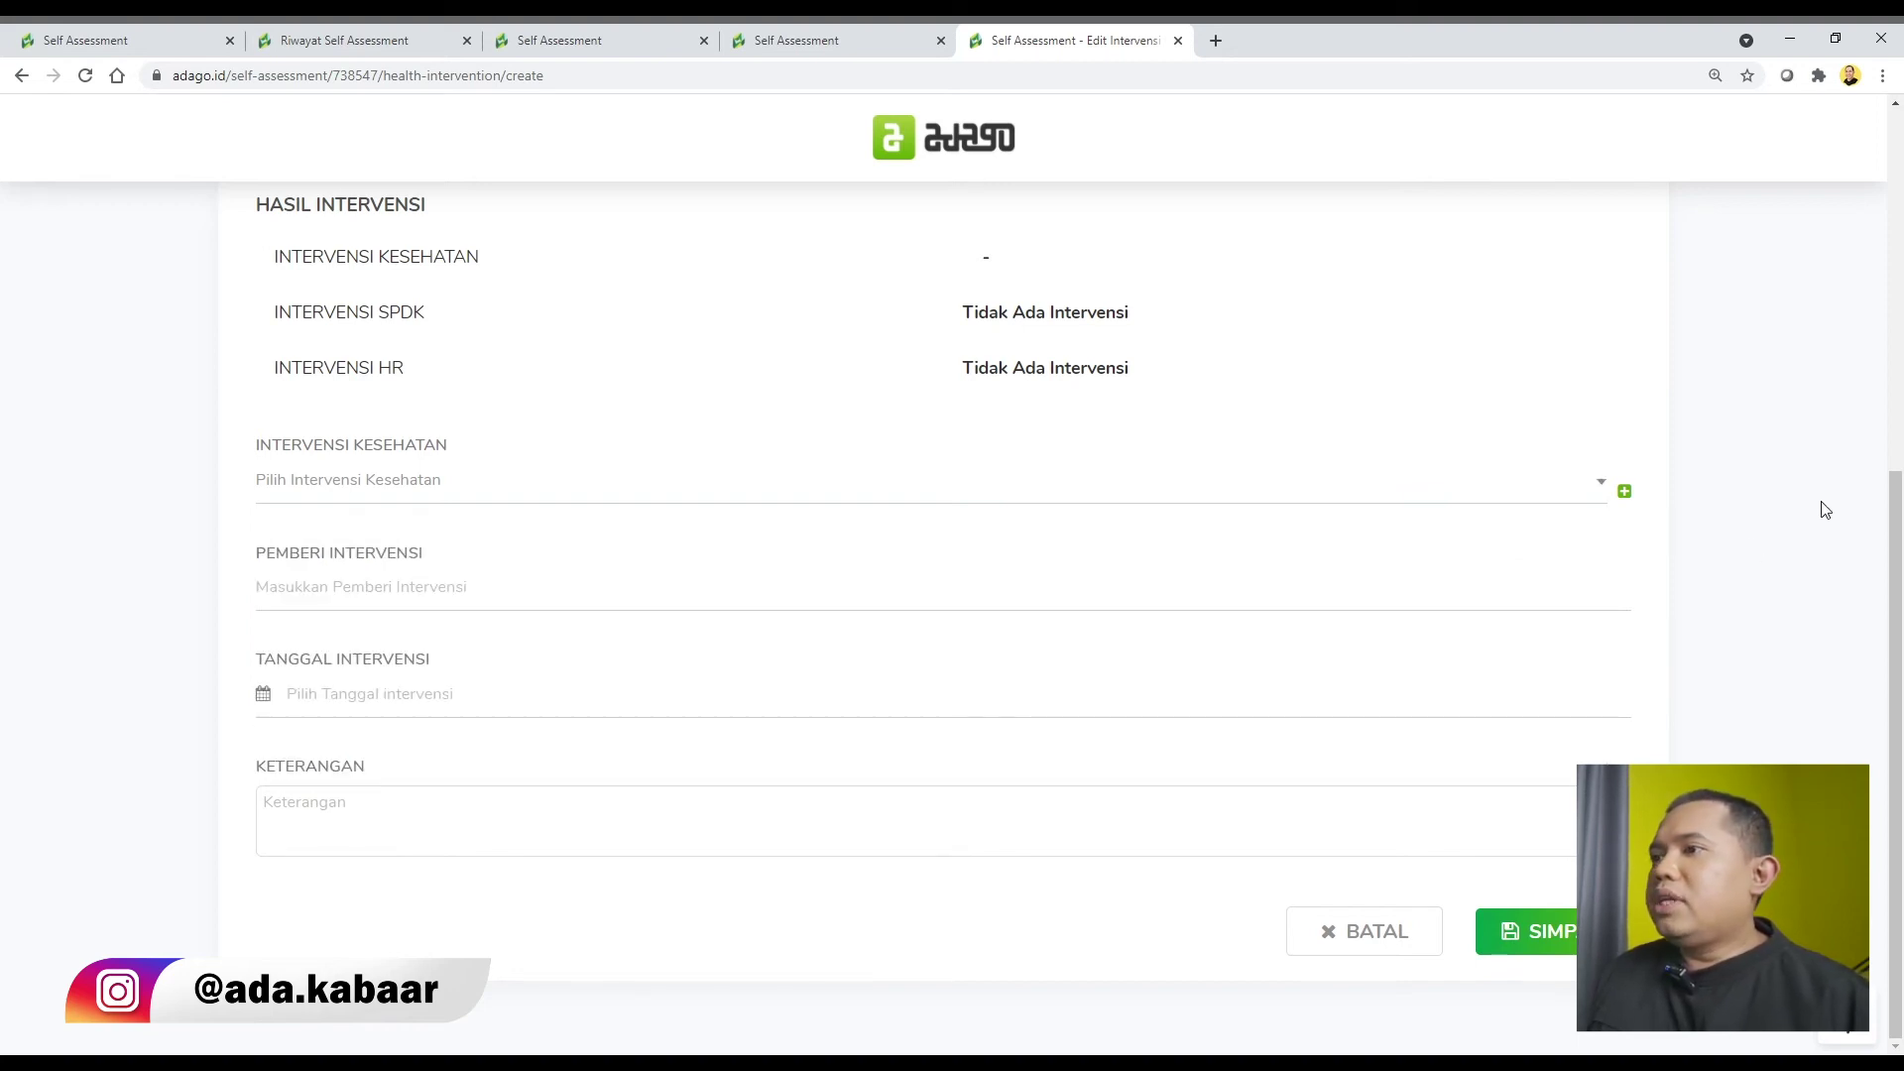
click(1625, 491)
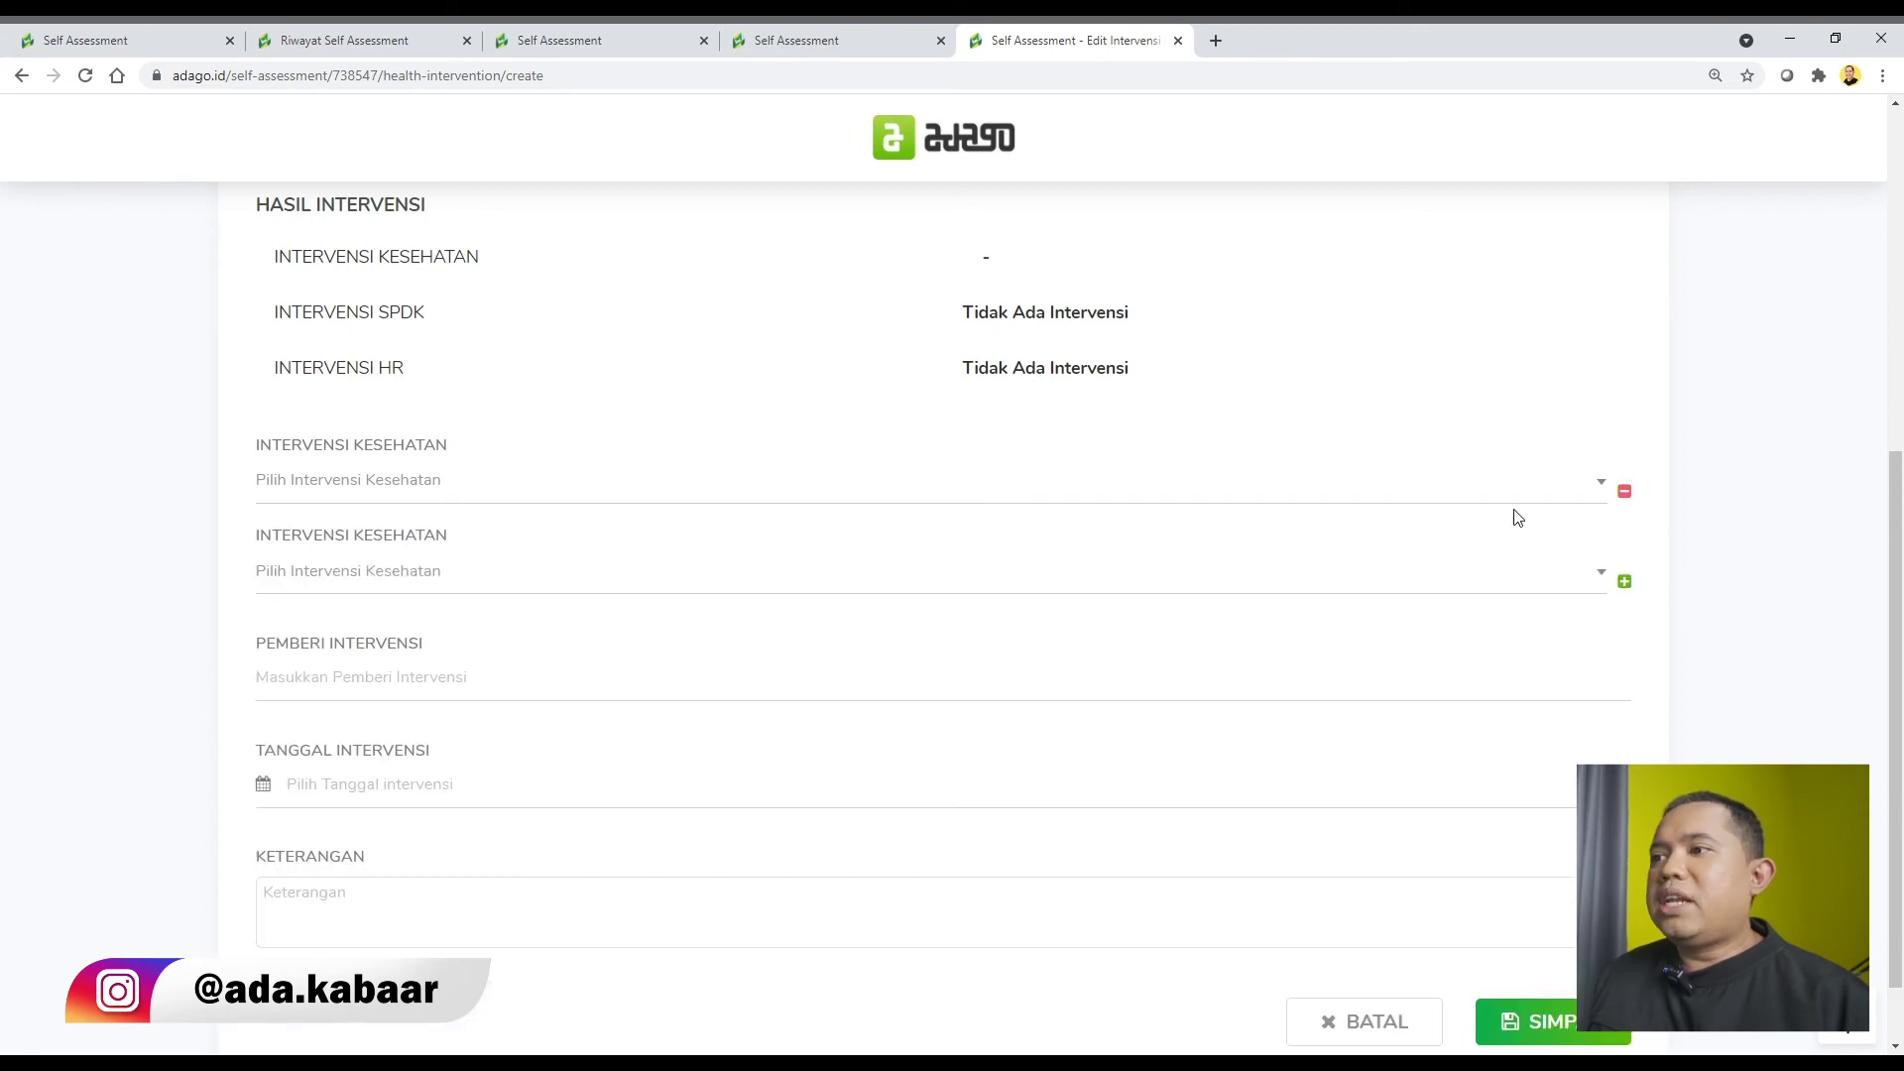
Enter the doctor's name as Pemberi Intervensi and move to the Keterangan field.
scroll(816, 525, down, 1)
click(725, 588)
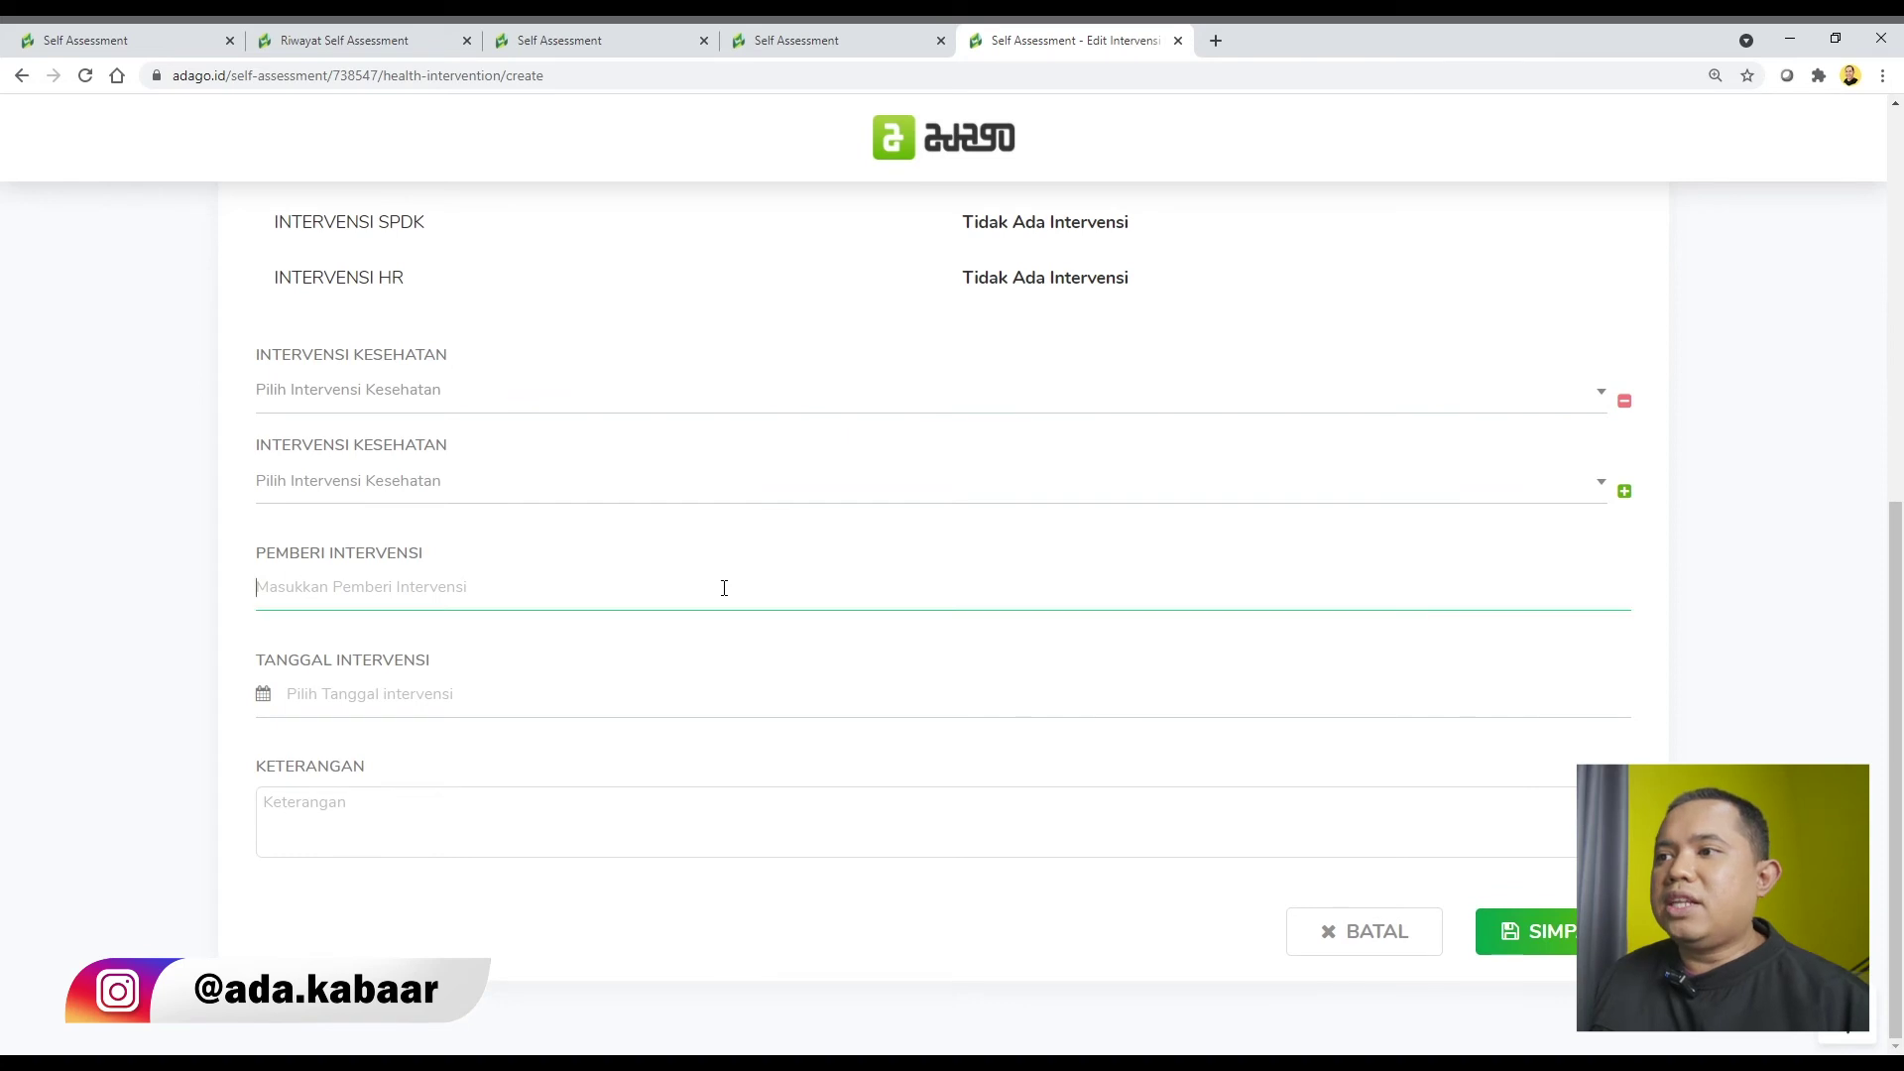
text(dr Damana)
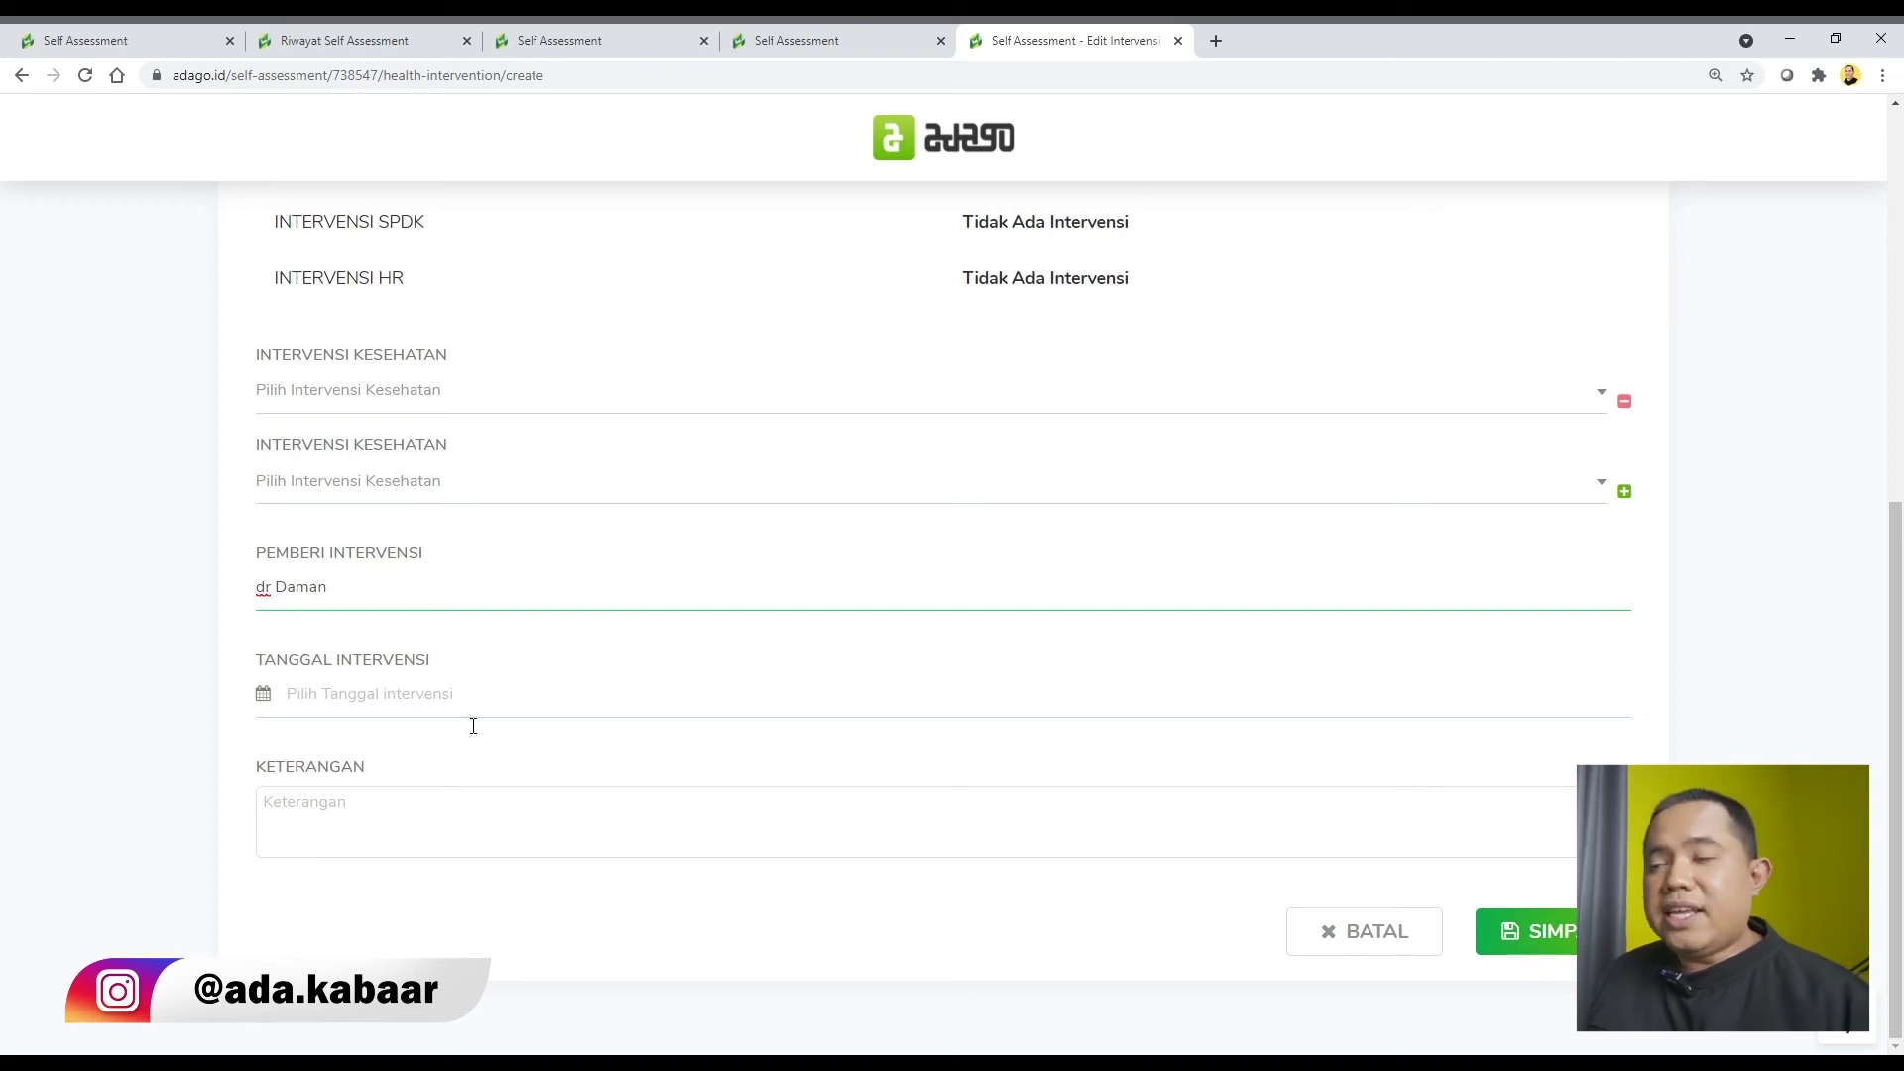
click(428, 812)
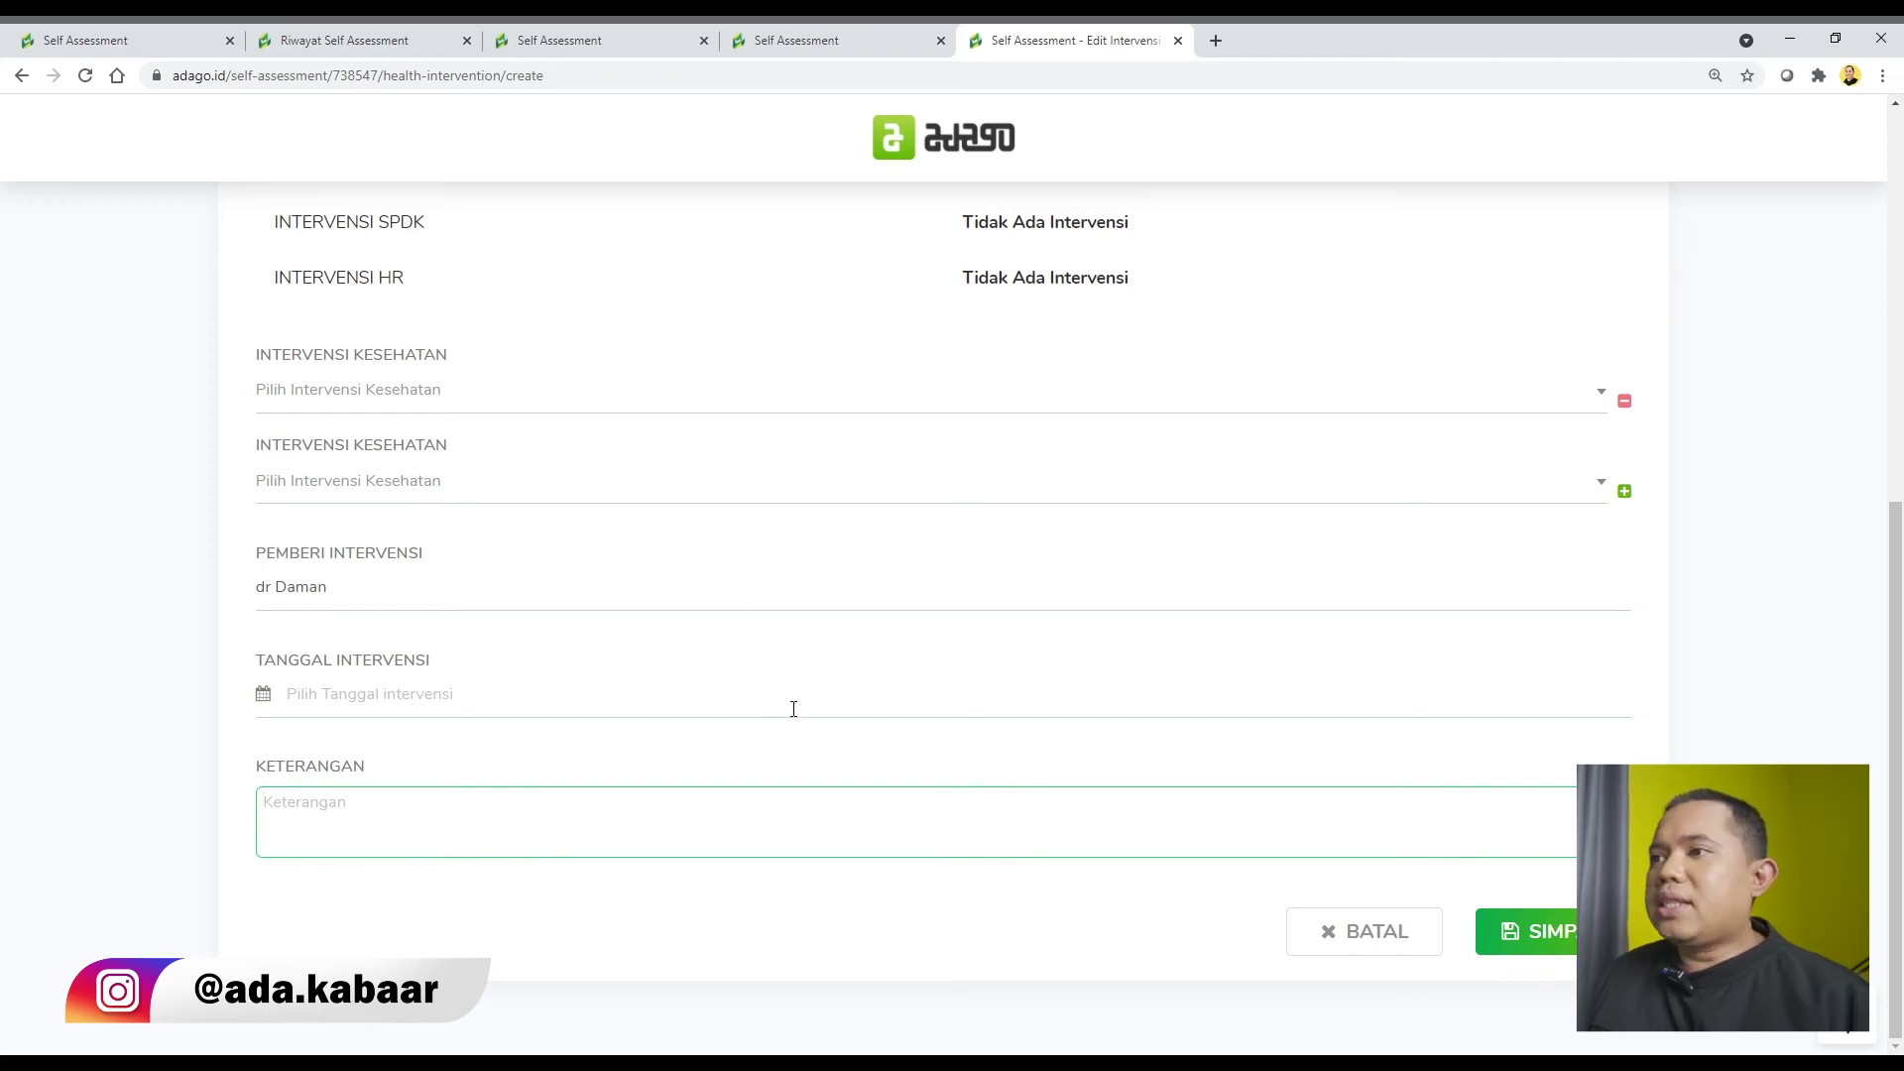
scroll(794, 709, up, 6)
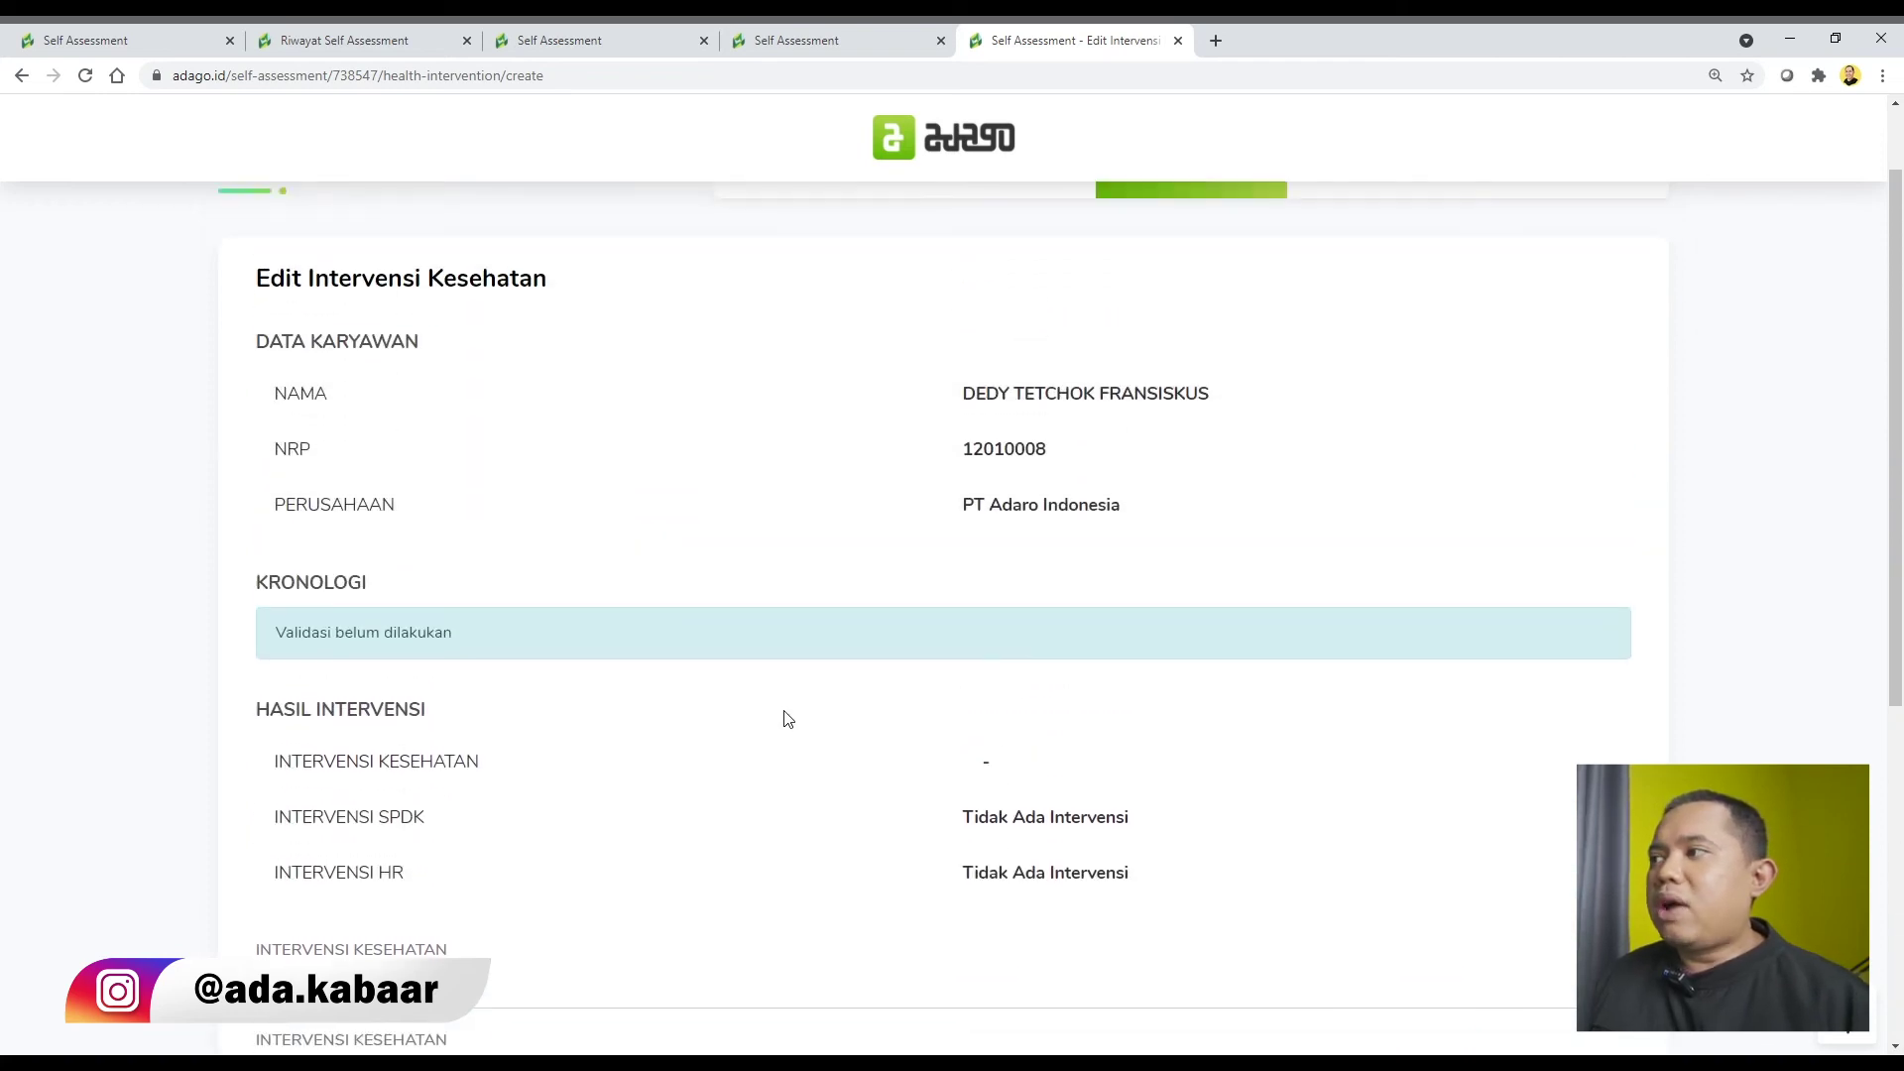
scroll(789, 719, up, 1)
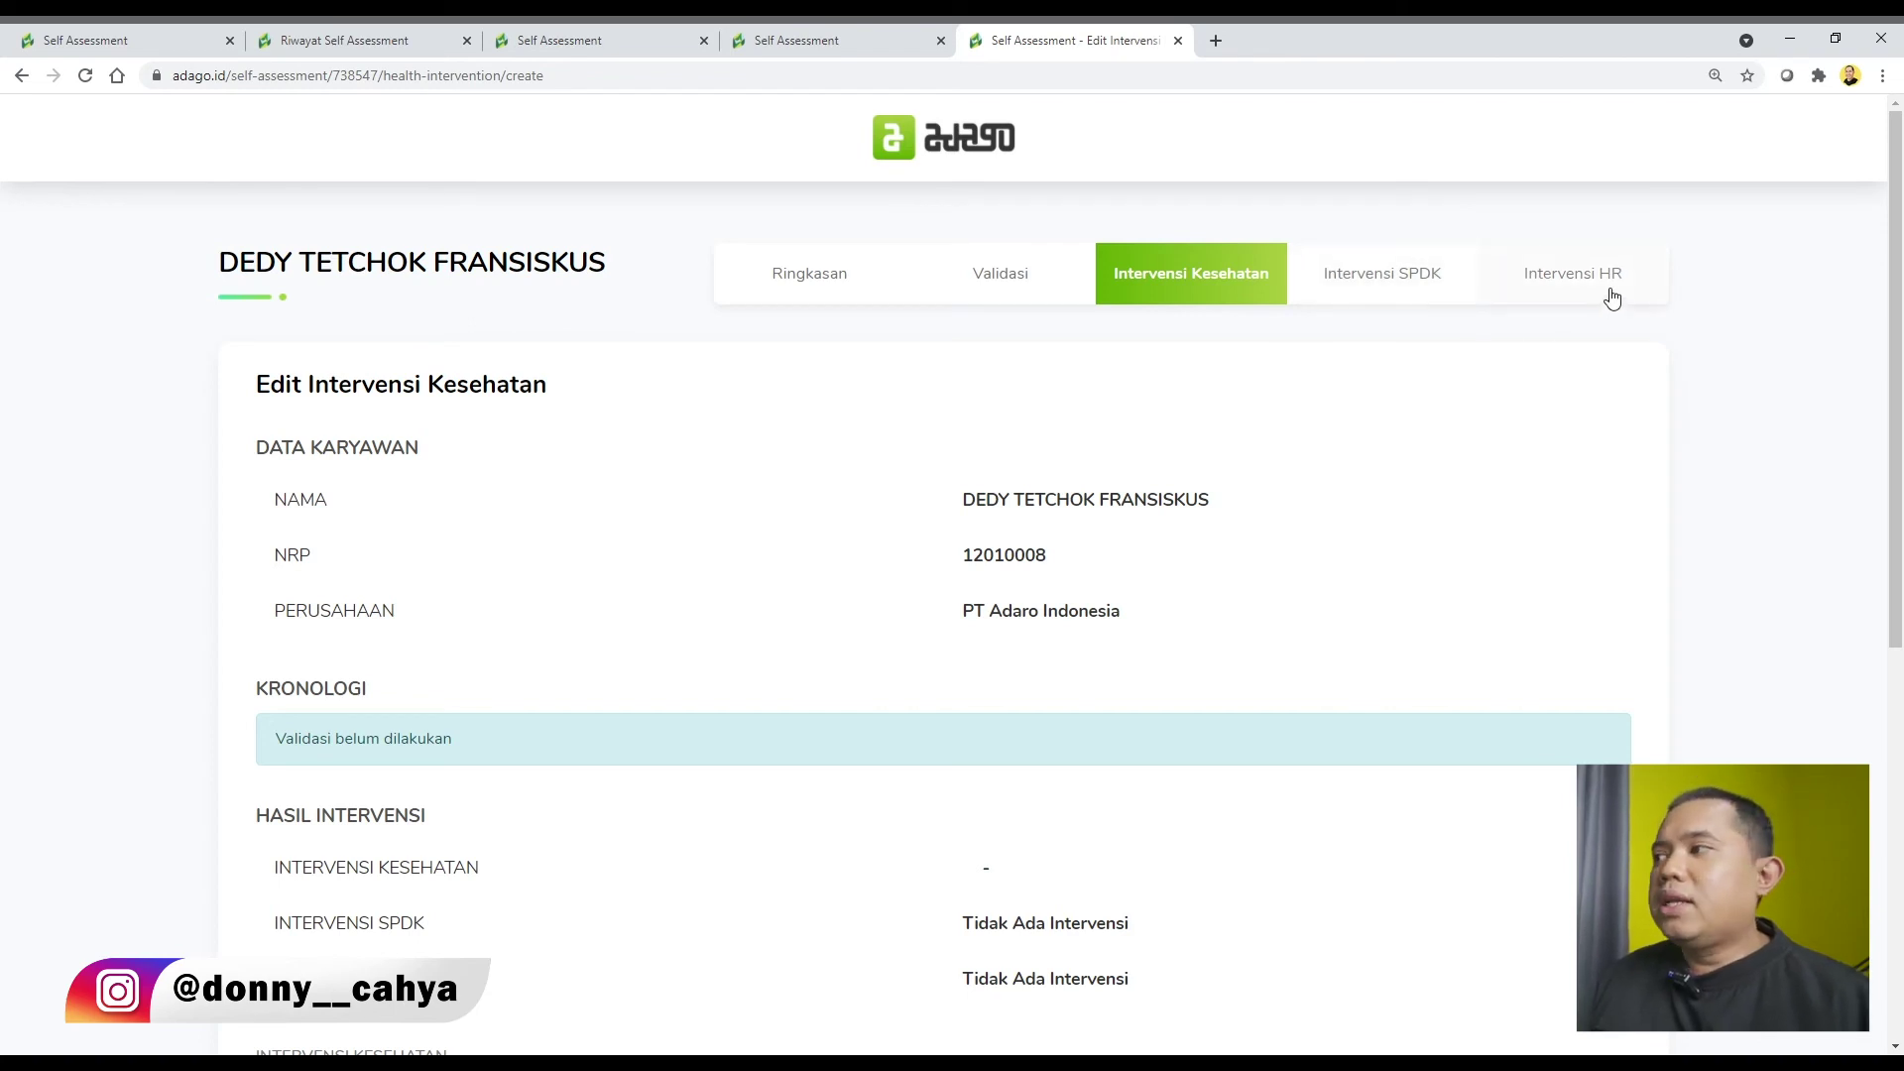
Open the SPDK intervention for editing and keep it at Tidak Ada Intervensi.
click(1437, 291)
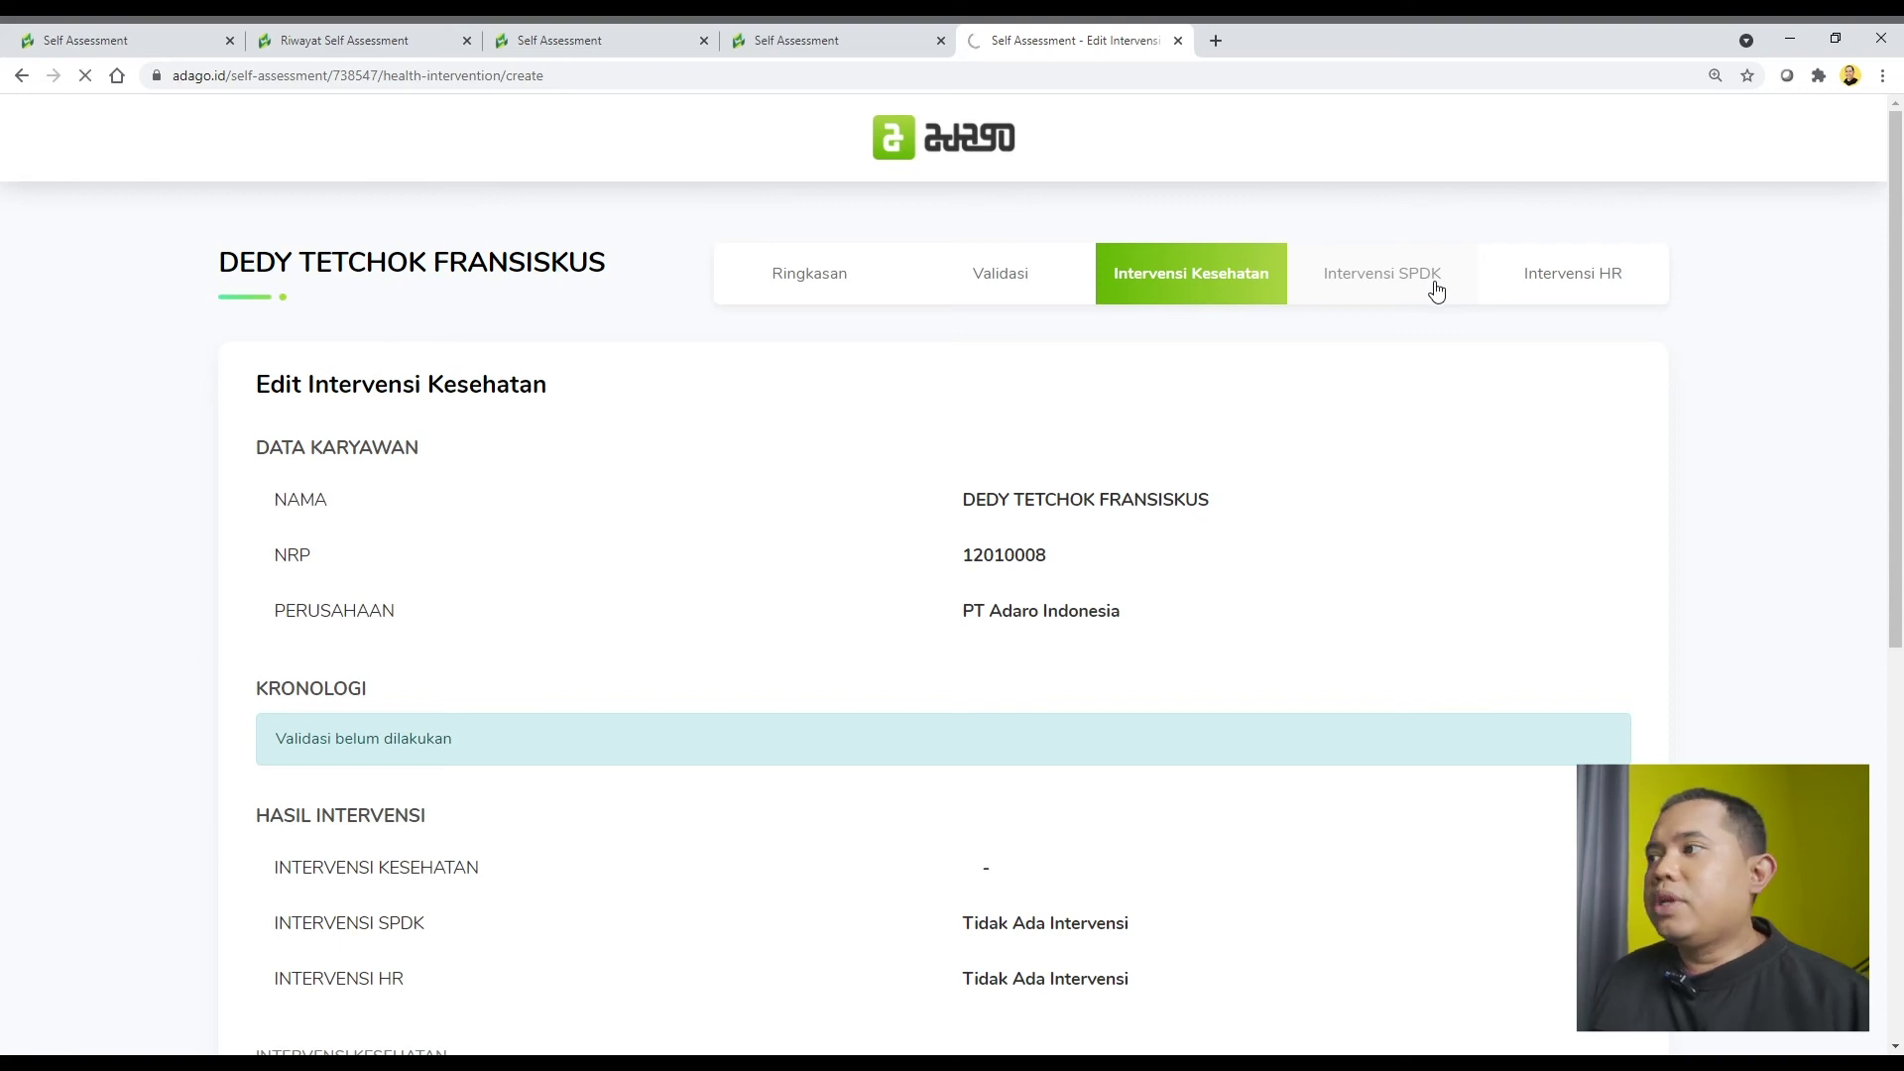
click(1538, 407)
scroll(1299, 457, down, 5)
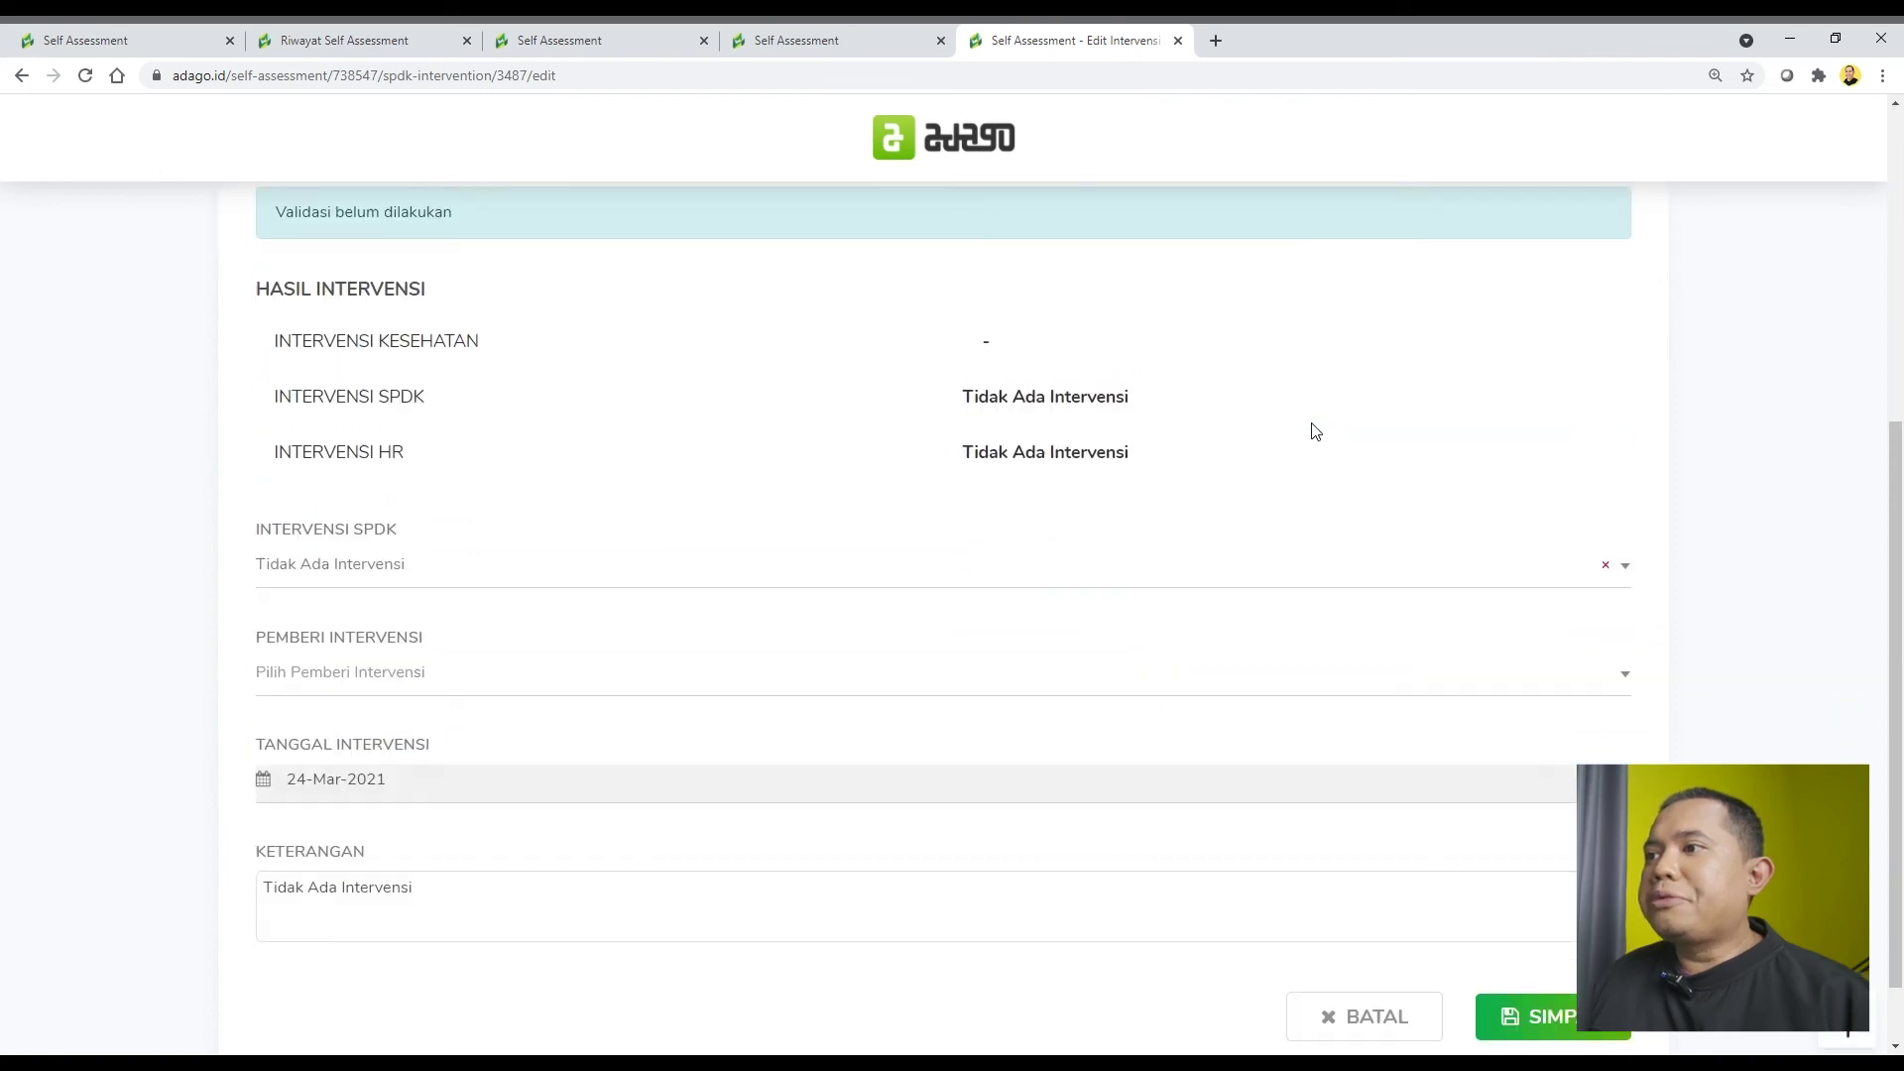
scroll(1315, 431, down, 1)
click(829, 518)
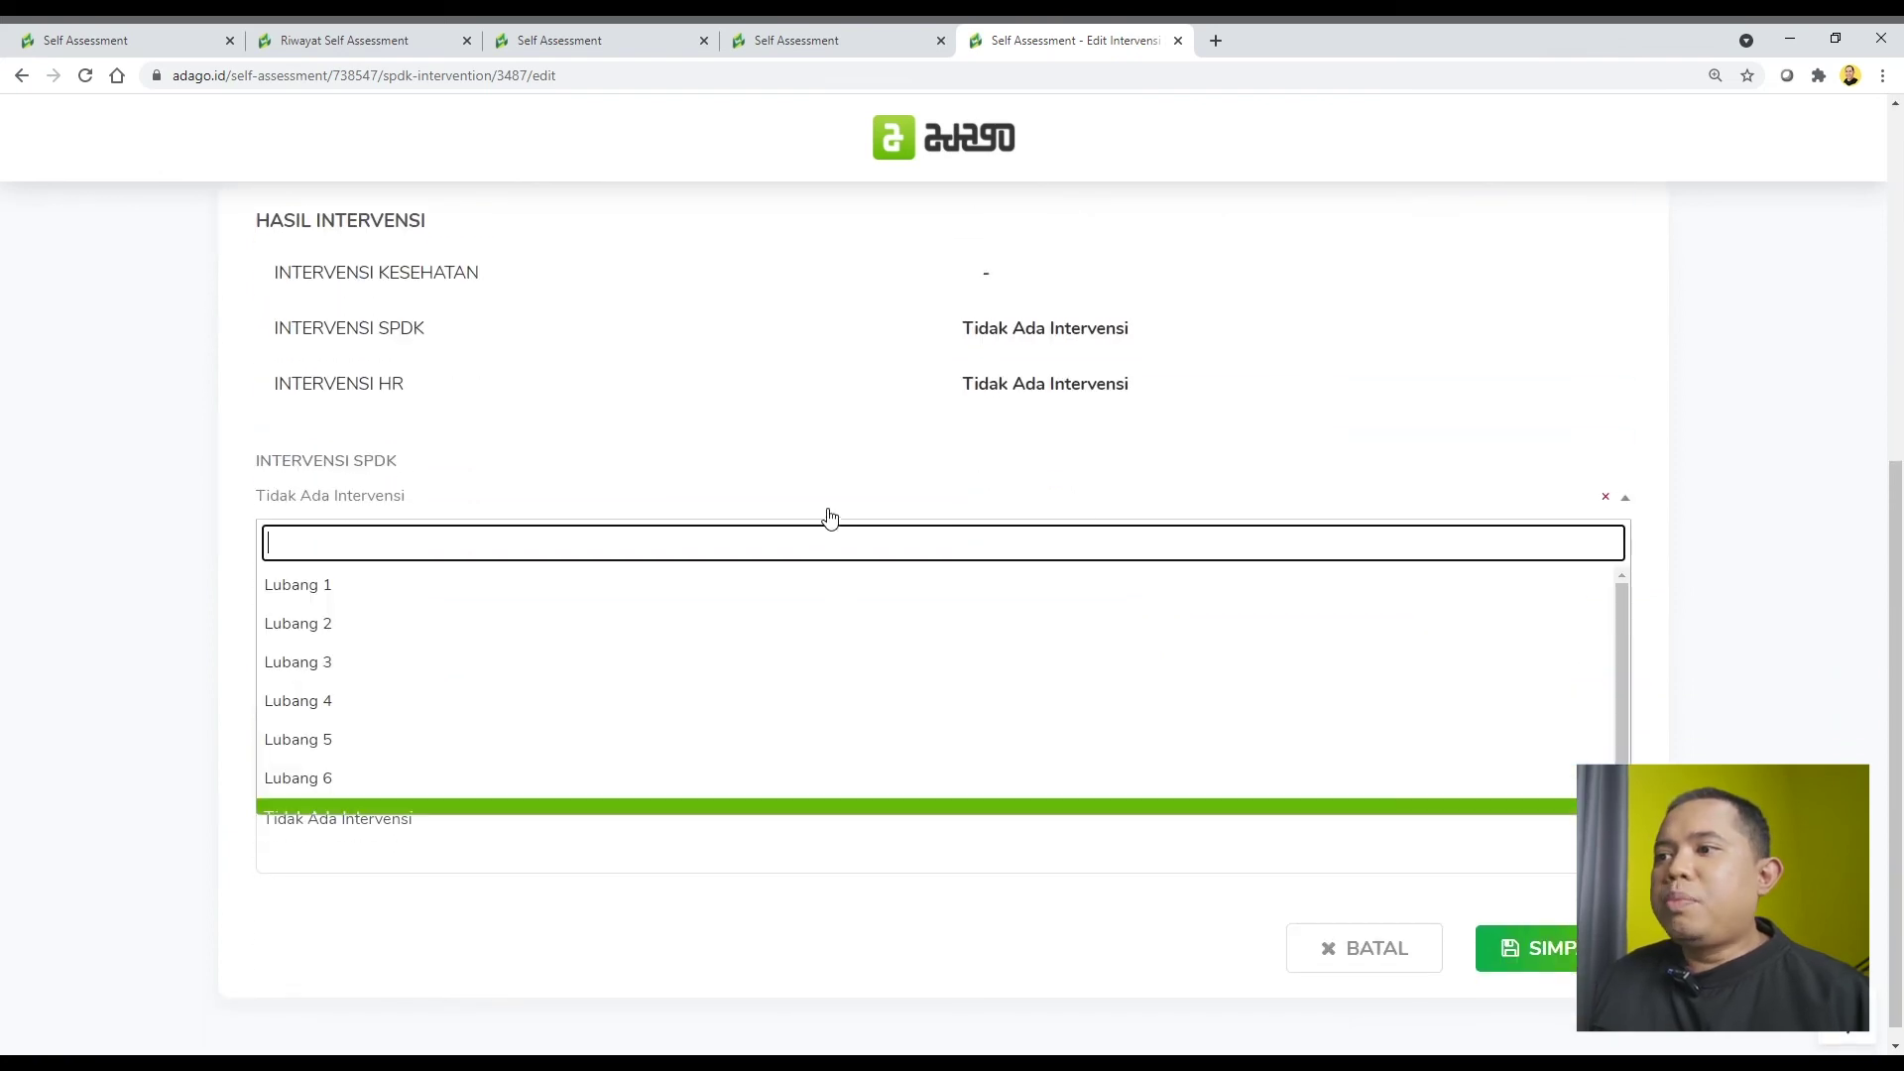
scroll(828, 615, down, 1)
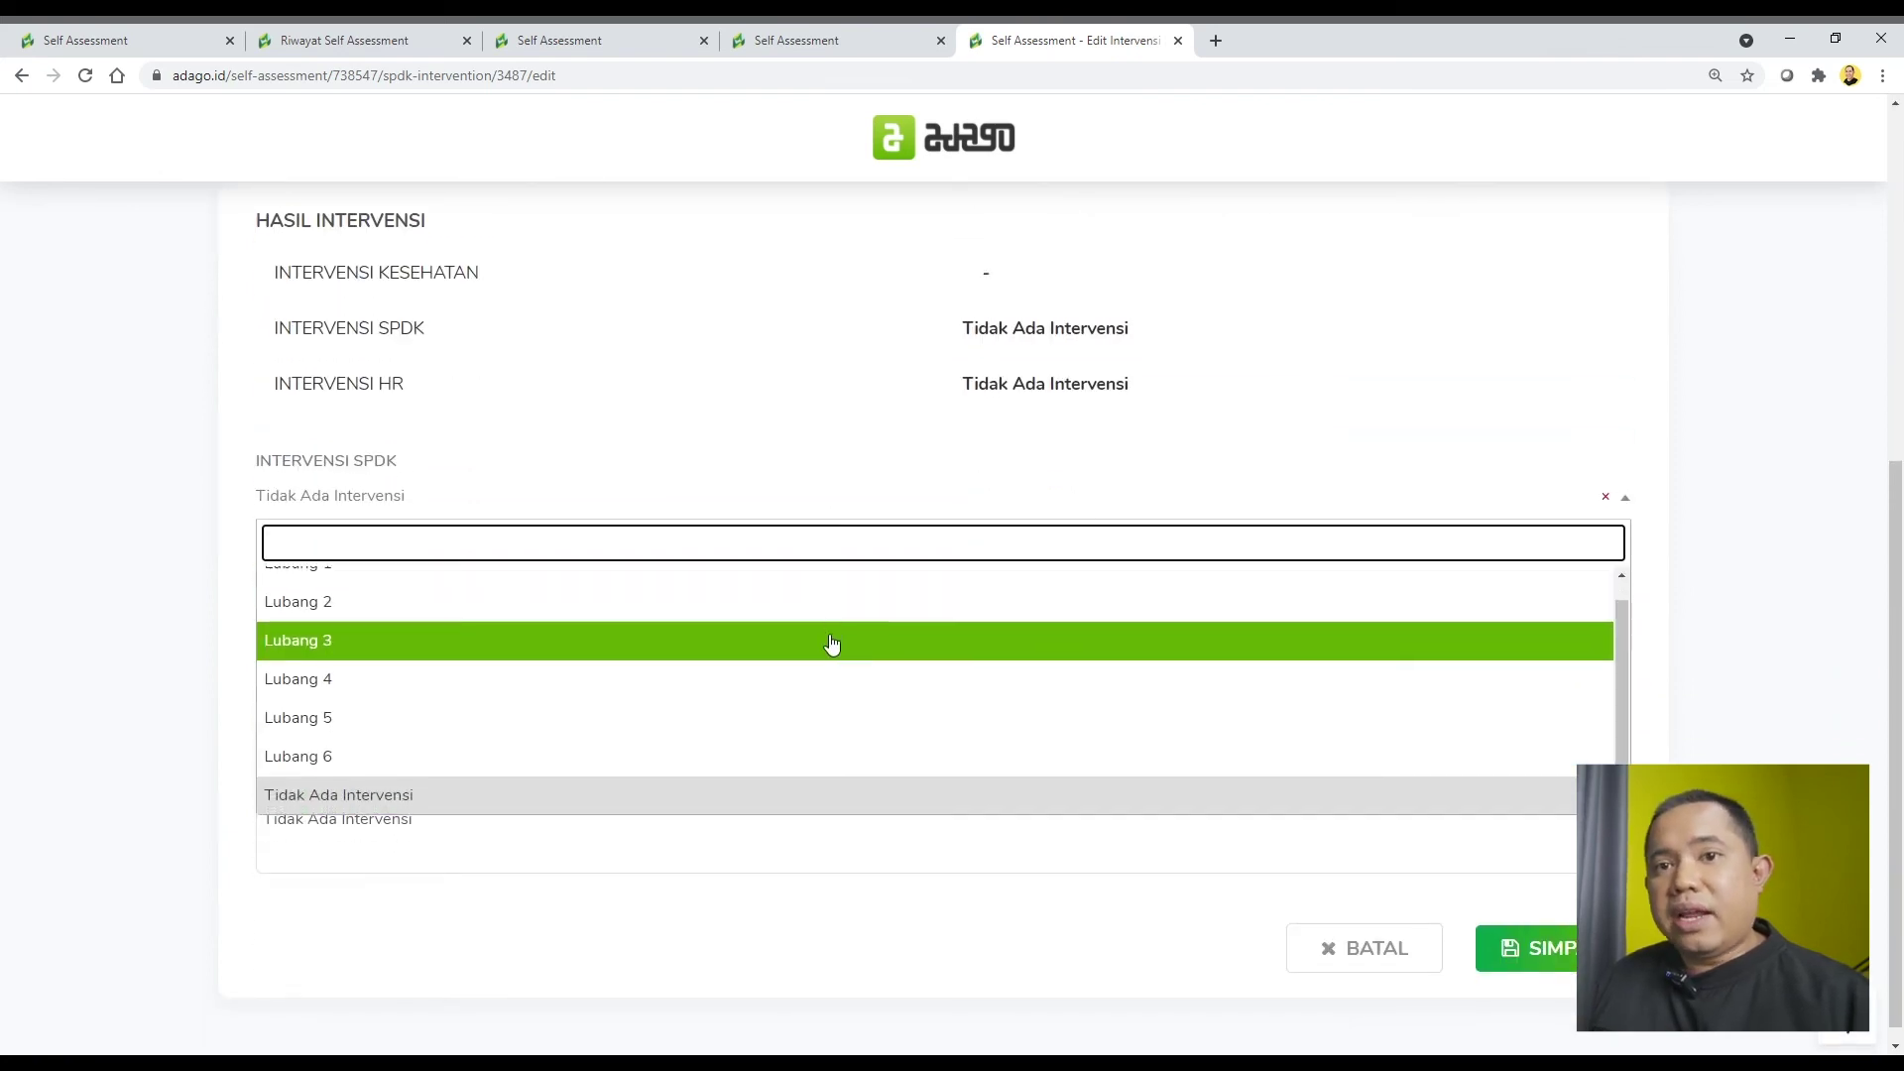
click(1727, 402)
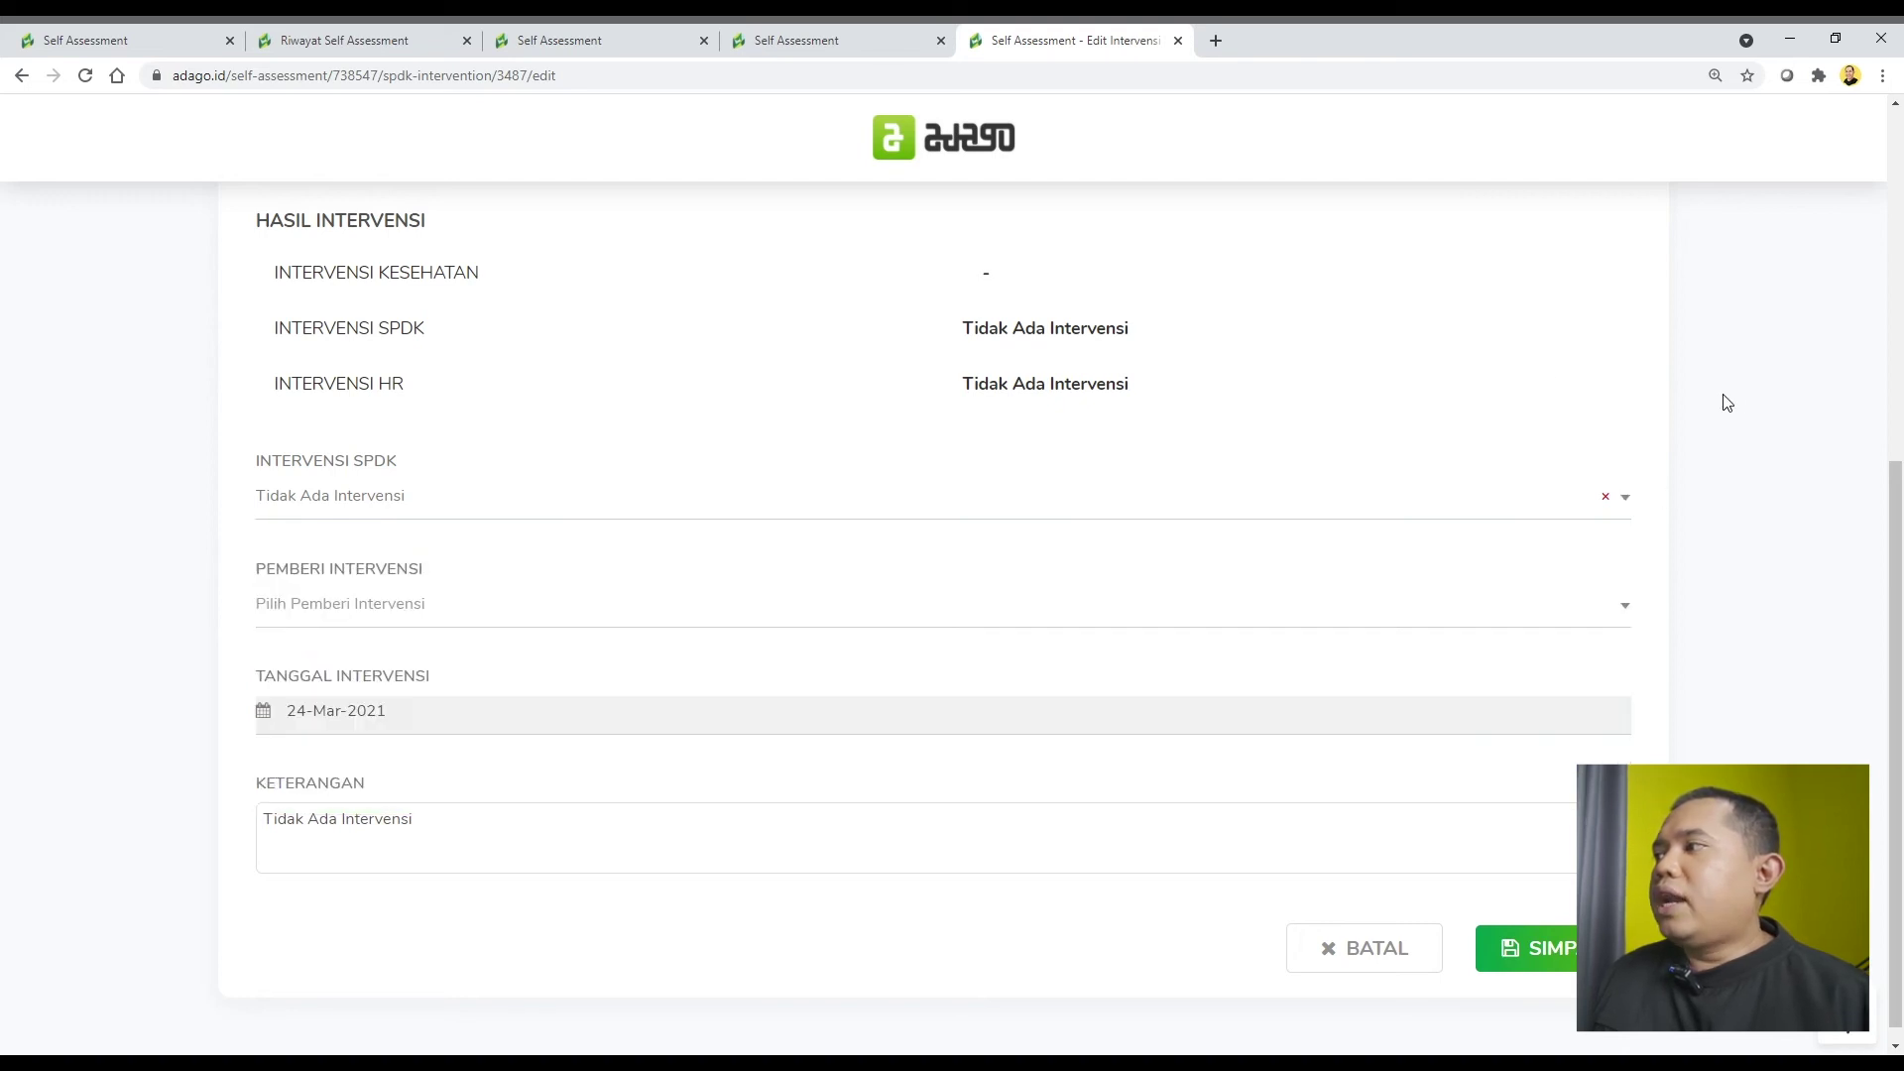
scroll(1434, 355, up, 6)
Open the HR intervention for editing and keep it at Tidak Ada Intervensi.
click(1614, 288)
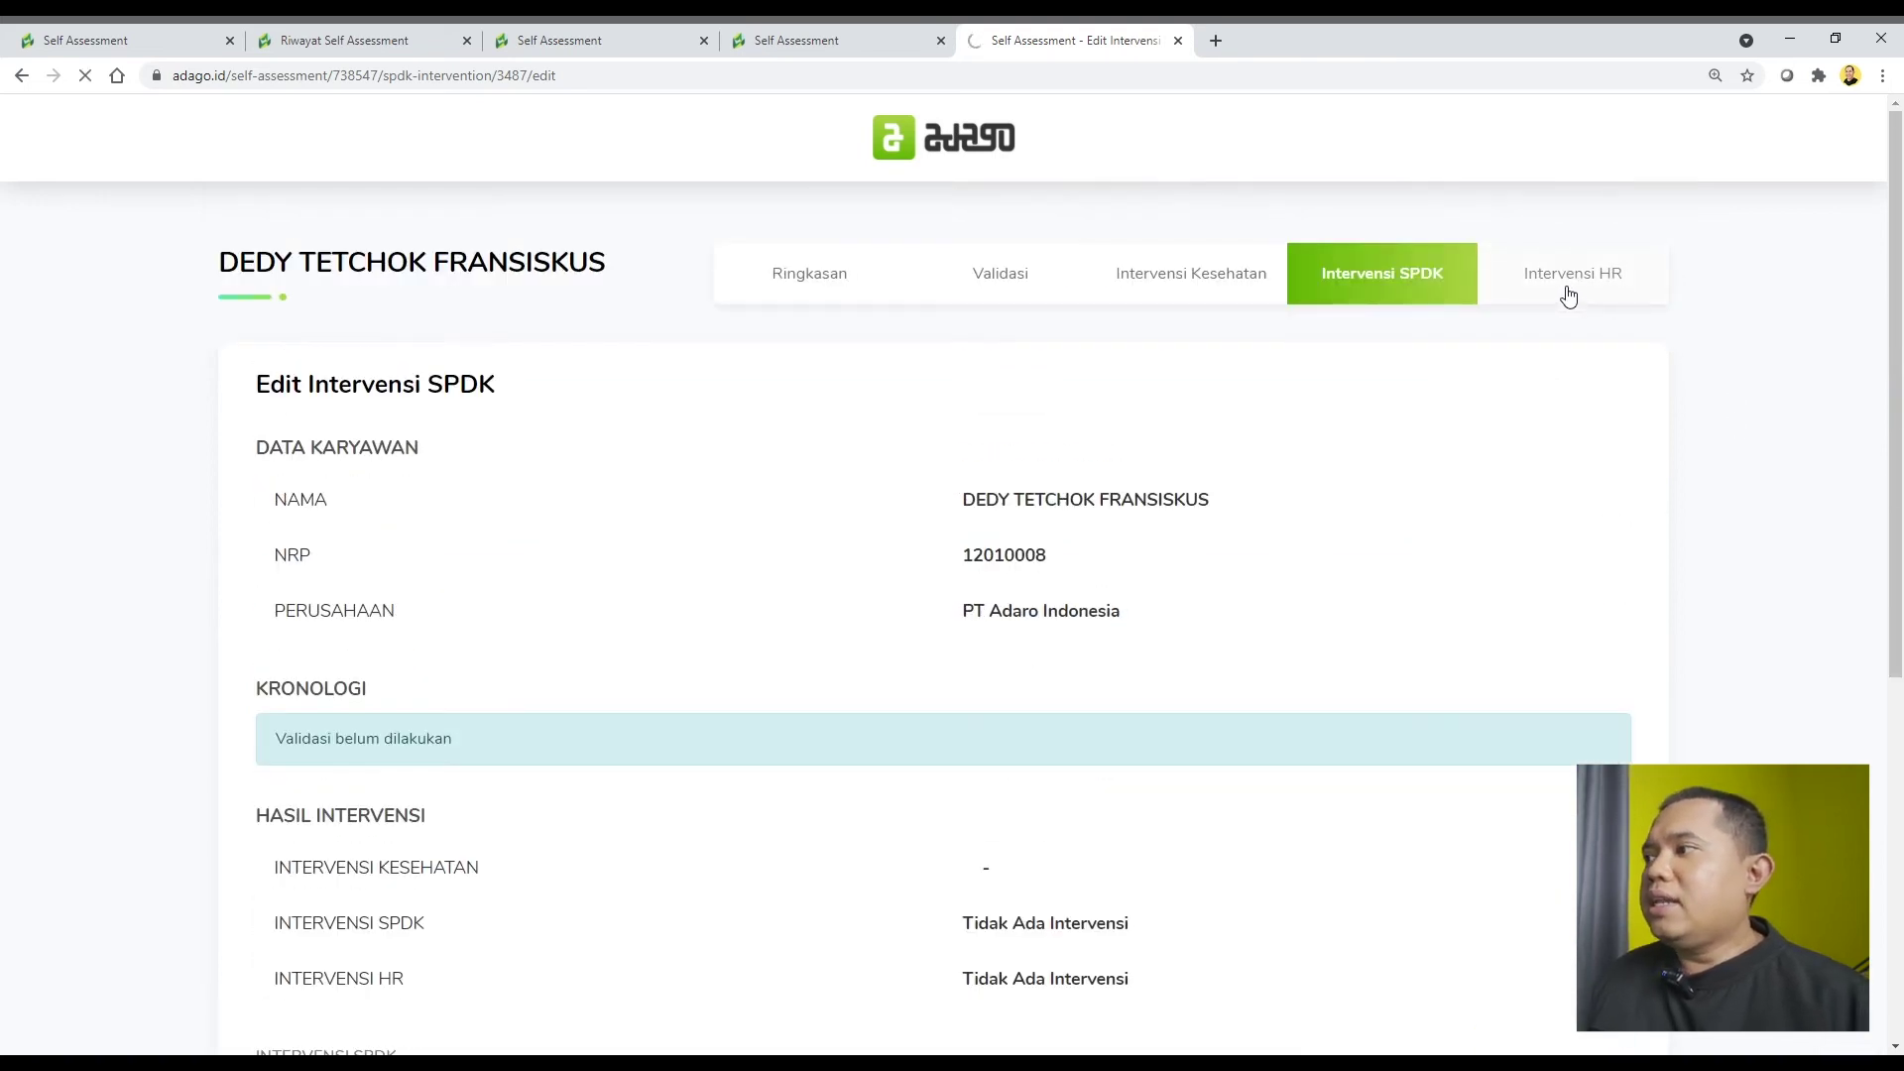
click(1573, 388)
scroll(1170, 484, down, 5)
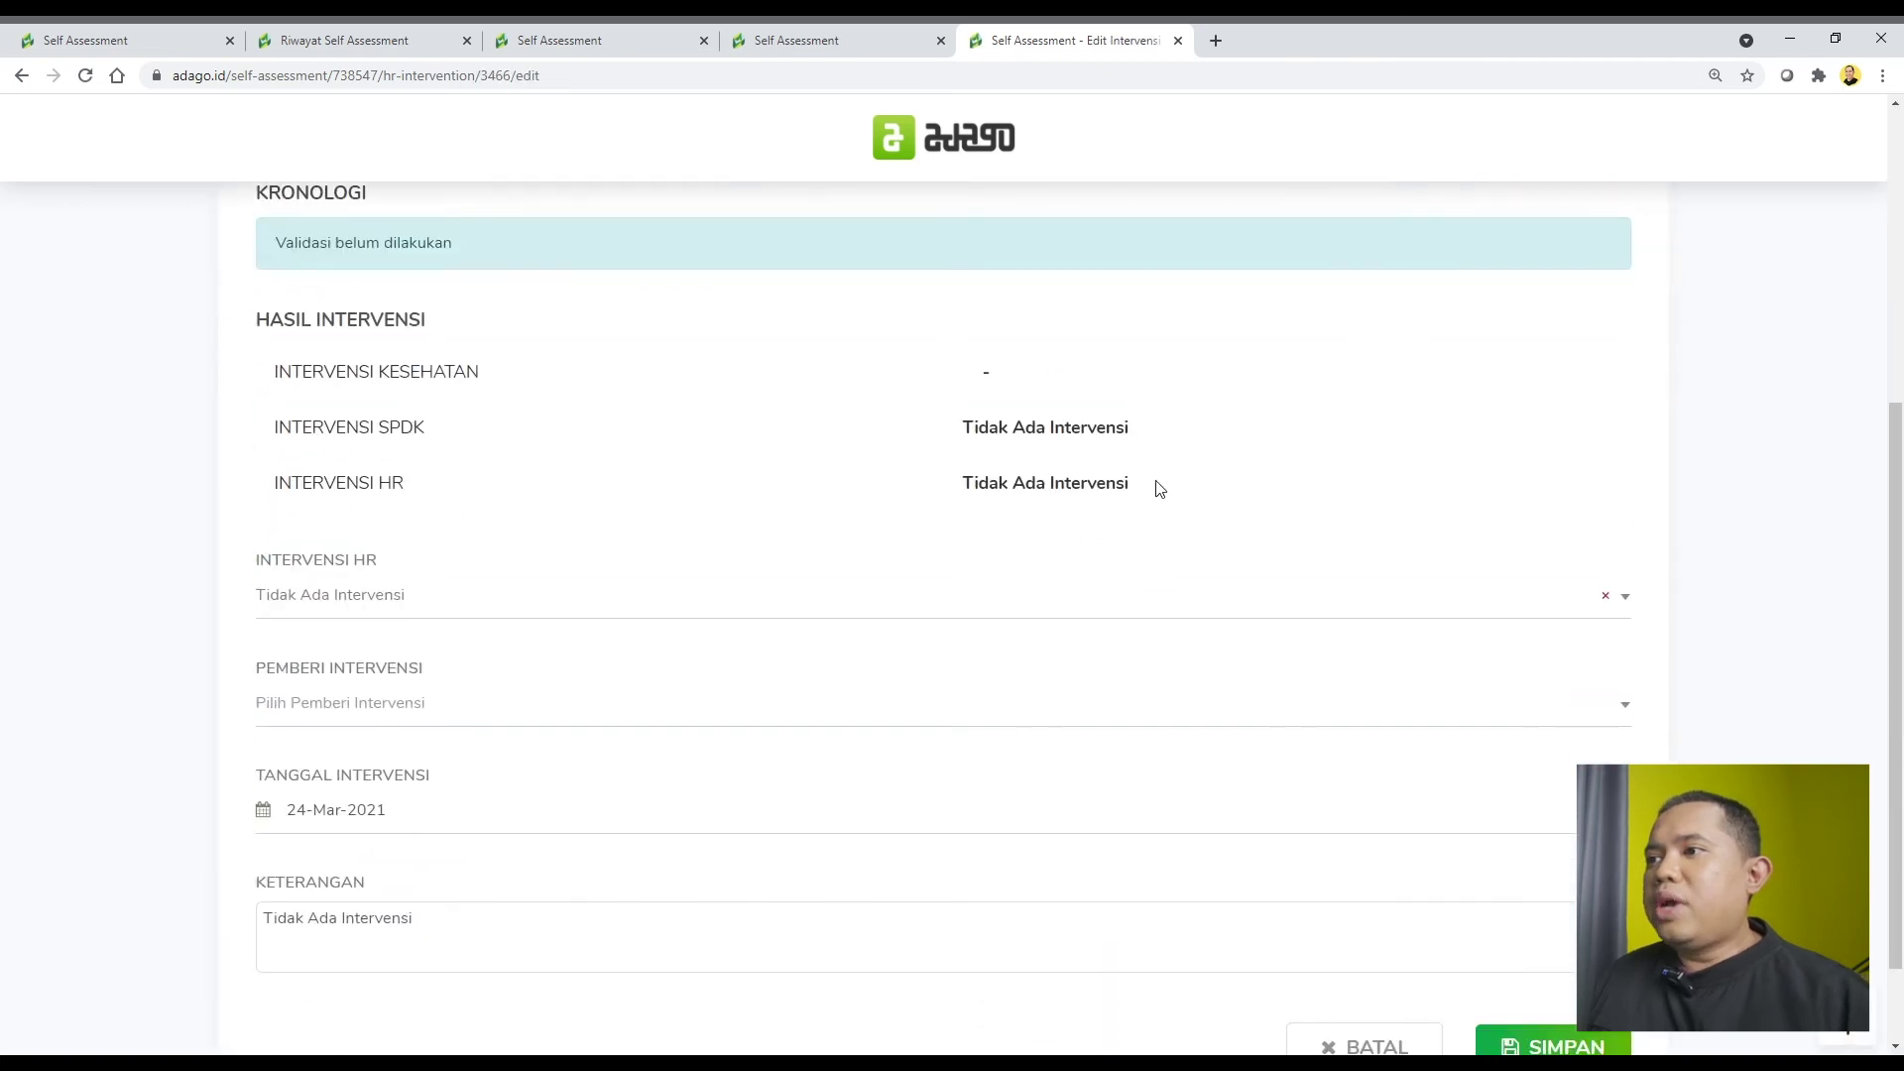
scroll(1159, 488, down, 2)
click(754, 491)
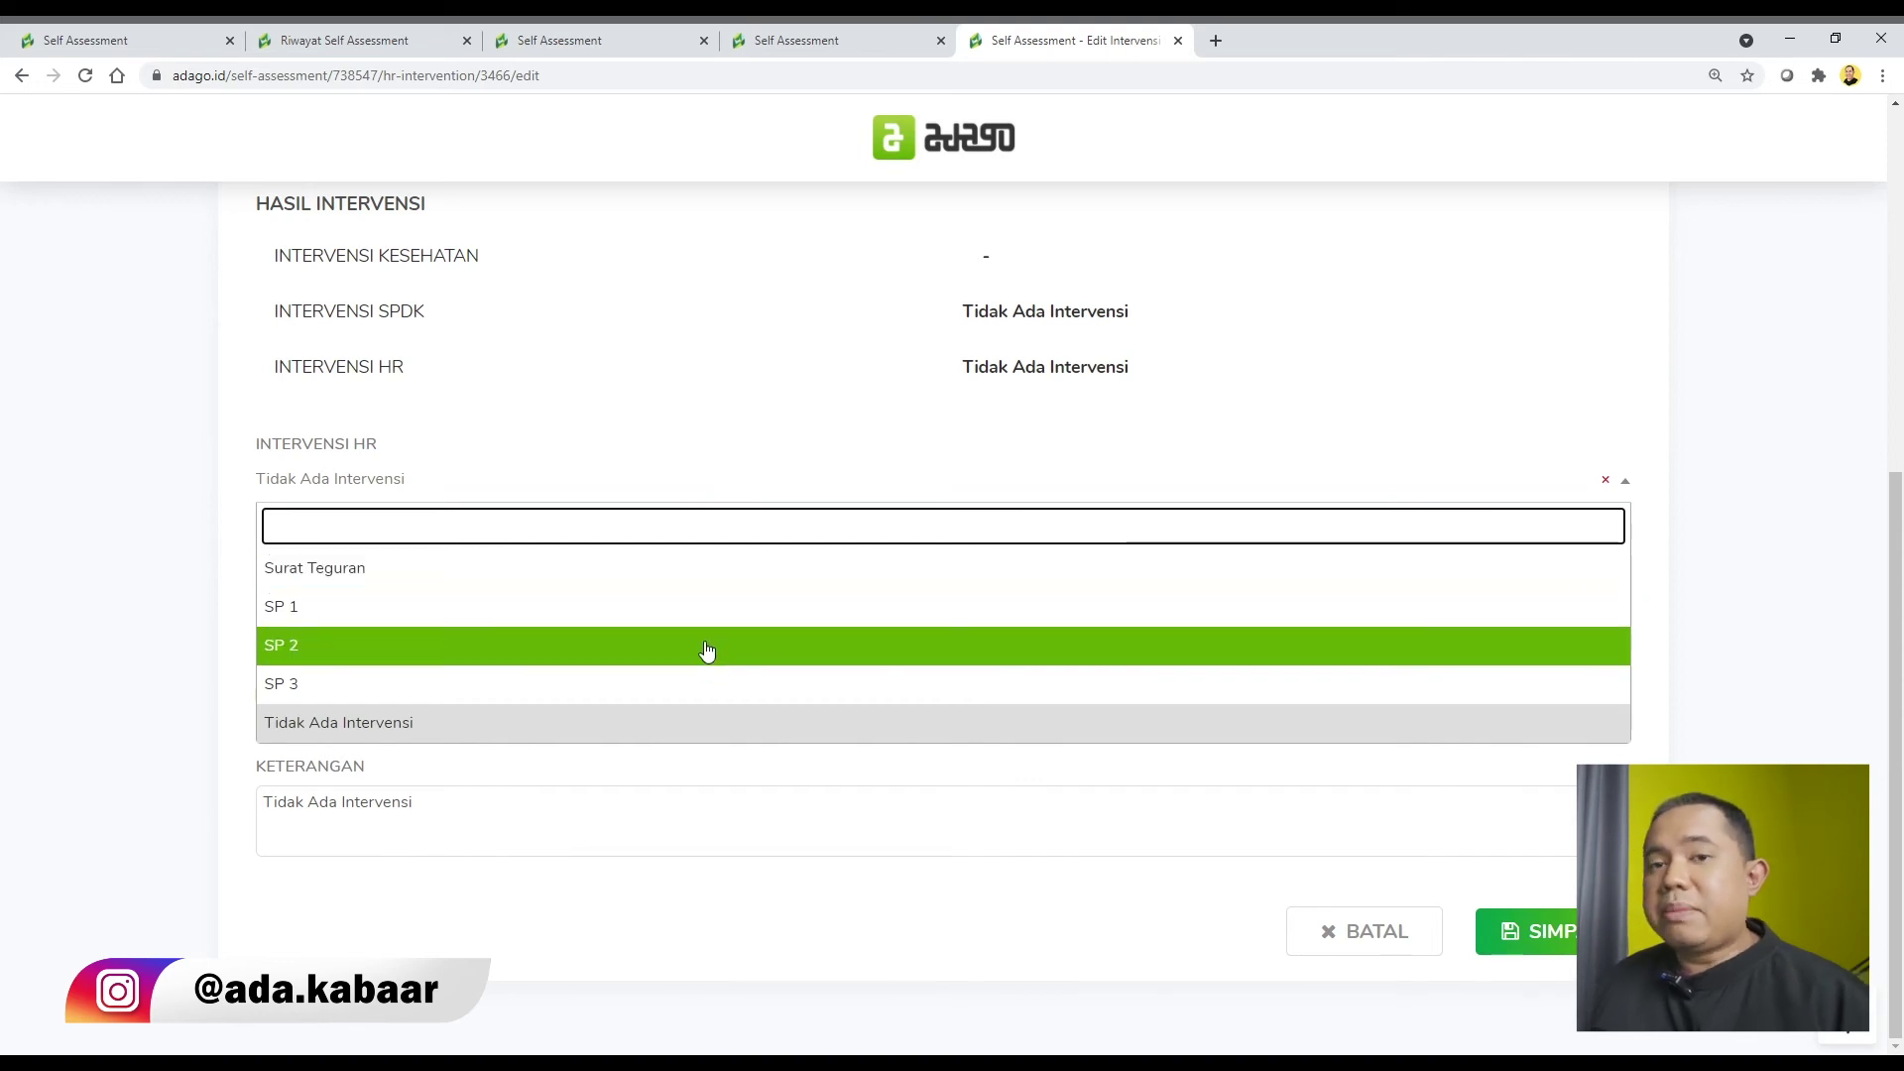
click(1804, 412)
scroll(1694, 428, up, 10)
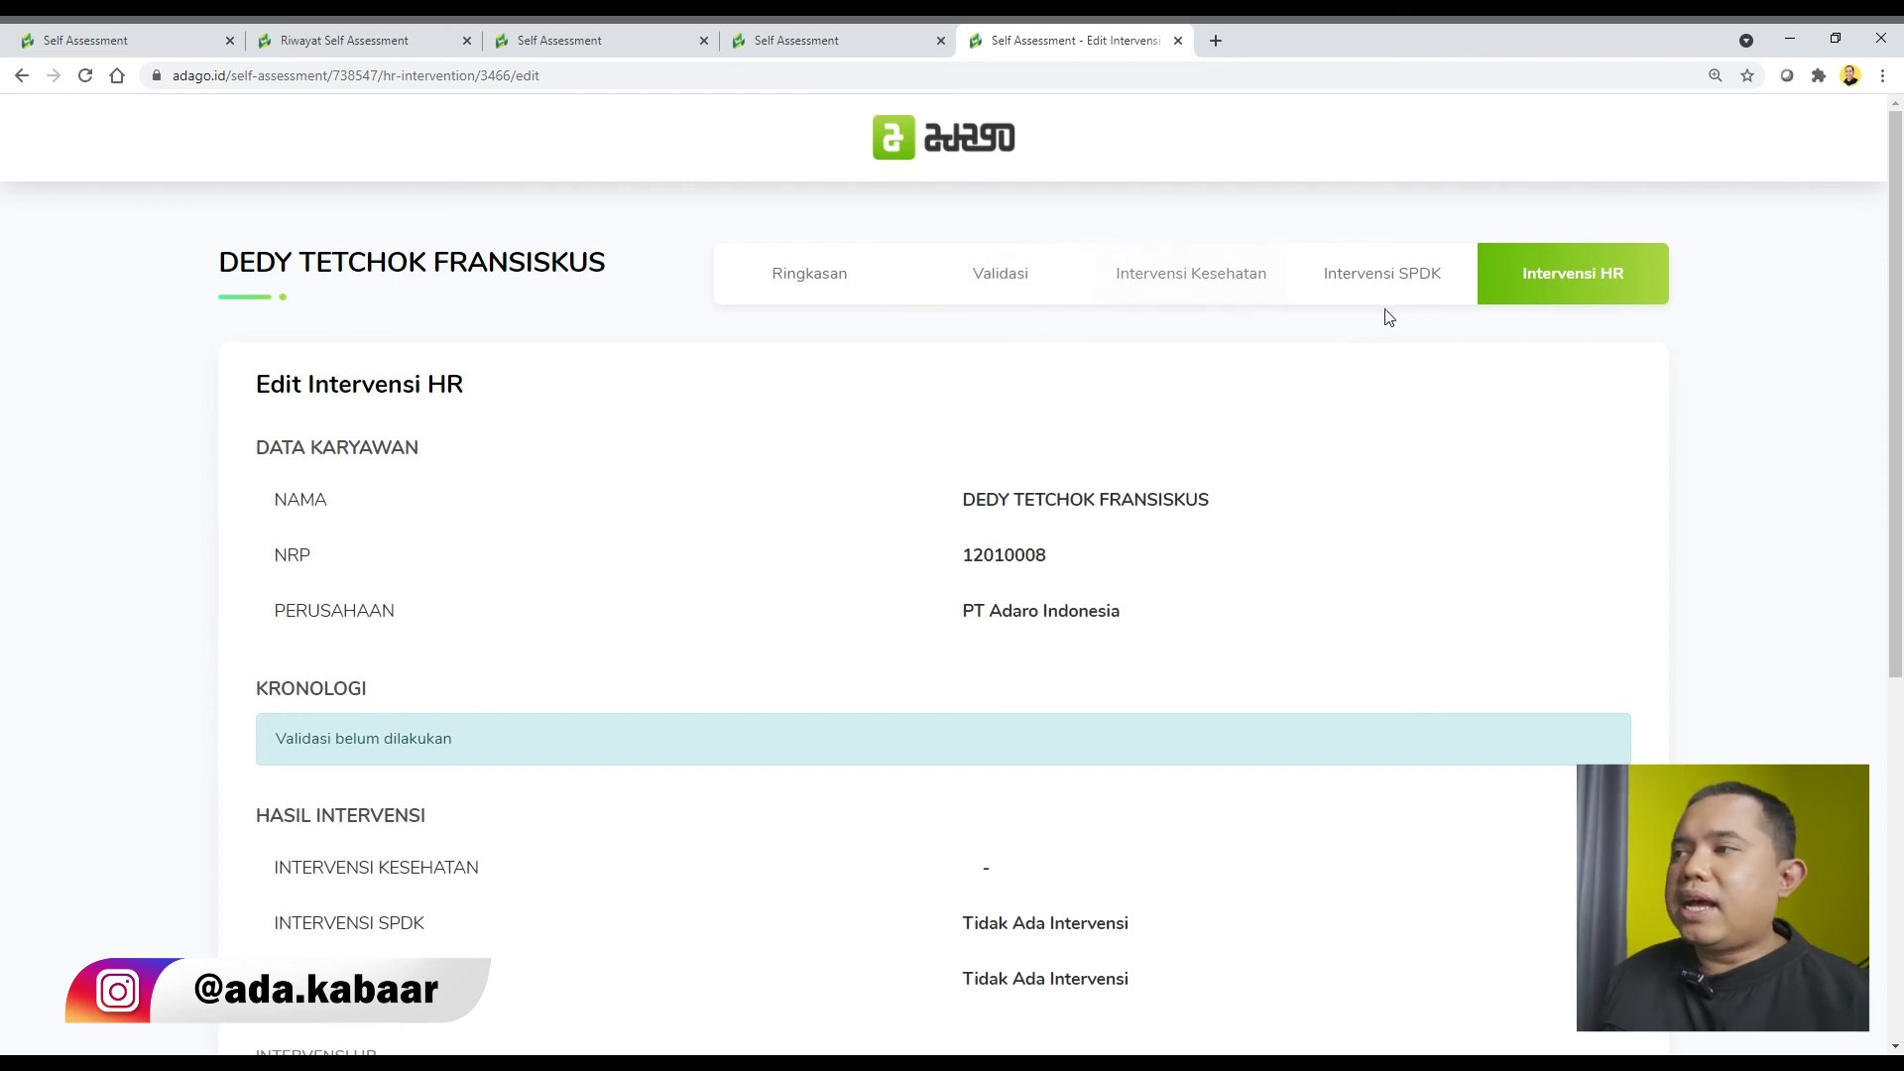
Return to the Ringkasan tab and review the Hasil Validasi and Hasil Intervensi tables, highlighting both.
click(820, 280)
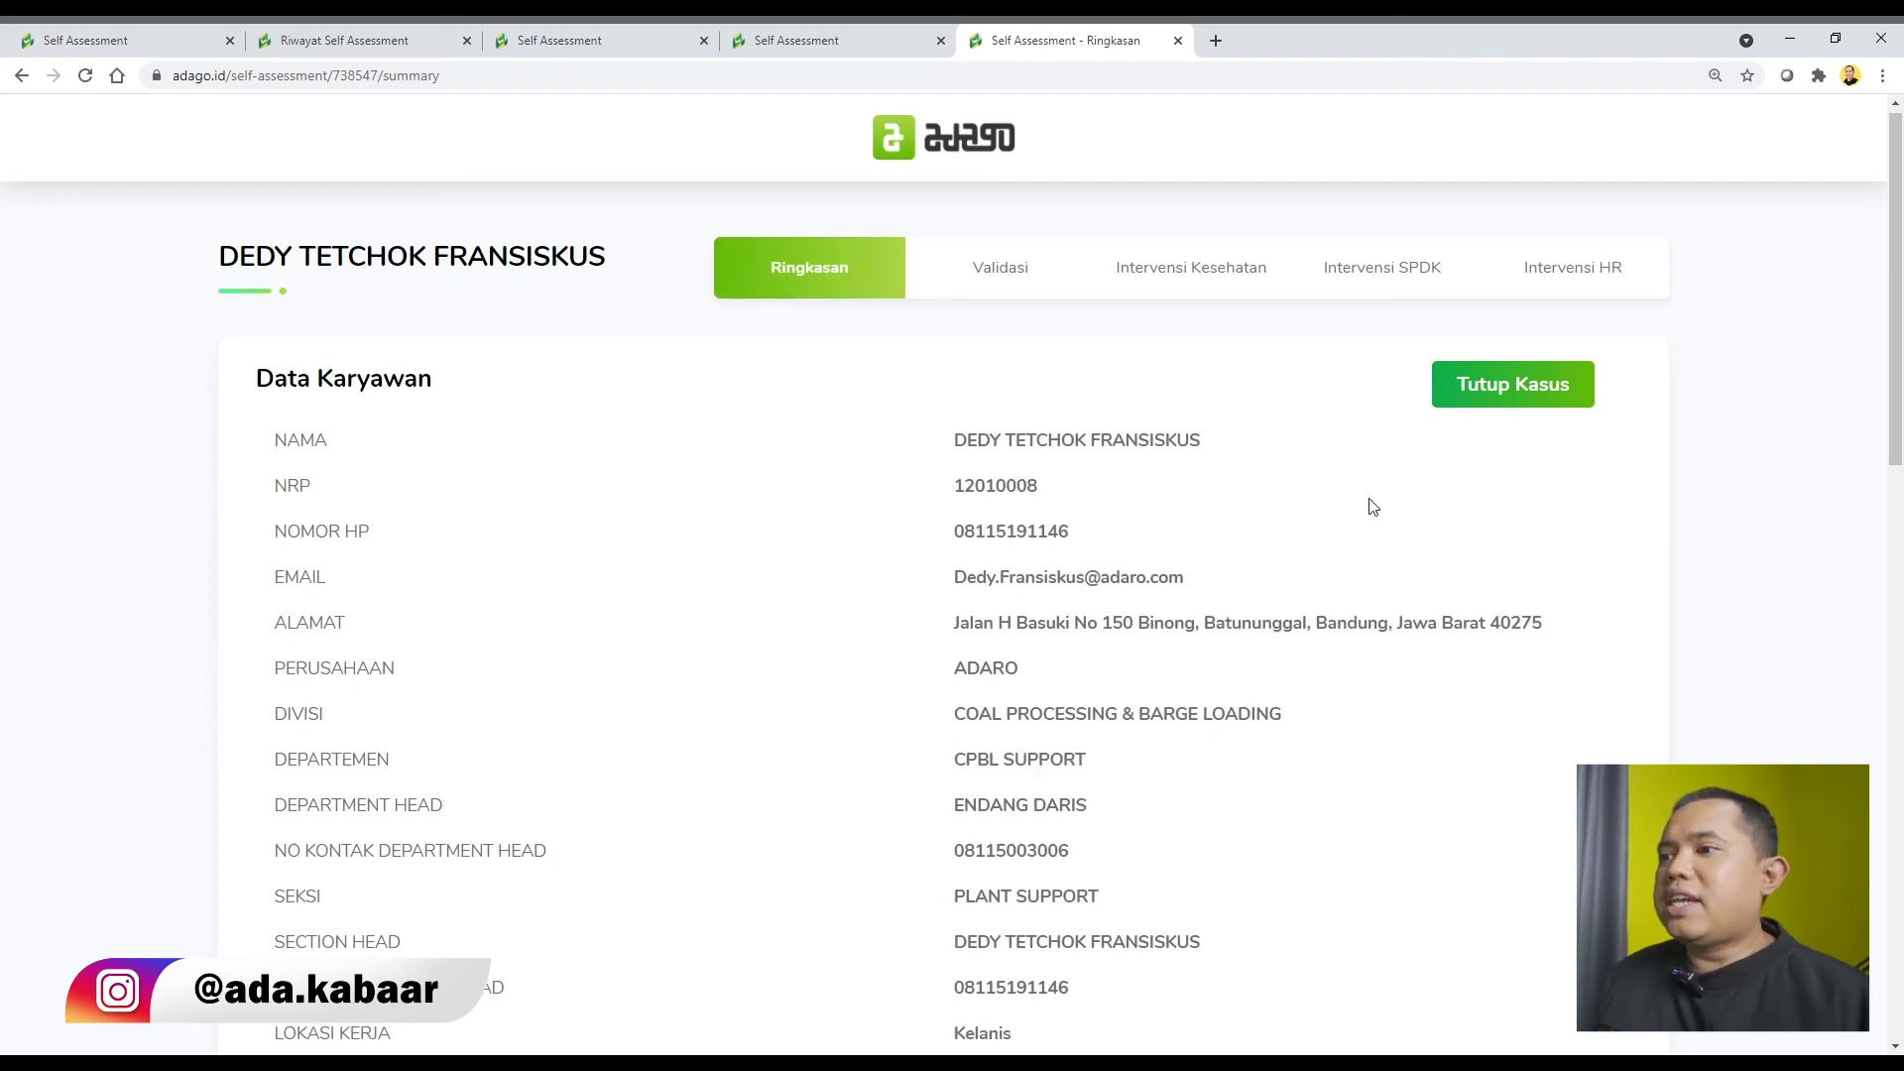
scroll(1369, 502, down, 10)
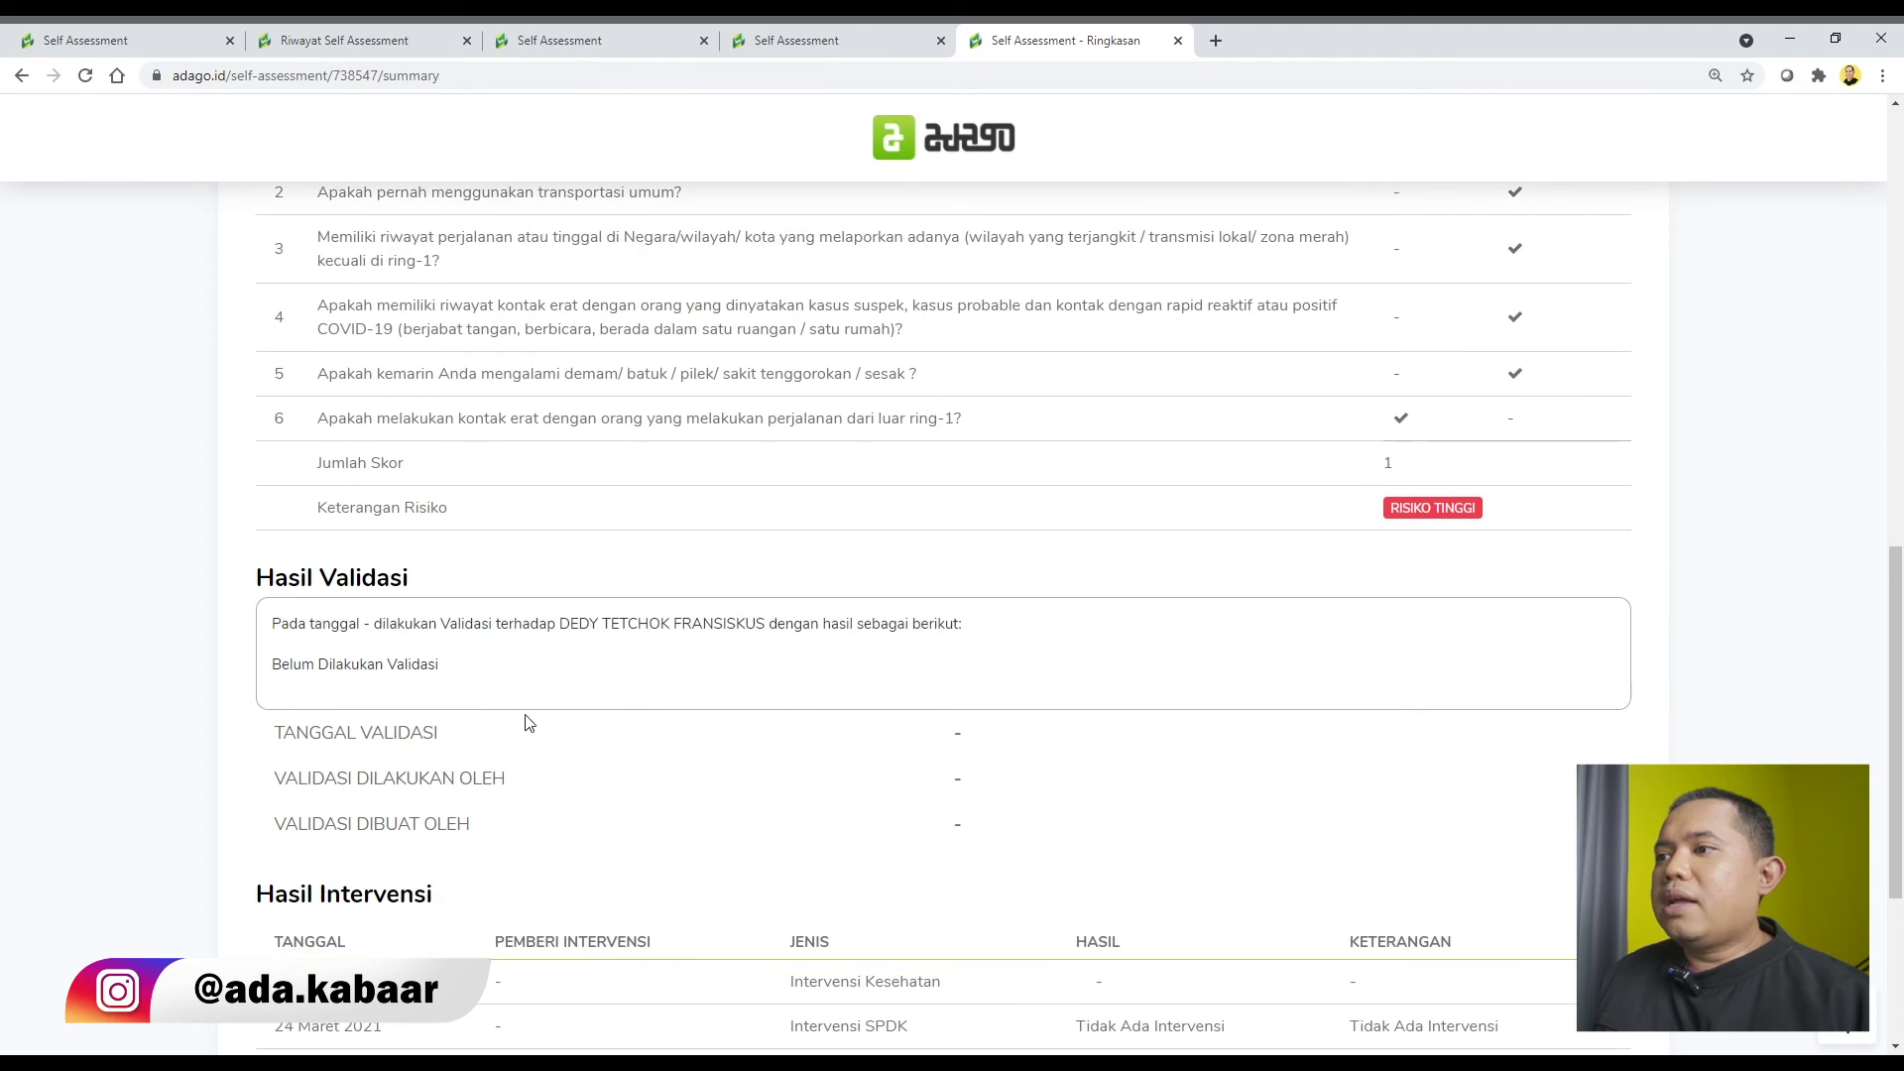
scroll(595, 694, down, 2)
drag(258, 700, 1496, 872)
scroll(684, 598, up, 1)
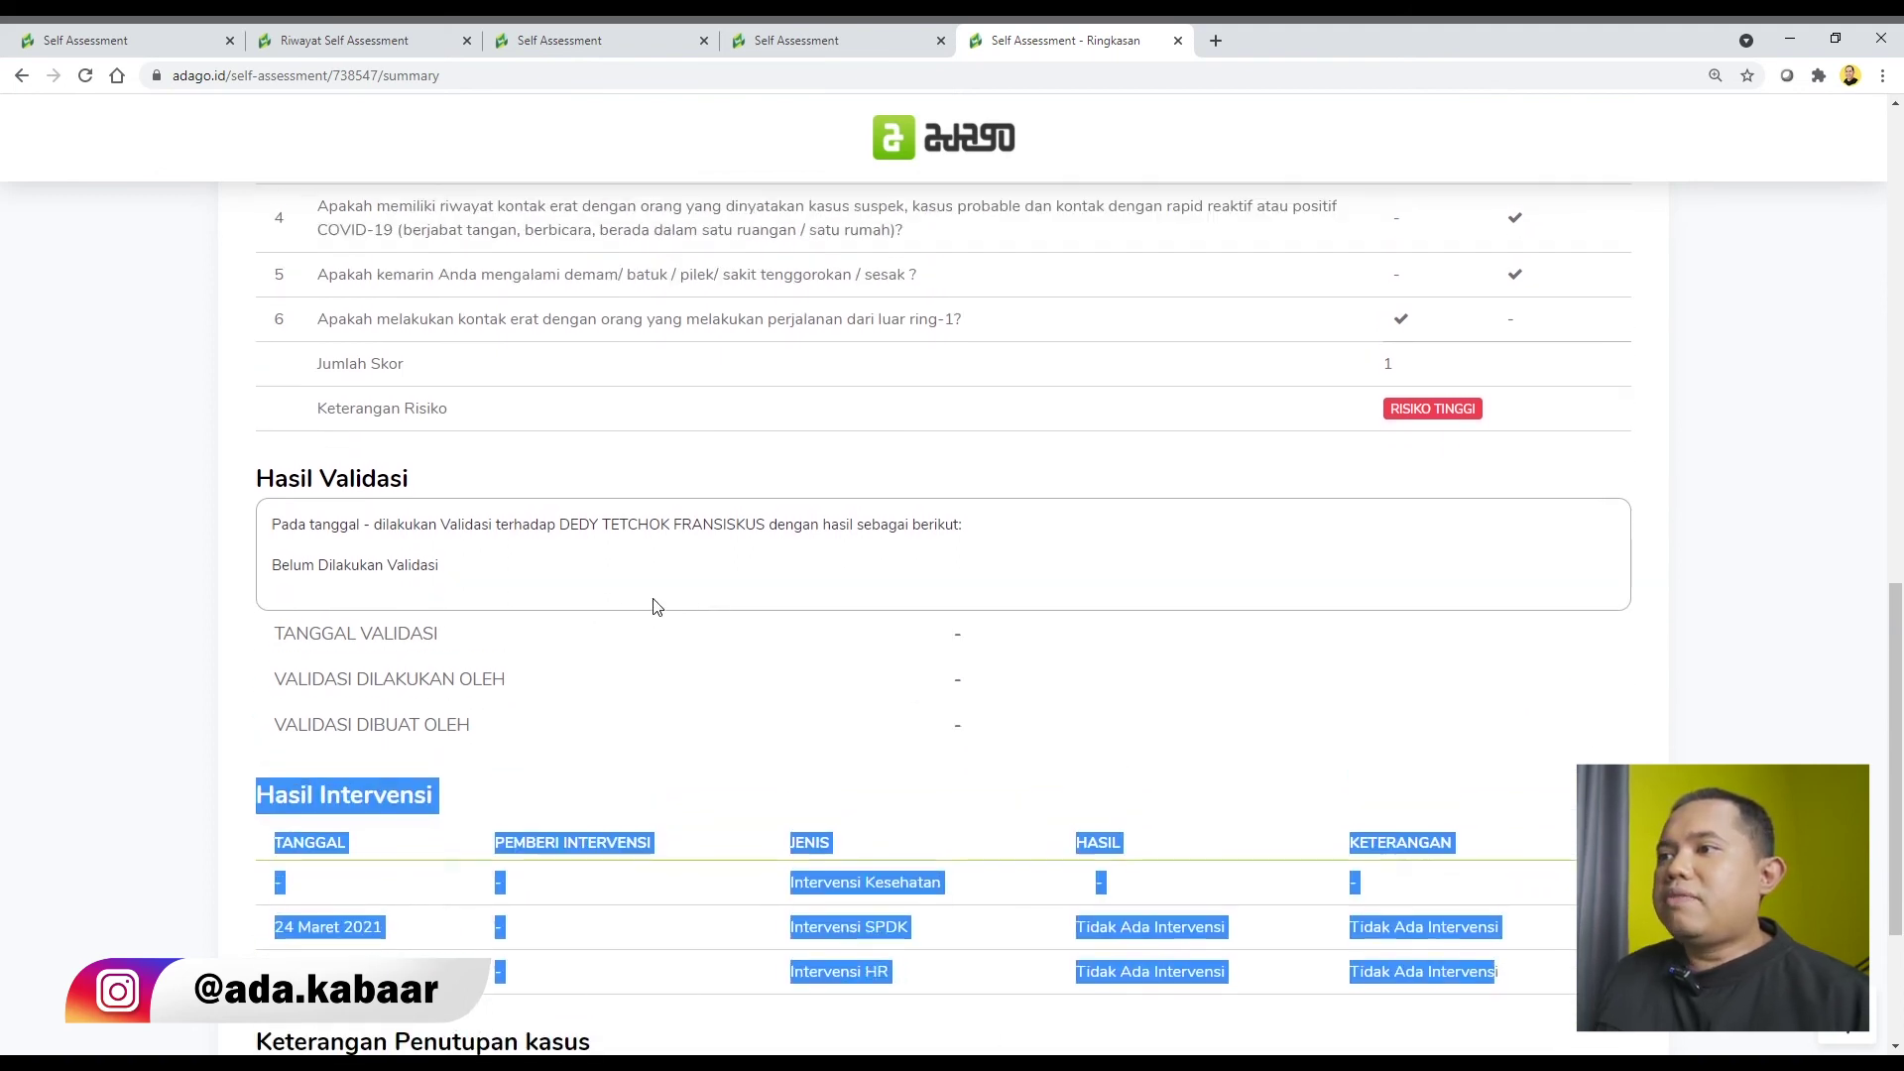
drag(253, 455, 969, 725)
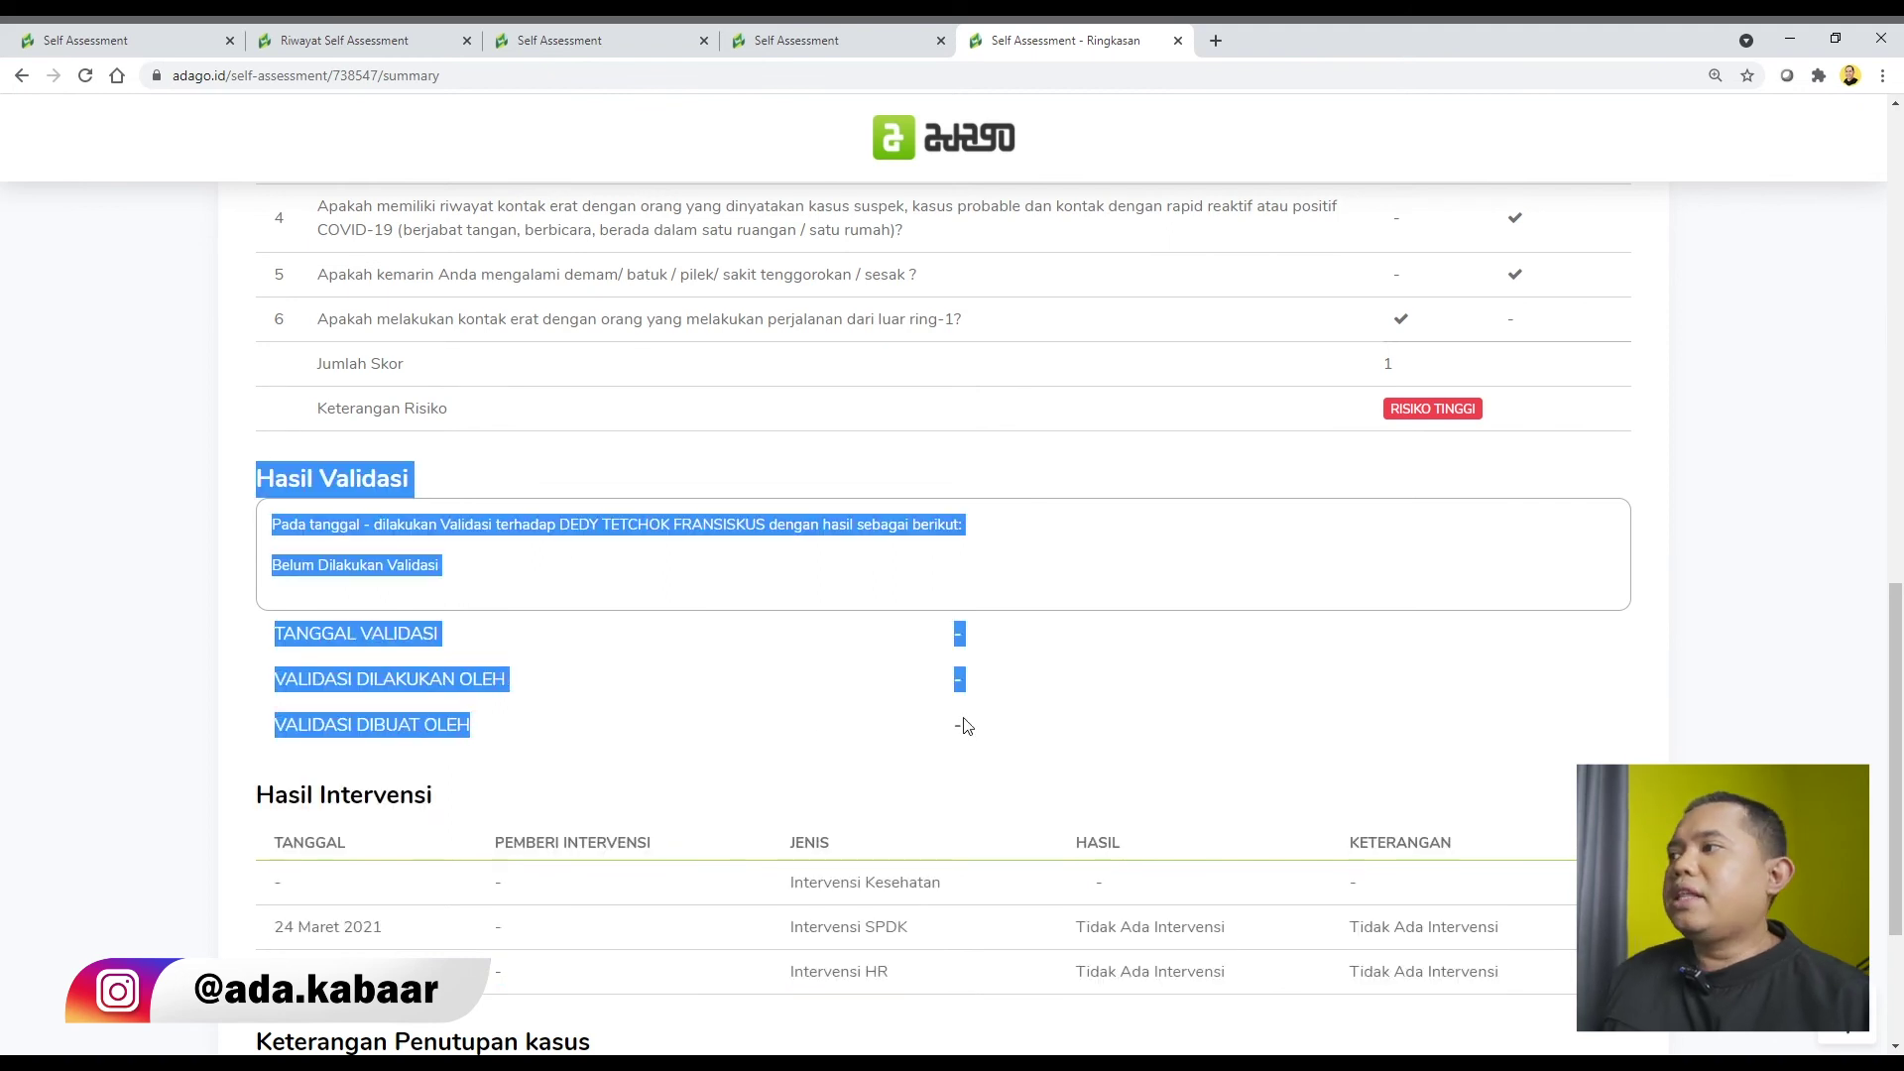
scroll(1226, 606, up, 3)
scroll(1226, 606, up, 10)
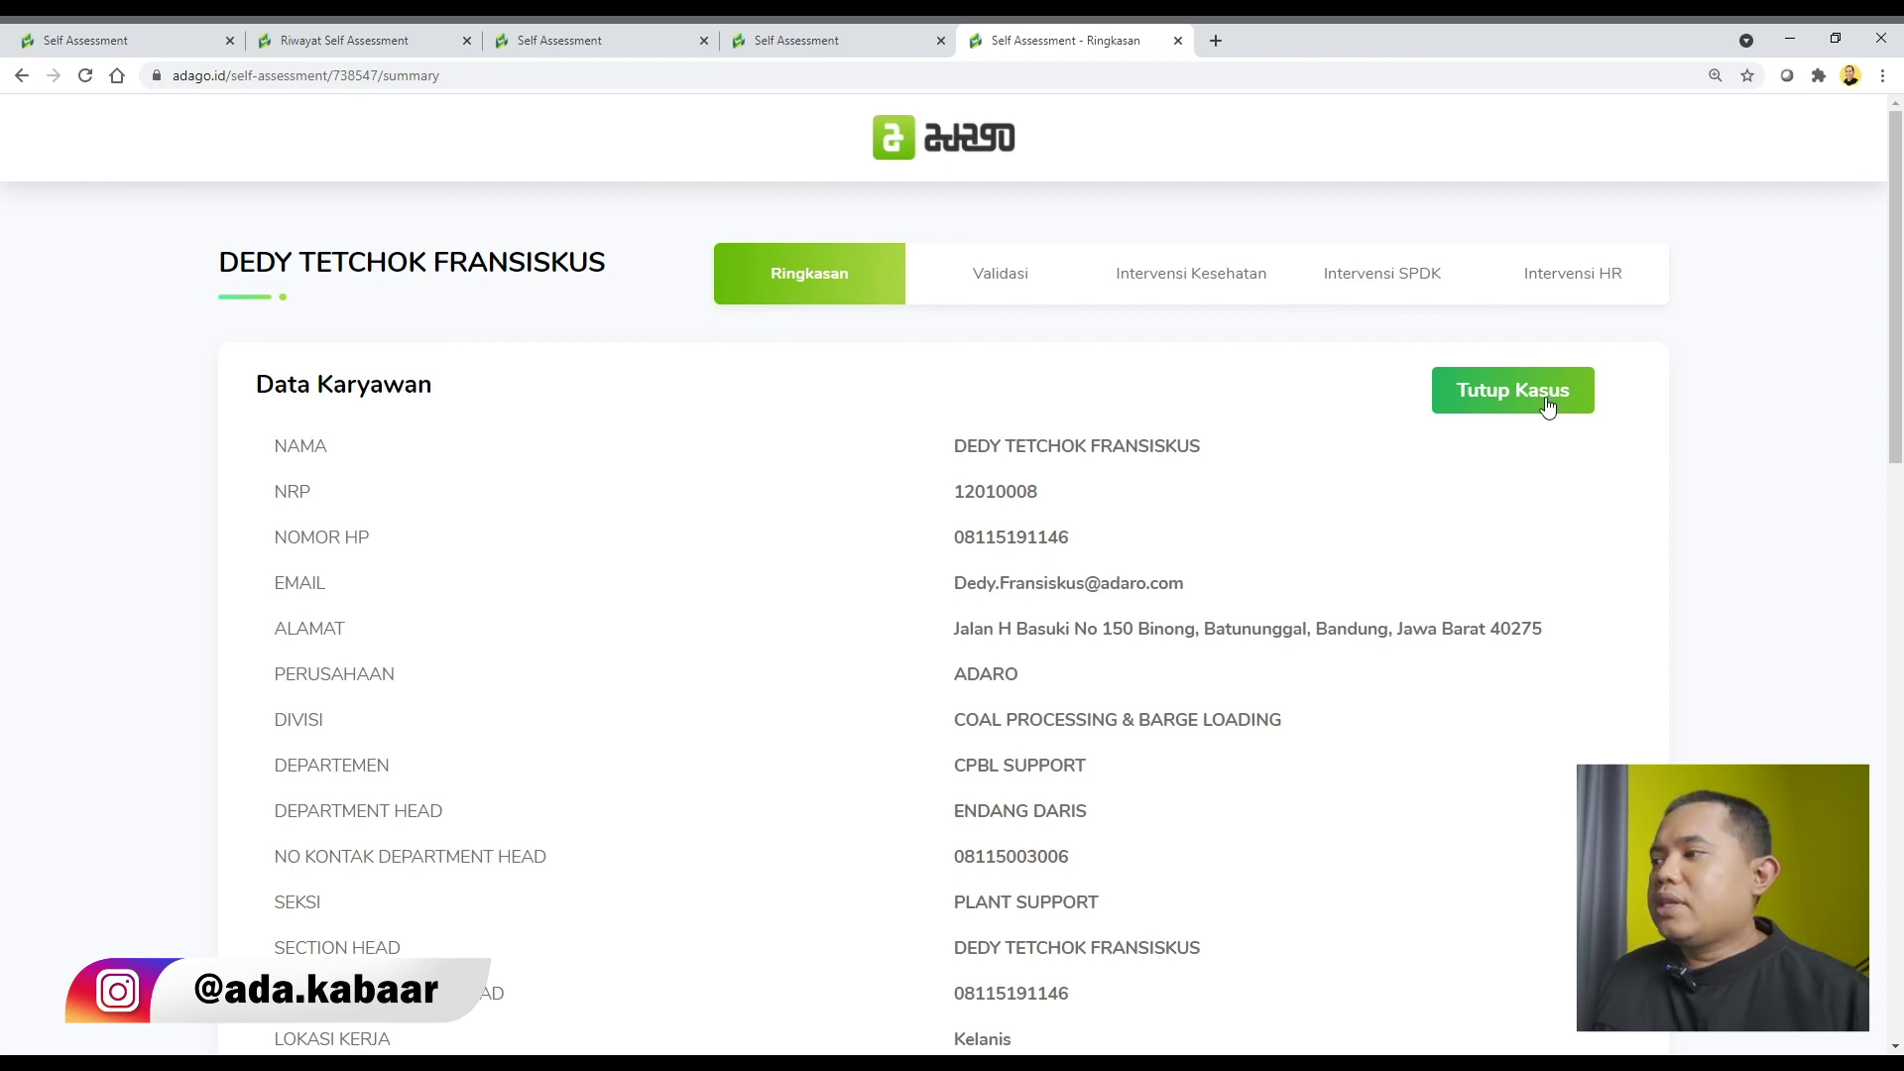
scroll(1453, 531, down, 12)
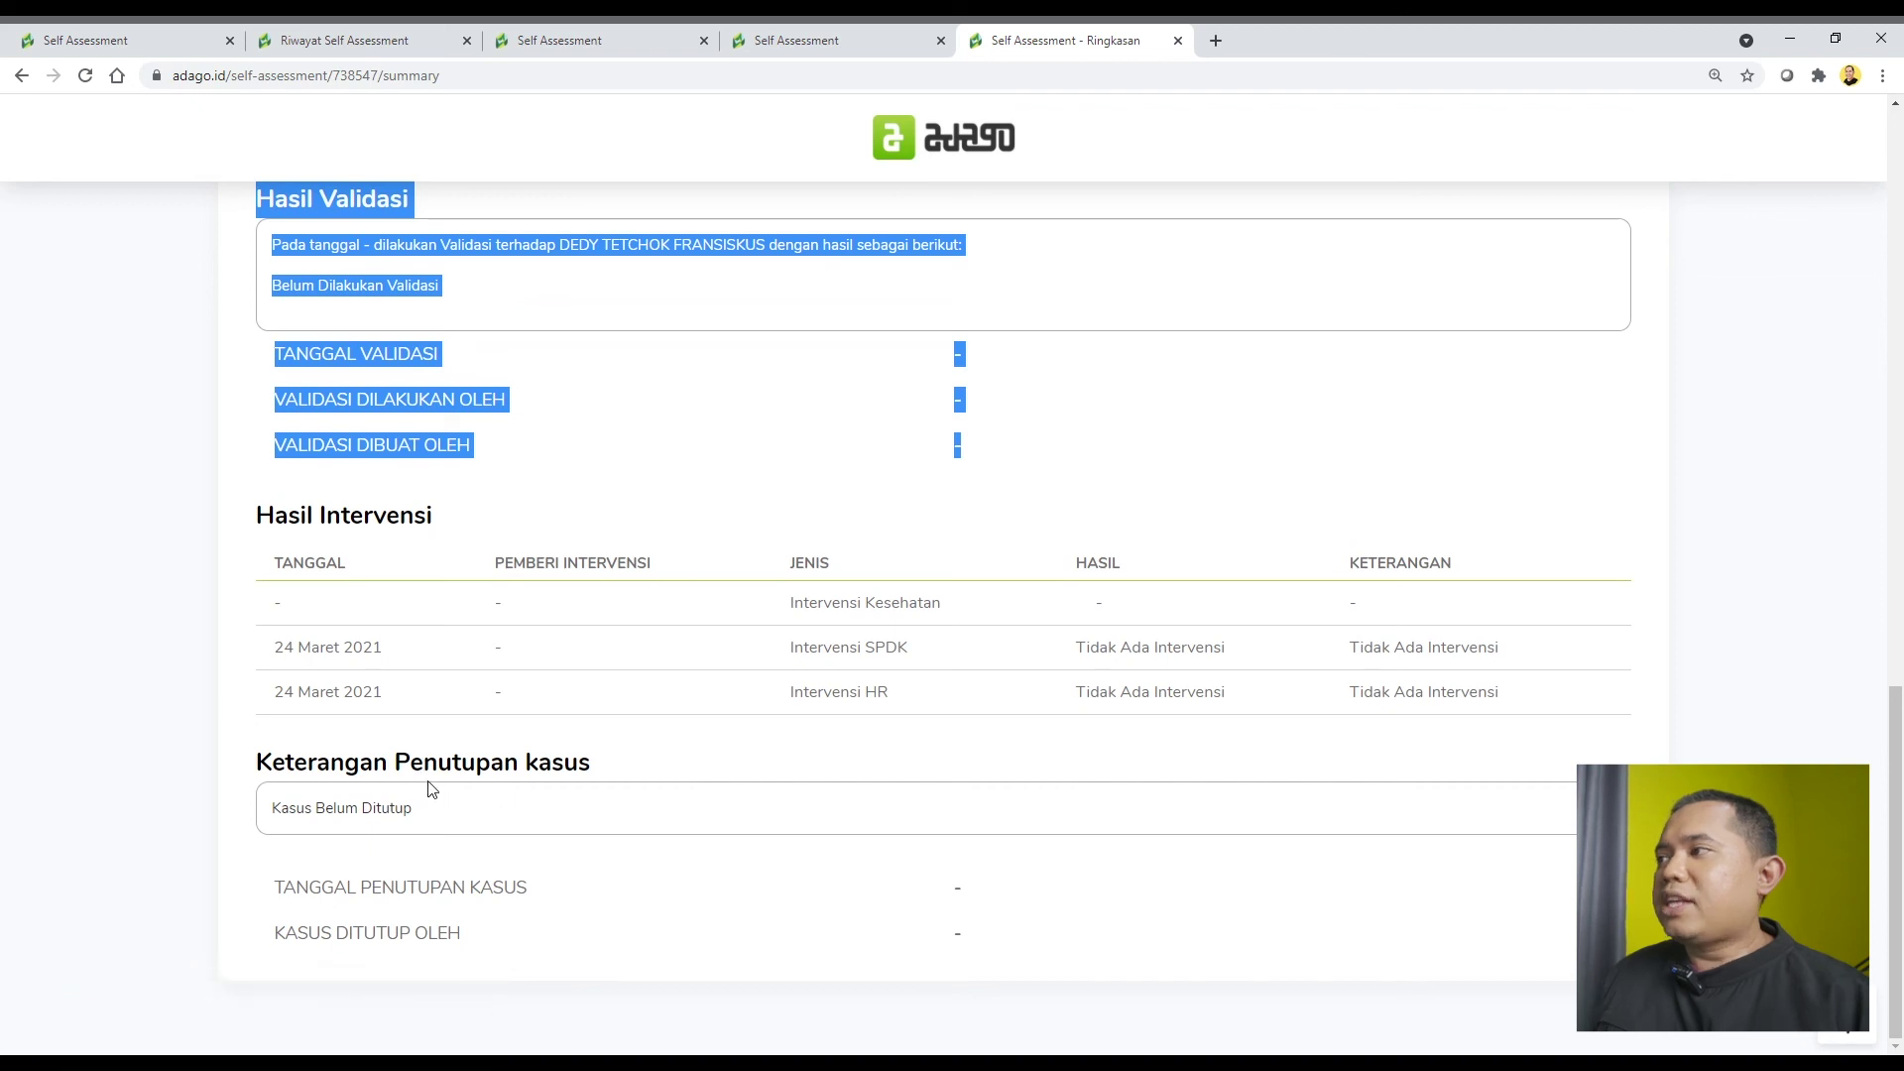
scroll(1433, 621, up, 12)
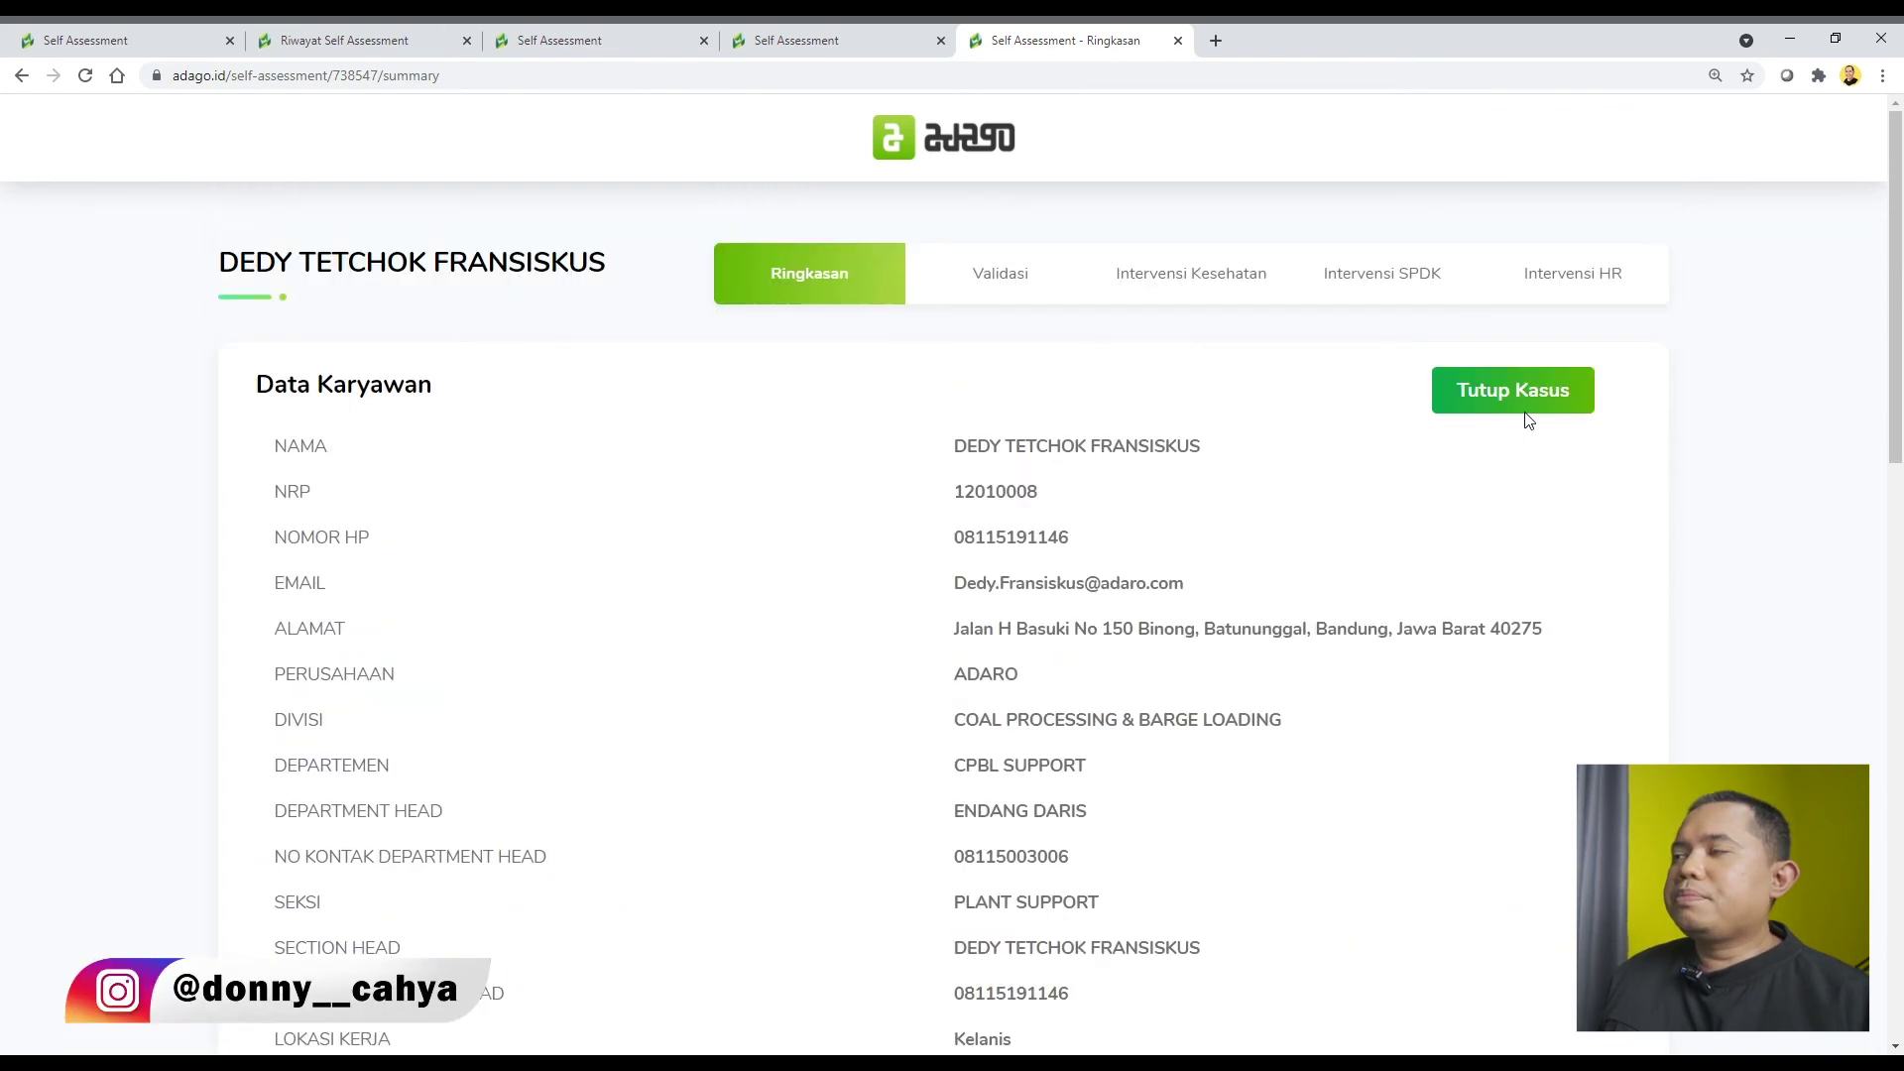
Open the Tutup Kasus form and enter the Keterangan remark 'Sudah dilakukan PCR D4 dan D14'.
click(1493, 397)
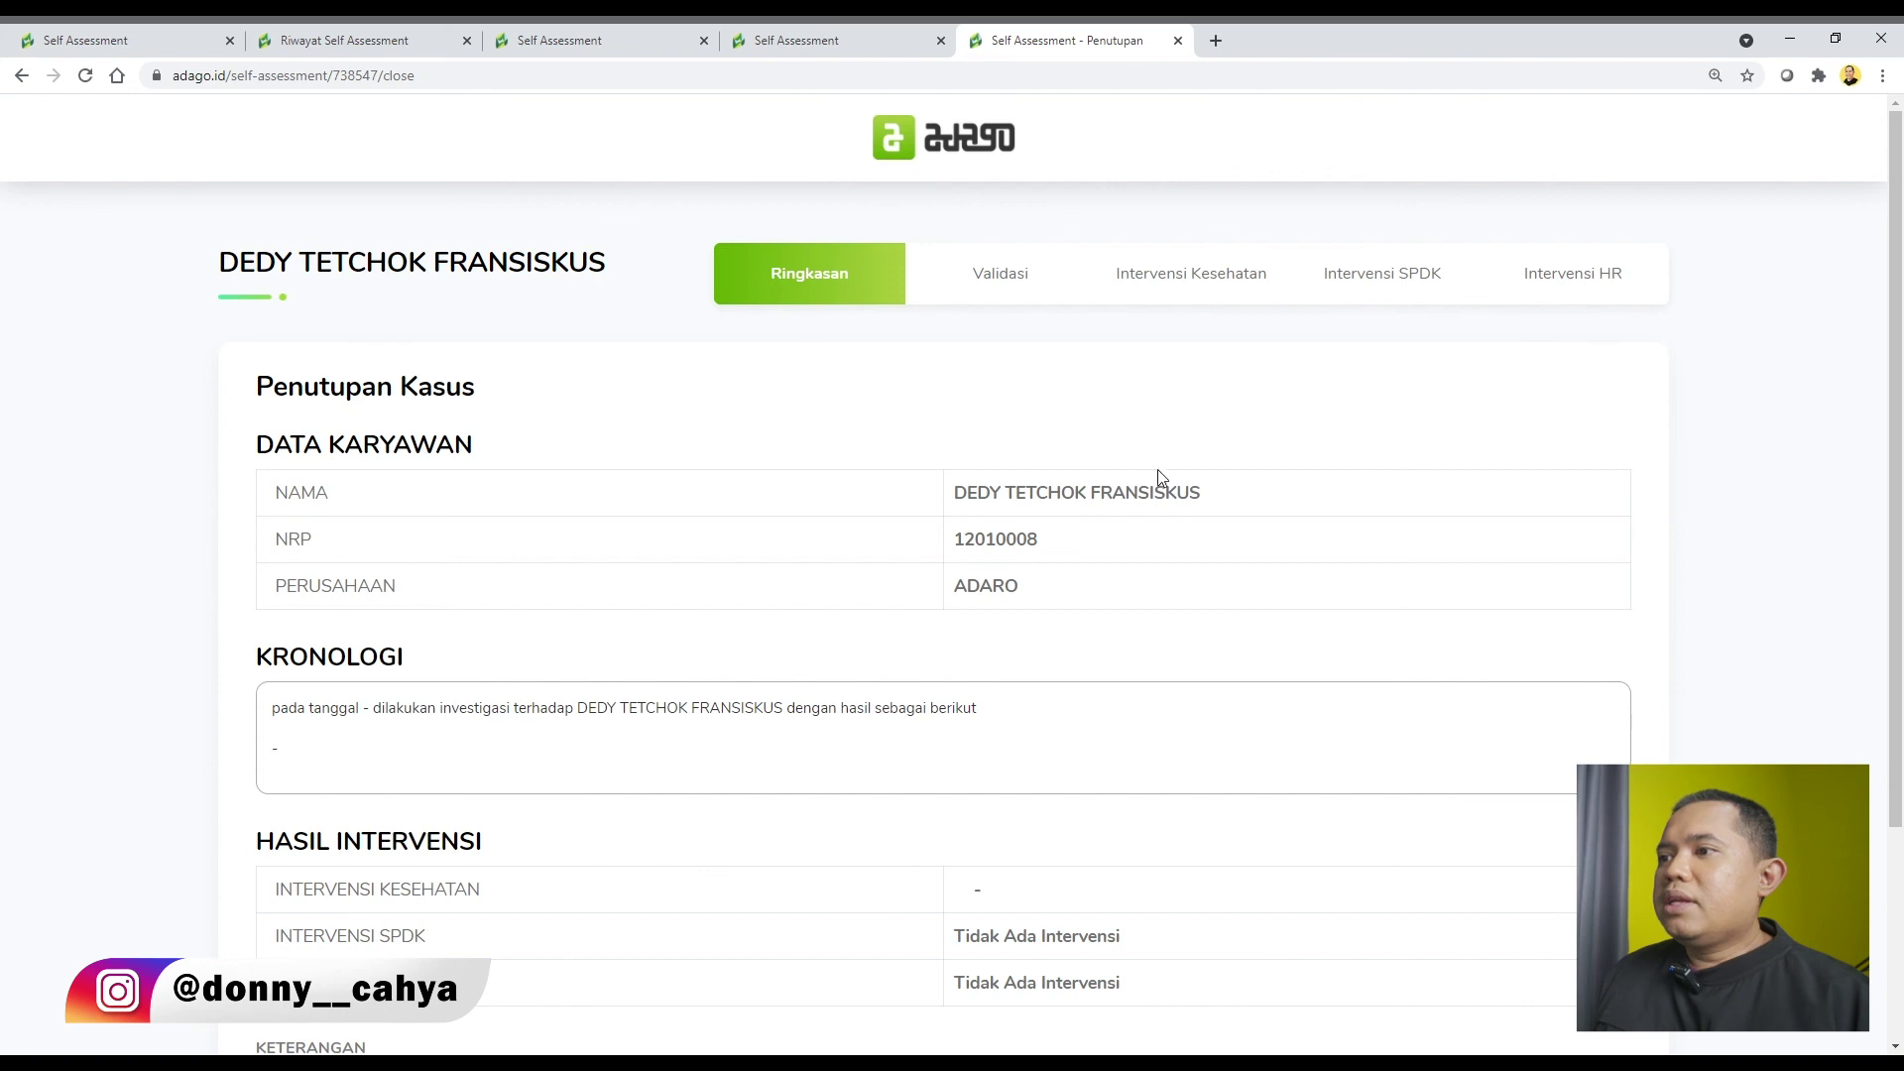
scroll(1039, 467, down, 1)
scroll(1040, 468, down, 2)
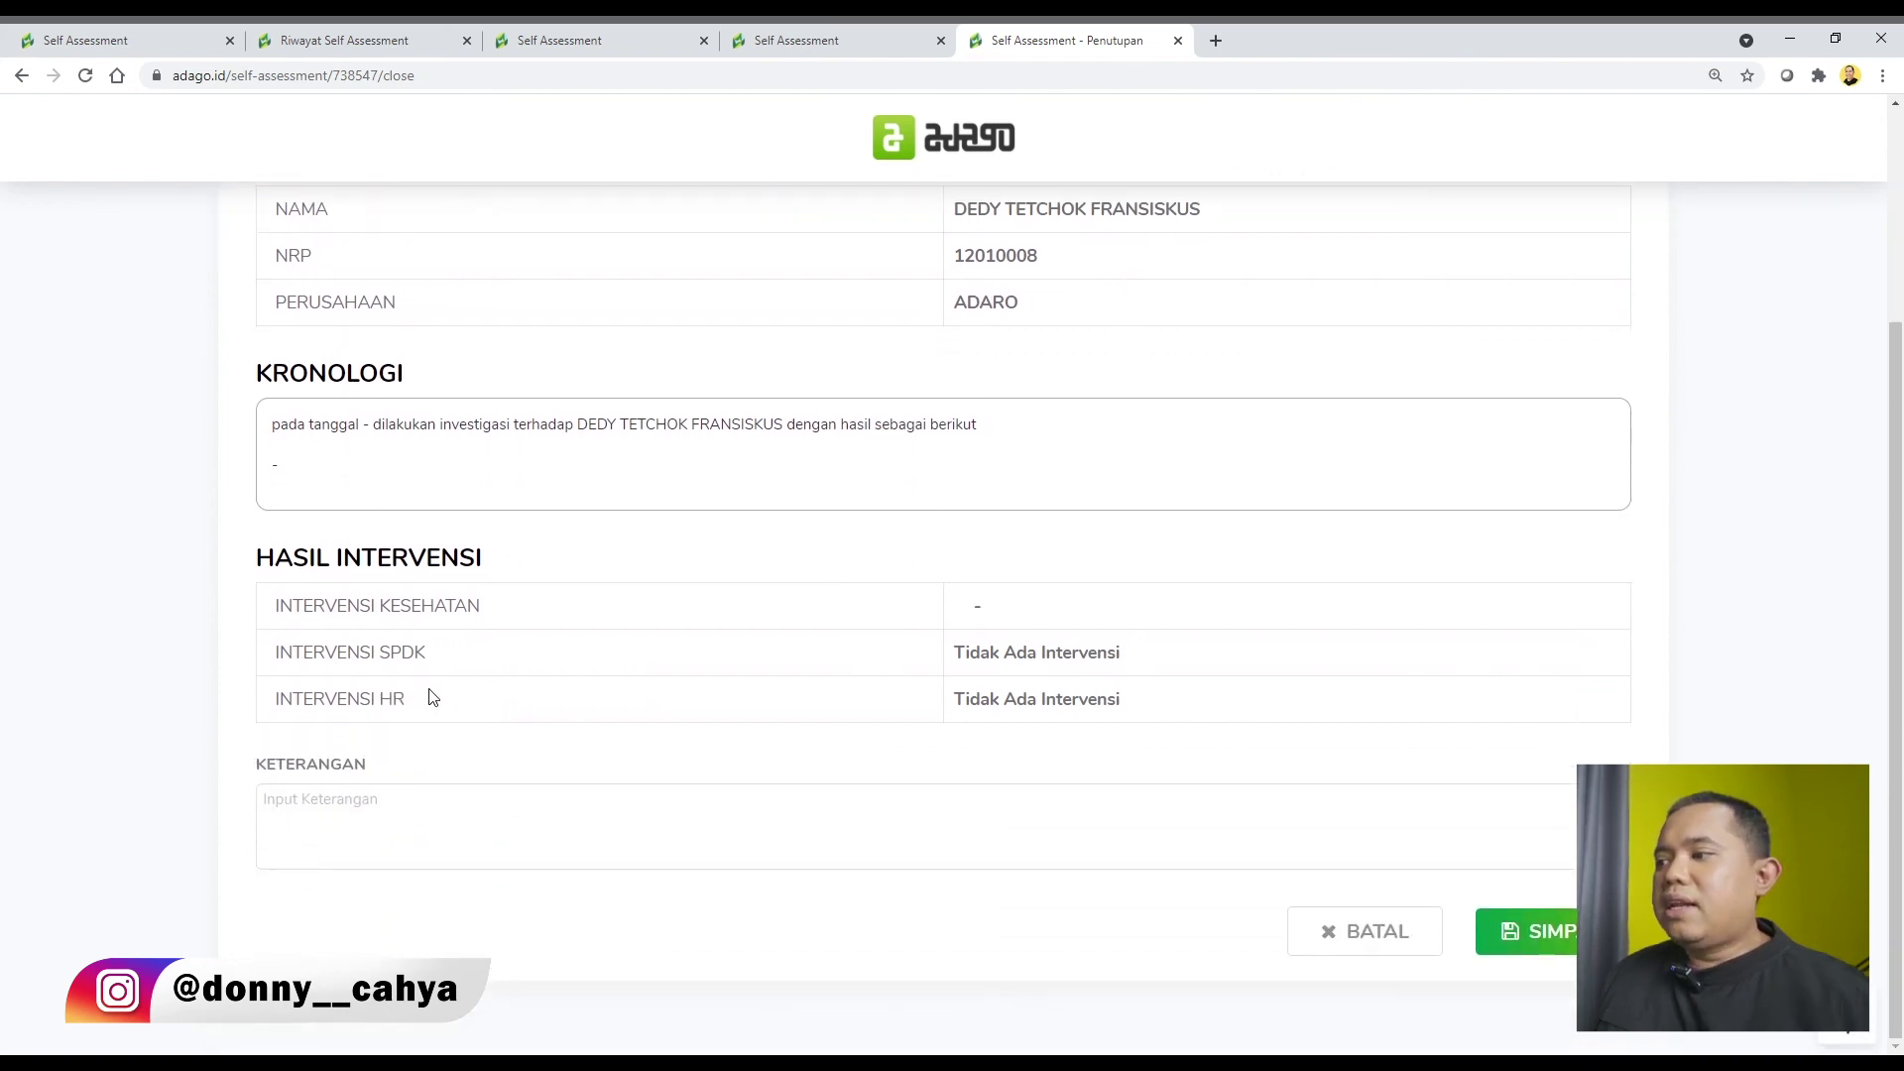
click(416, 825)
text(Sudah dilak)
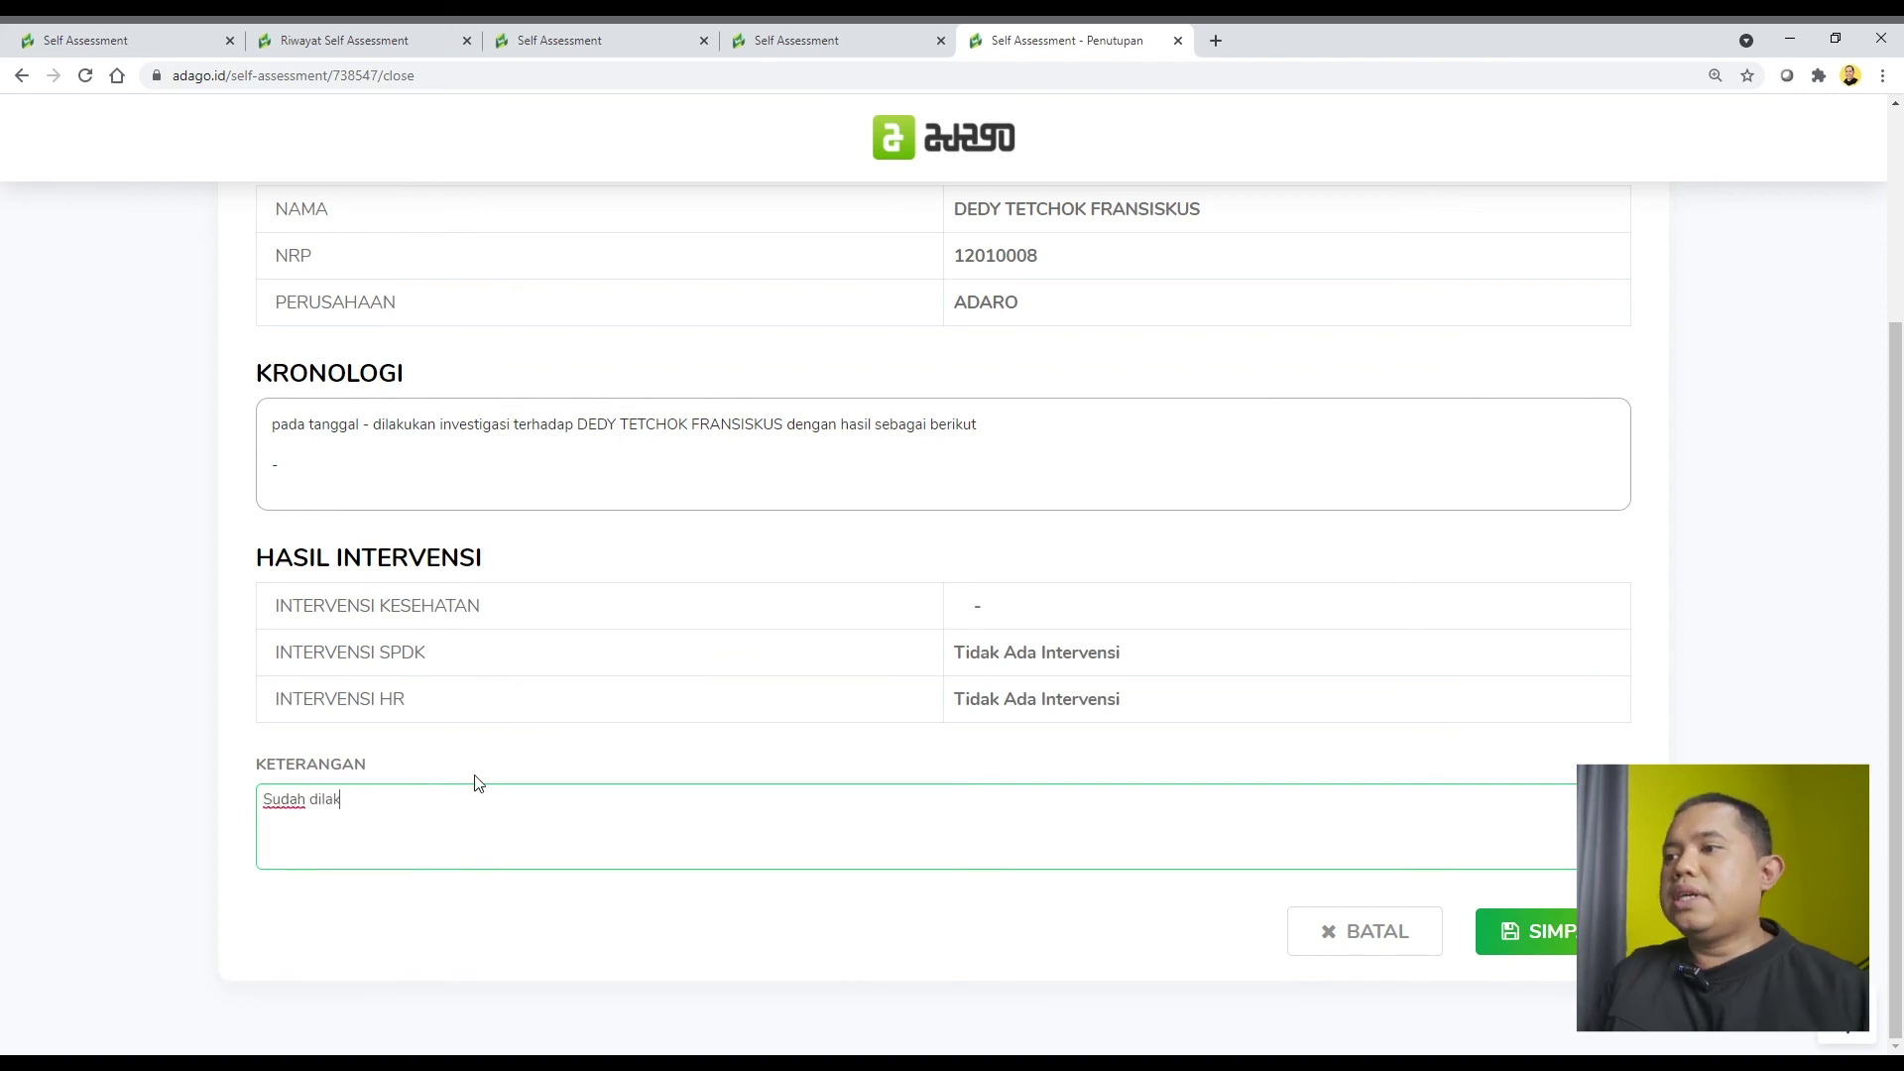
text(ukan PCR D)
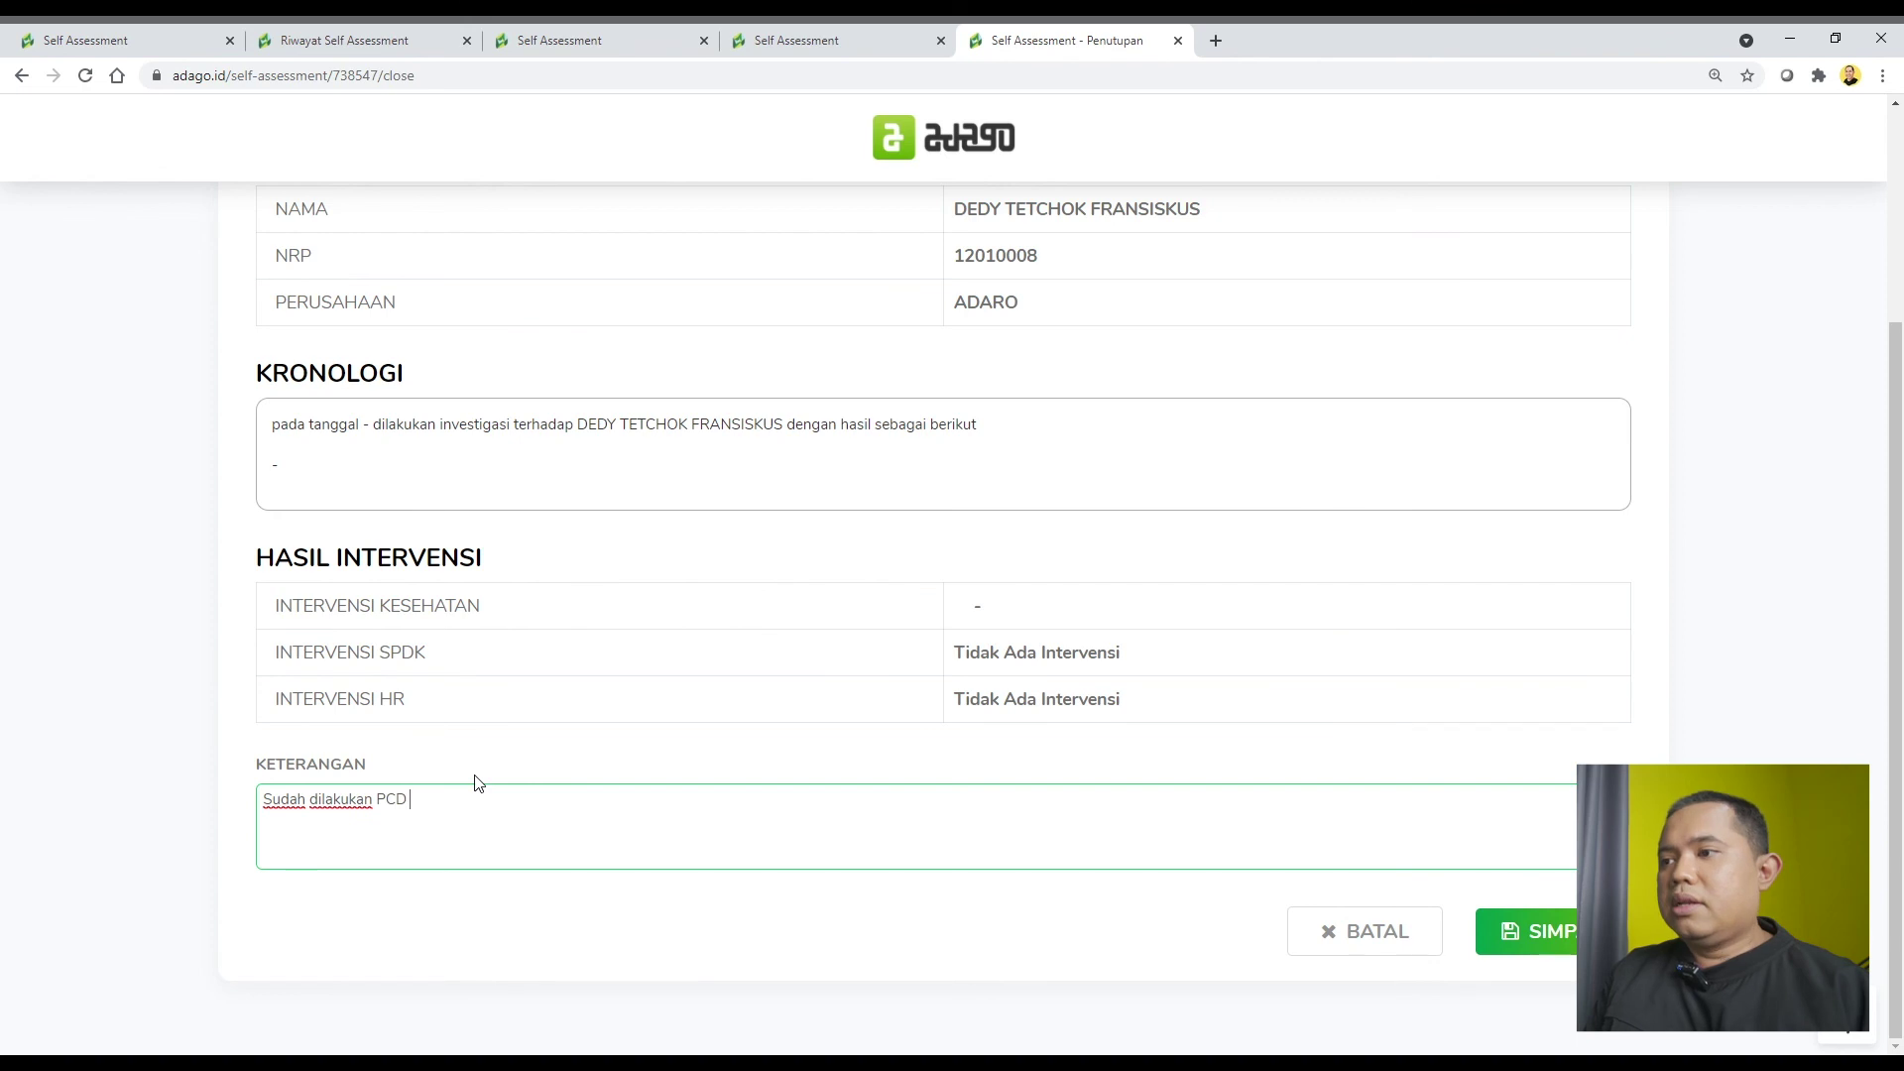
key(BackSpace)
text(R D4 dan D14)
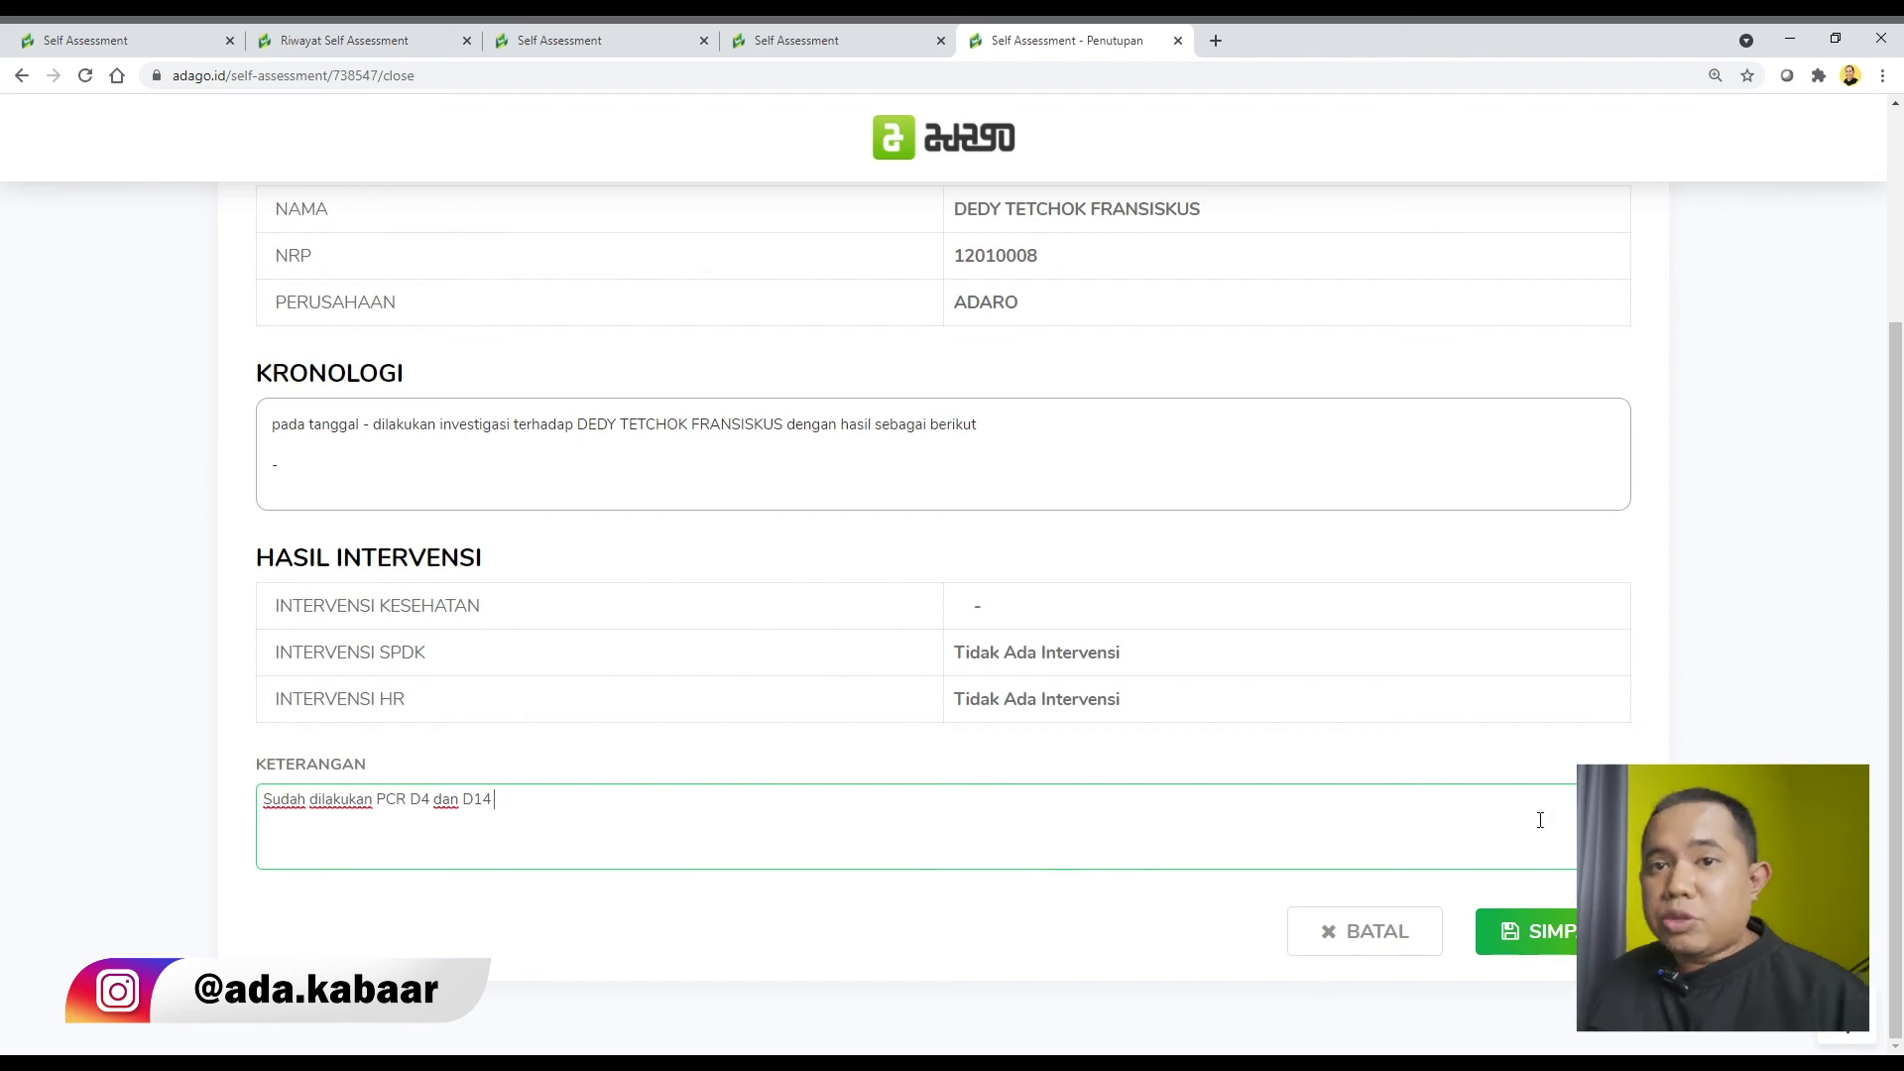